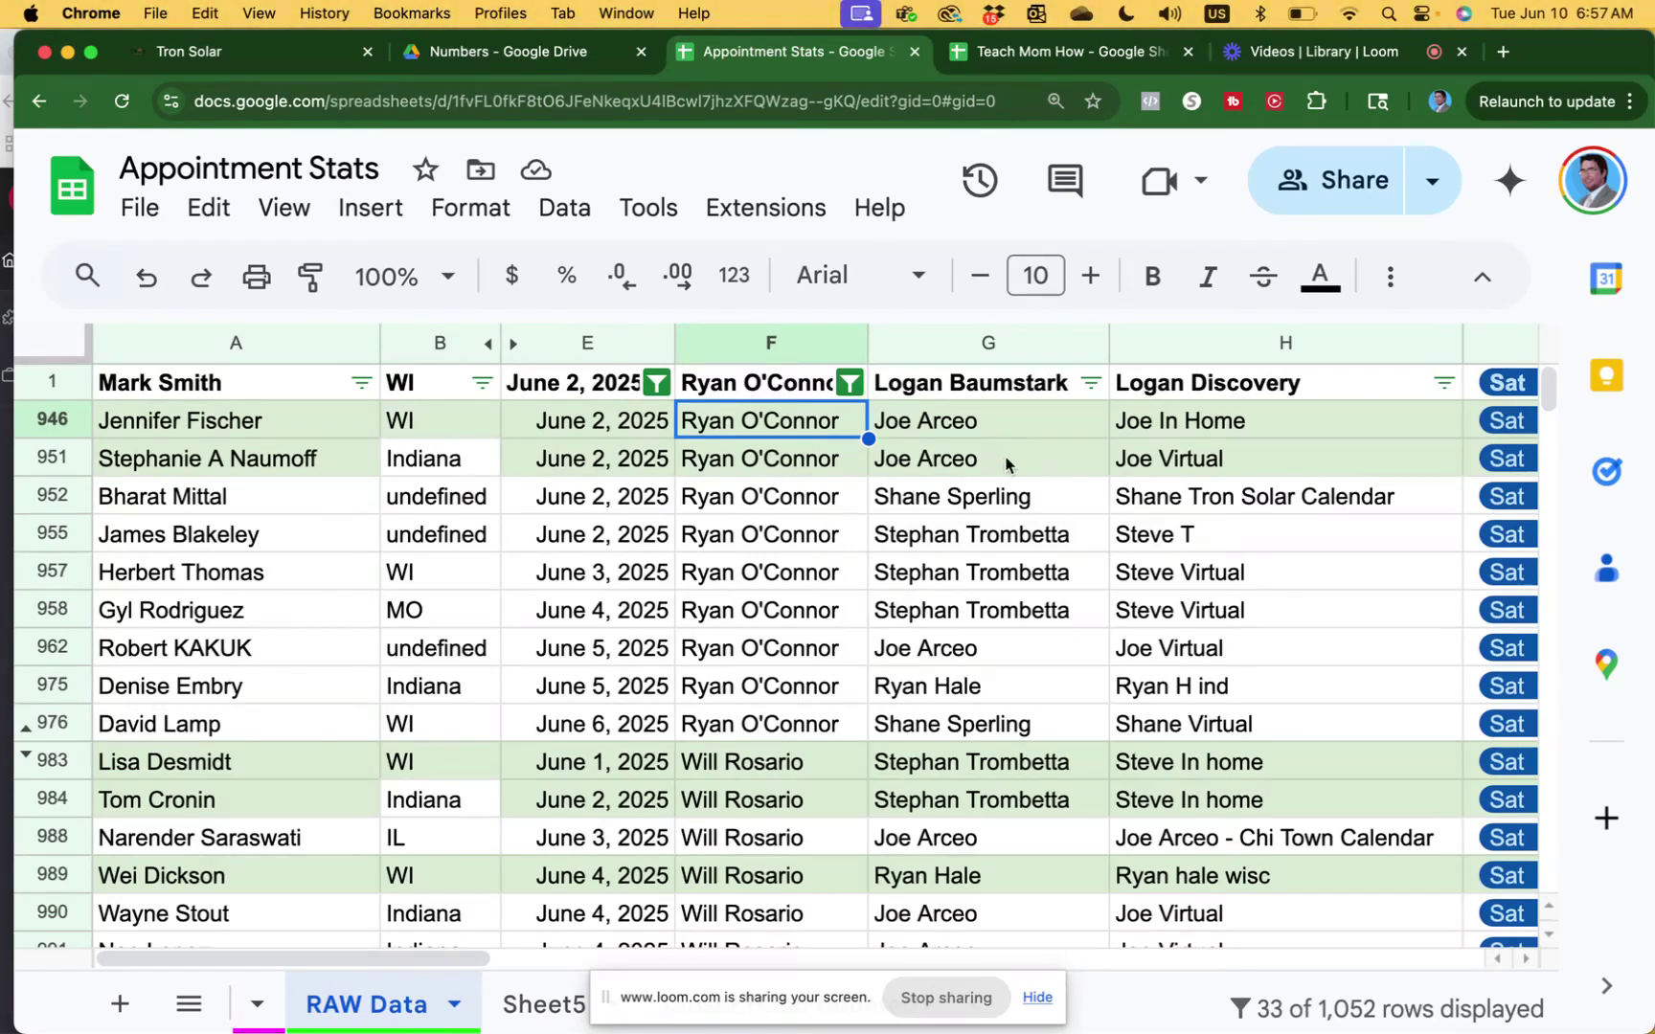
Step: Examine the appointment dates, representative names, calendar types, Sat statuses and sales outcomes in the RAW Data sheet
scroll(1107, 465, right, 4)
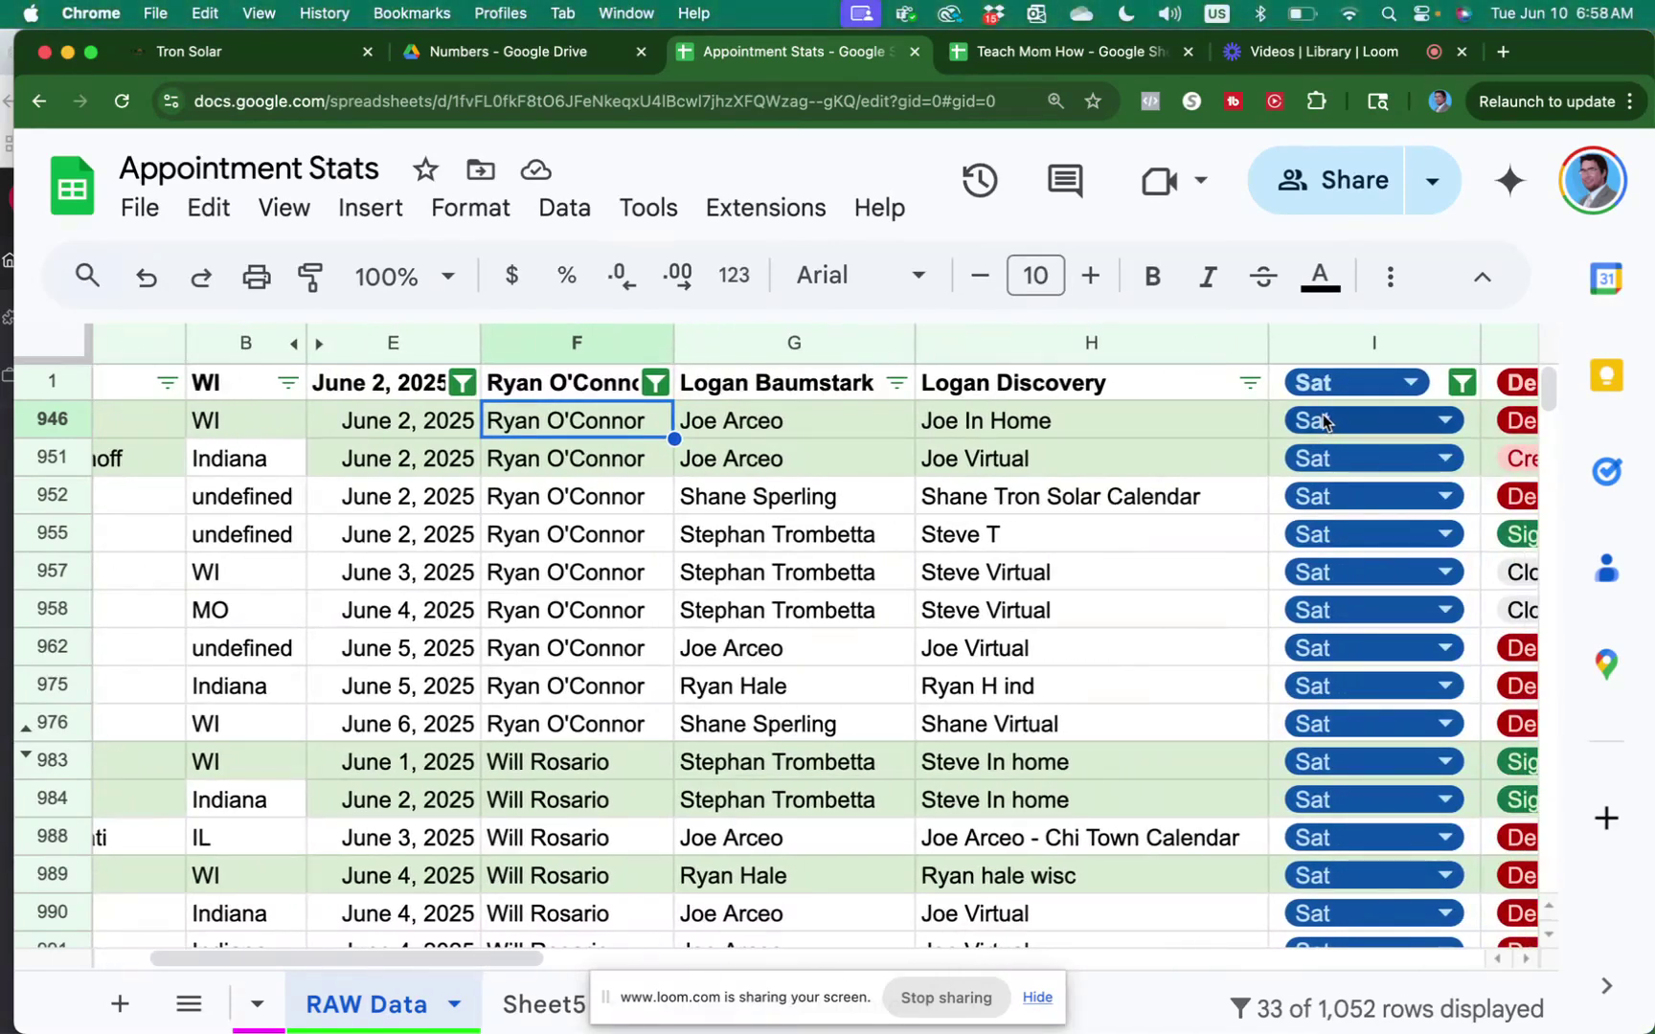
scroll(1336, 460, left, 2)
scroll(1338, 464, left, 1)
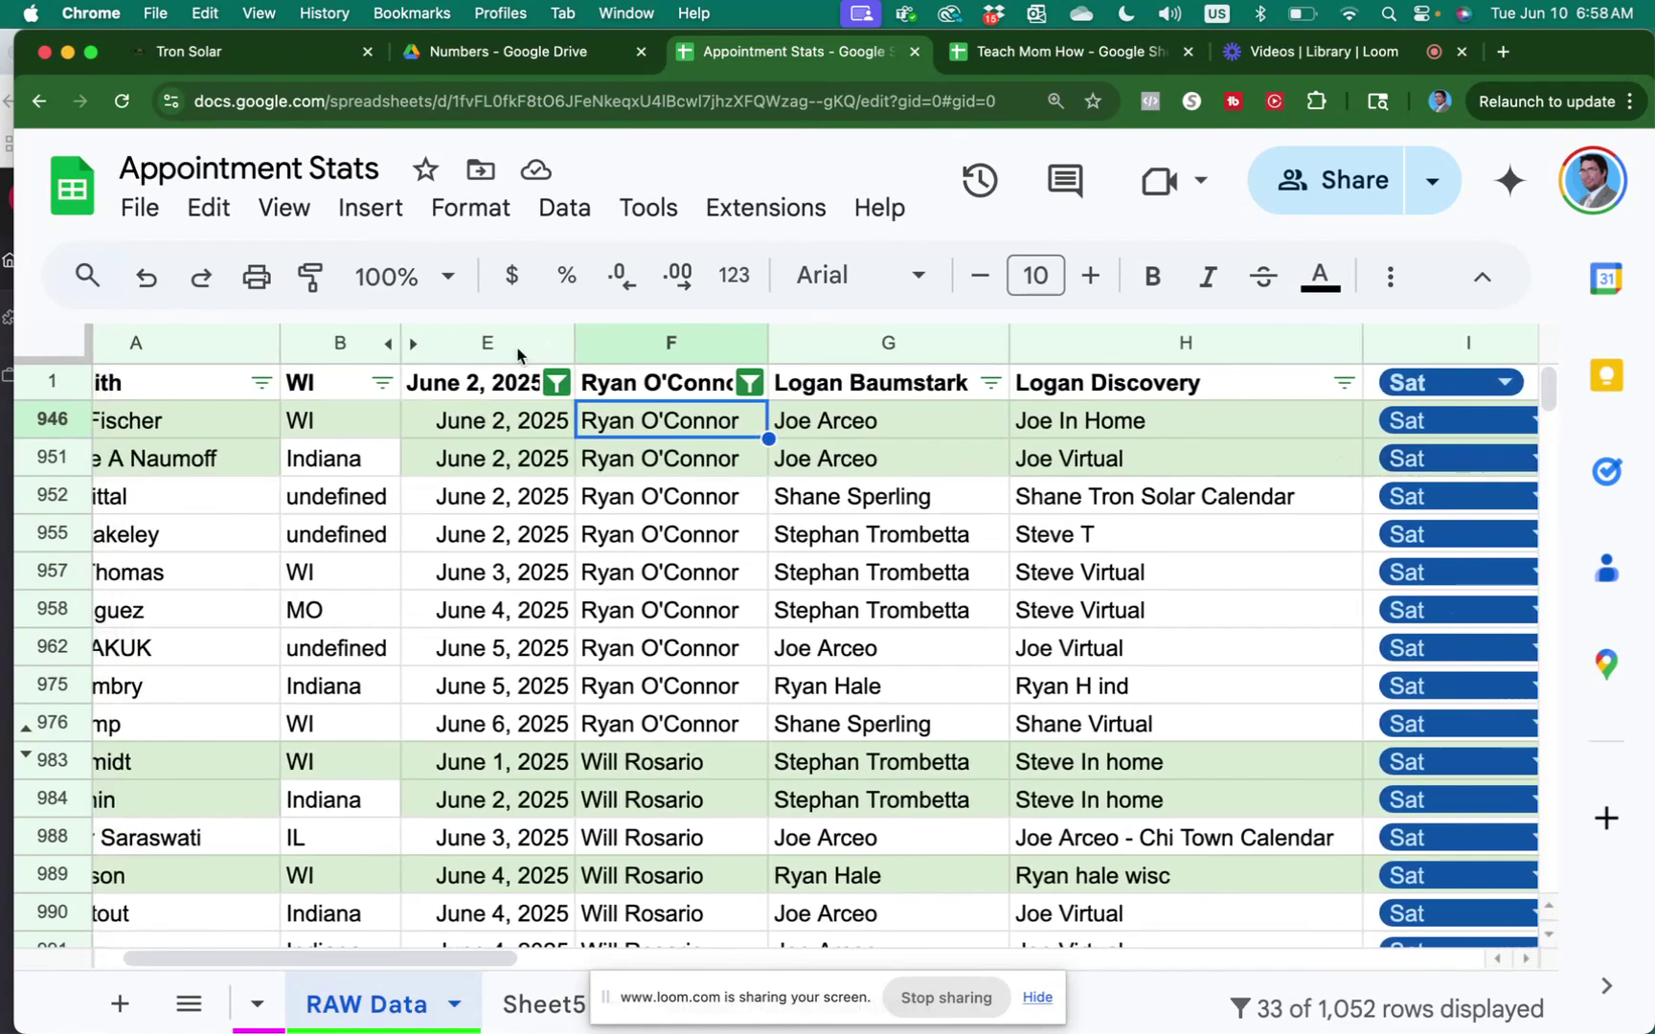
drag(502, 425, 510, 537)
scroll(510, 536, left, 3)
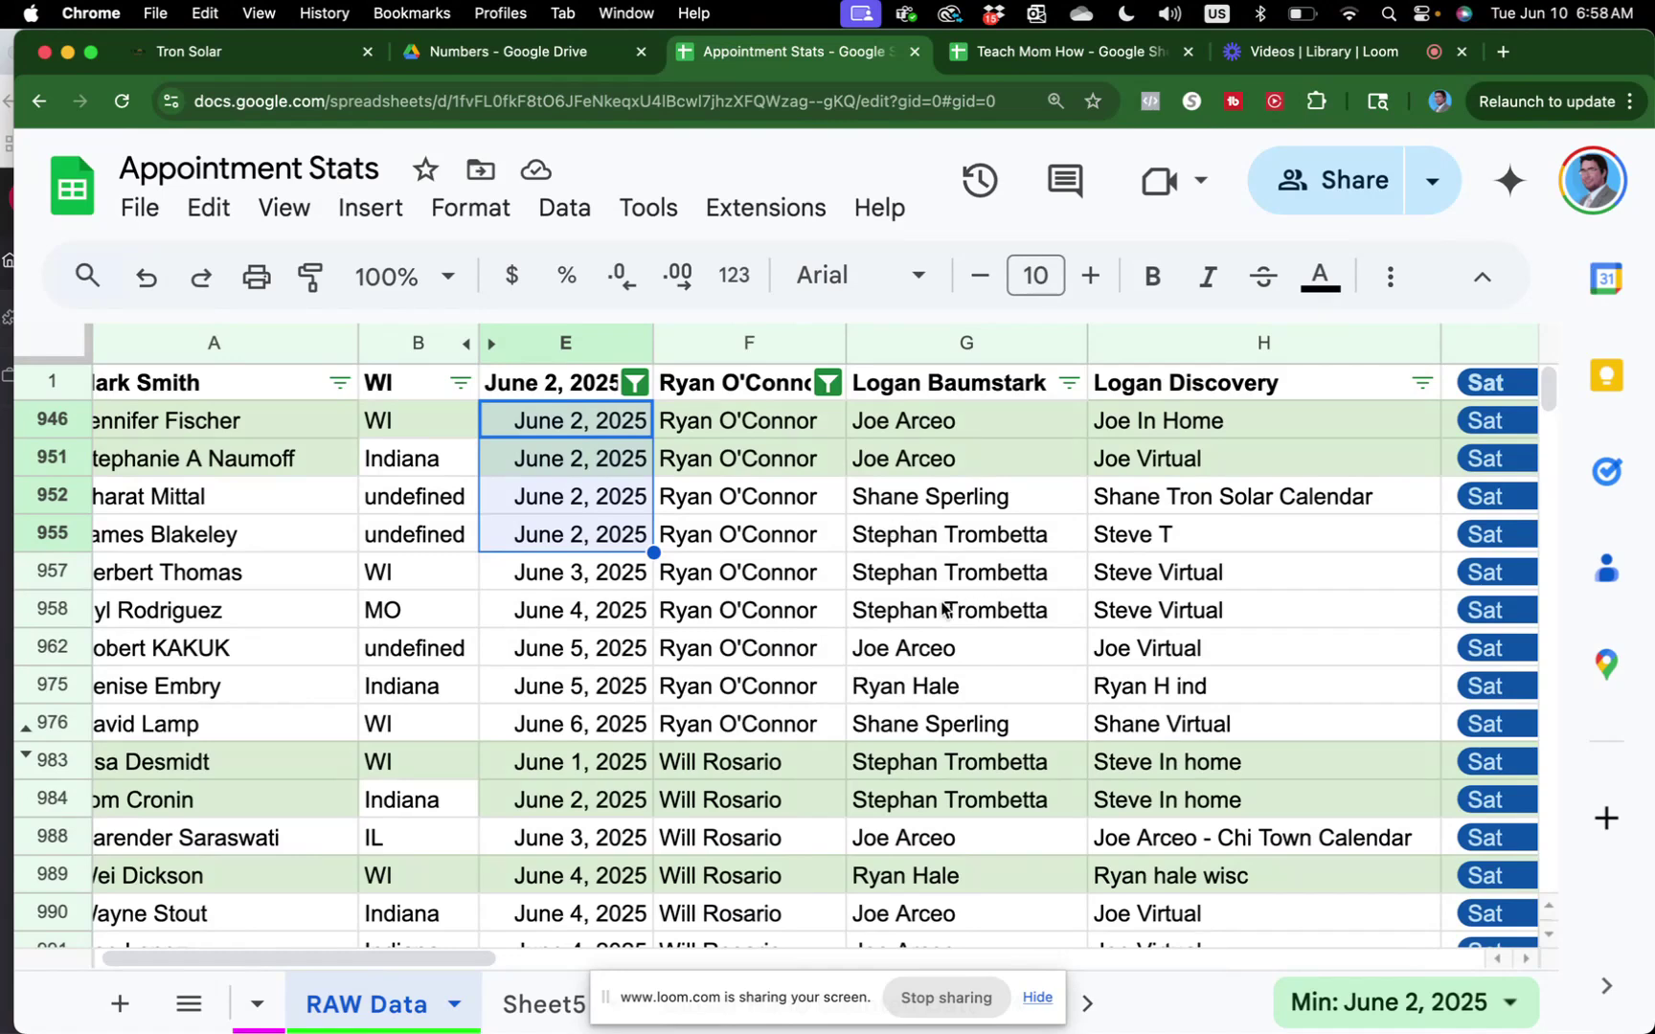
scroll(943, 609, right, 4)
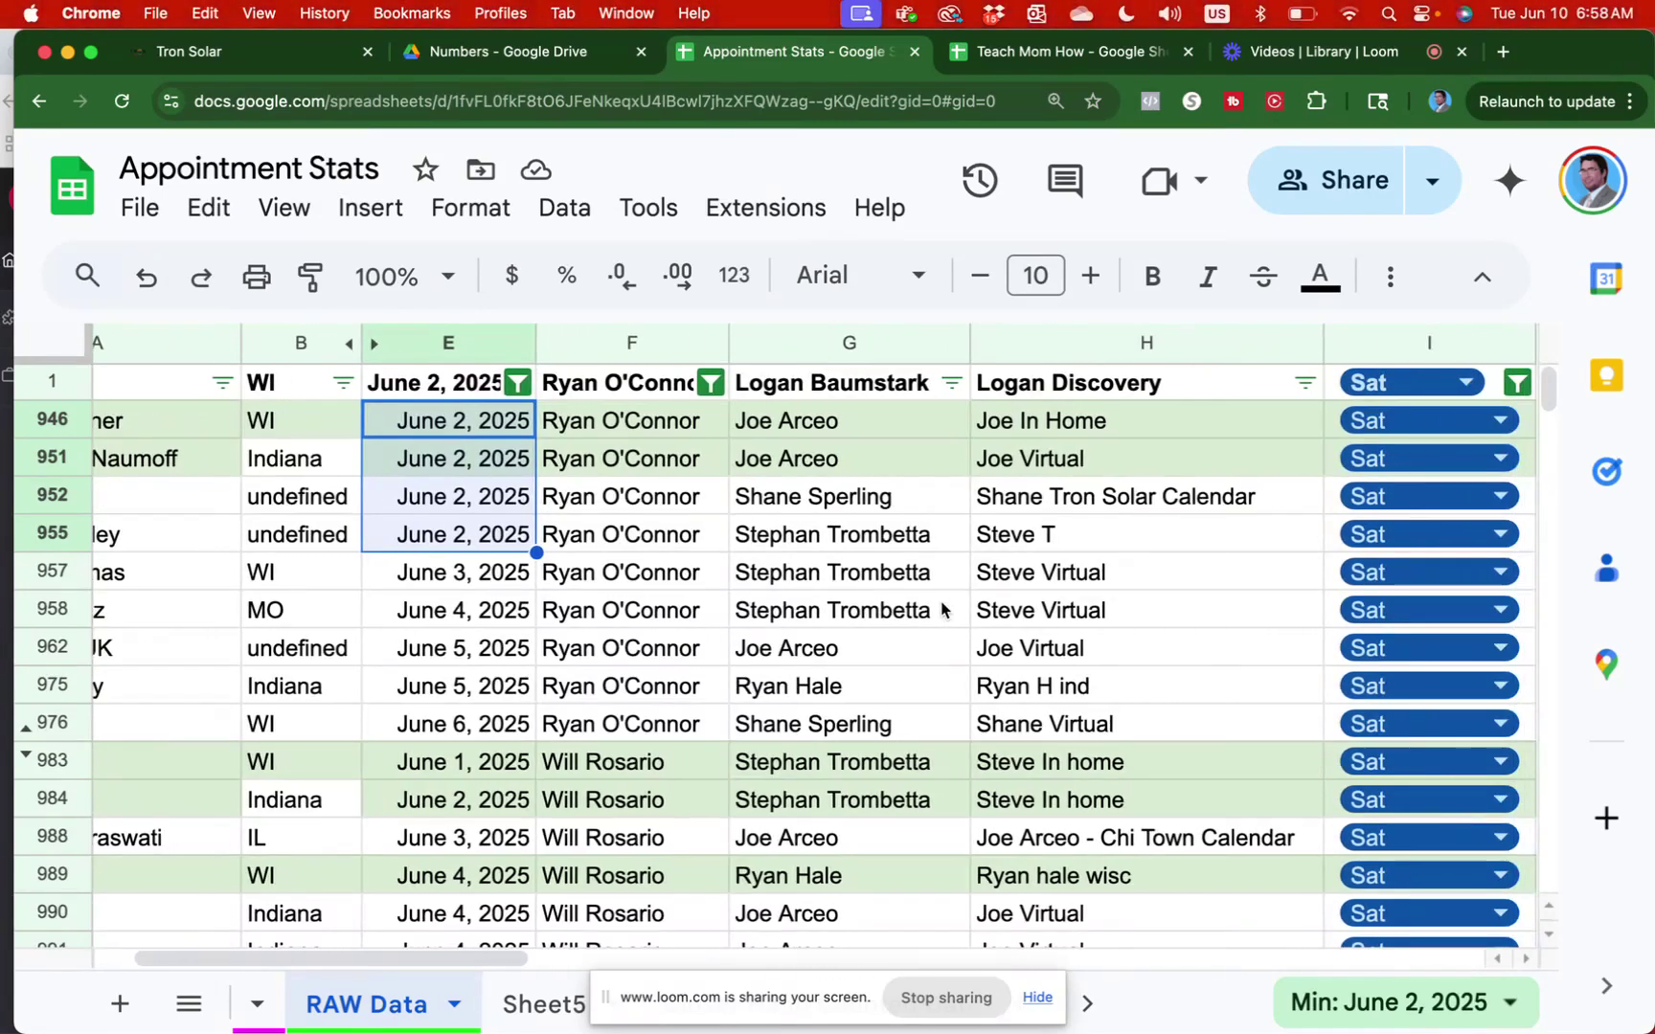
scroll(943, 609, right, 6)
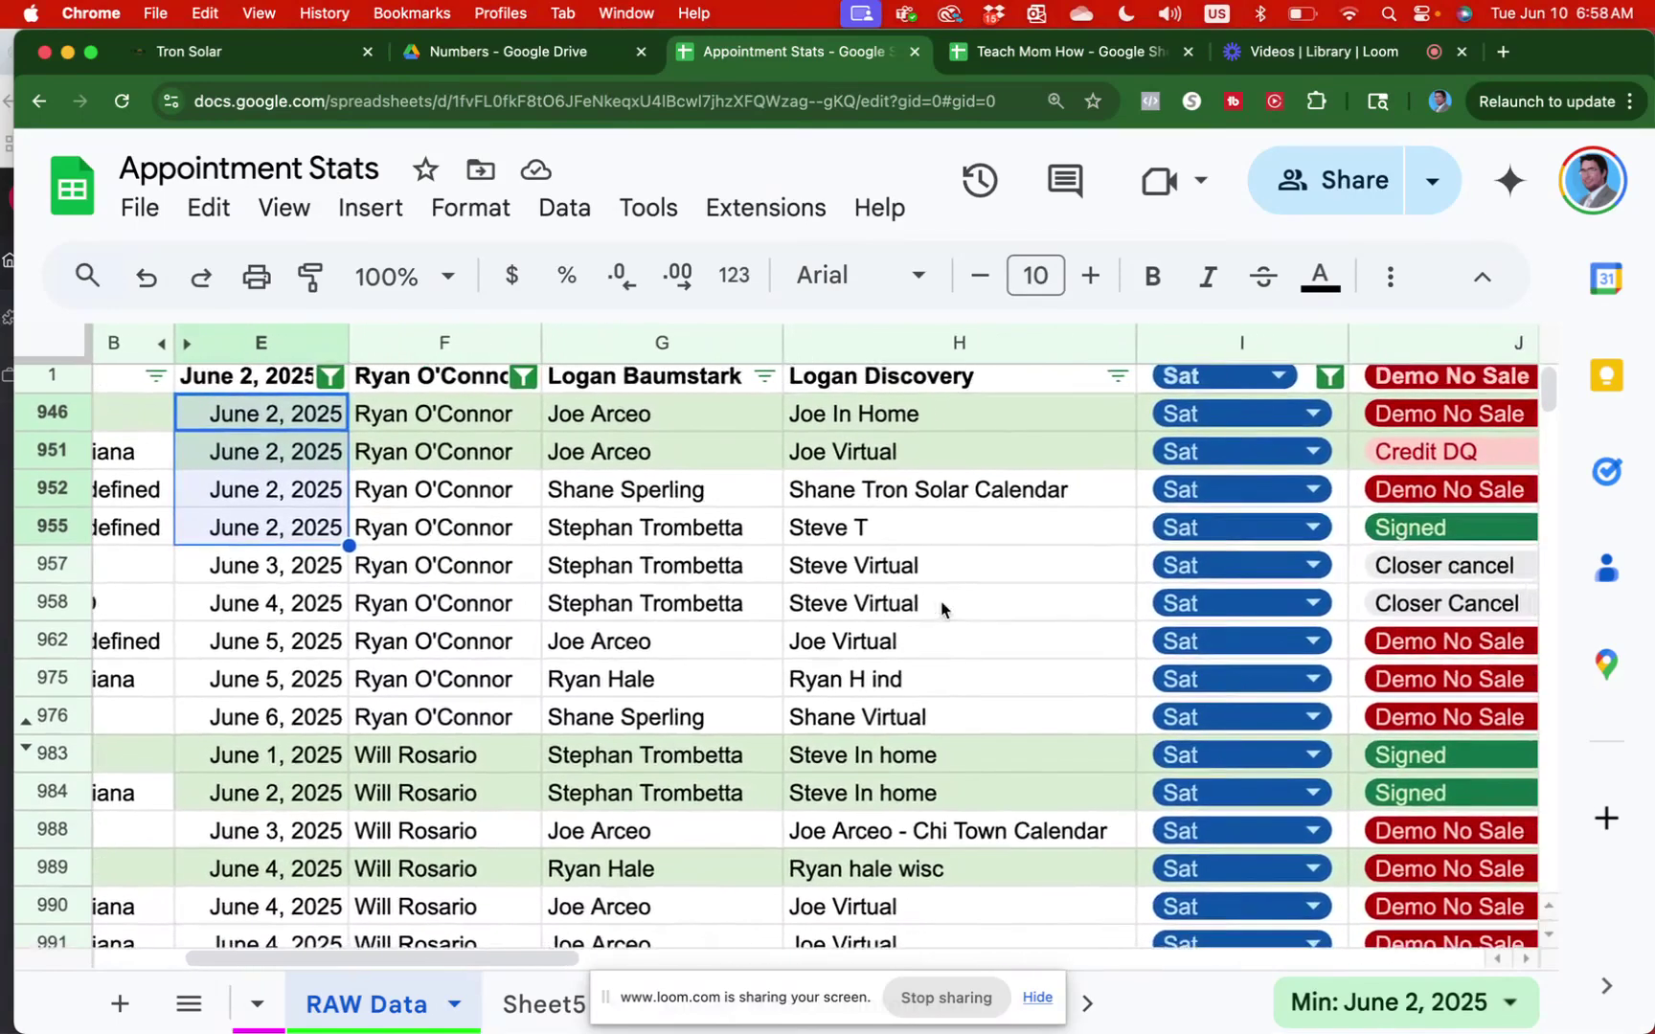
scroll(943, 609, down, 1)
scroll(943, 609, left, 1)
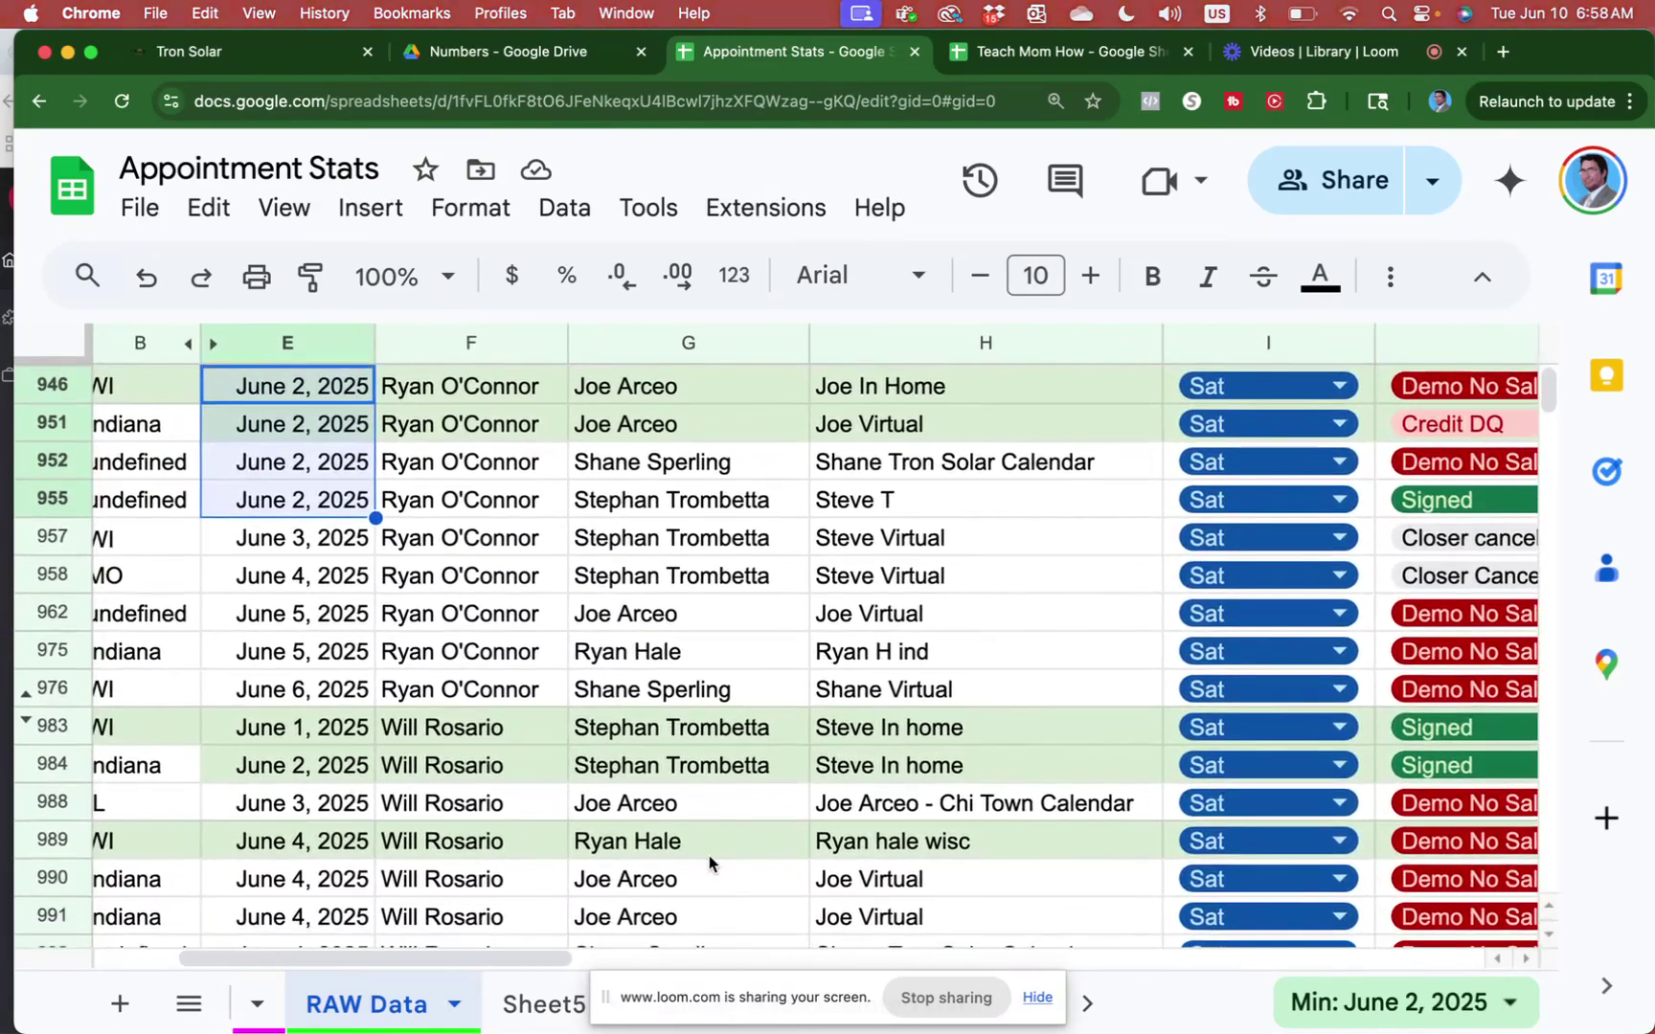
click(601, 1007)
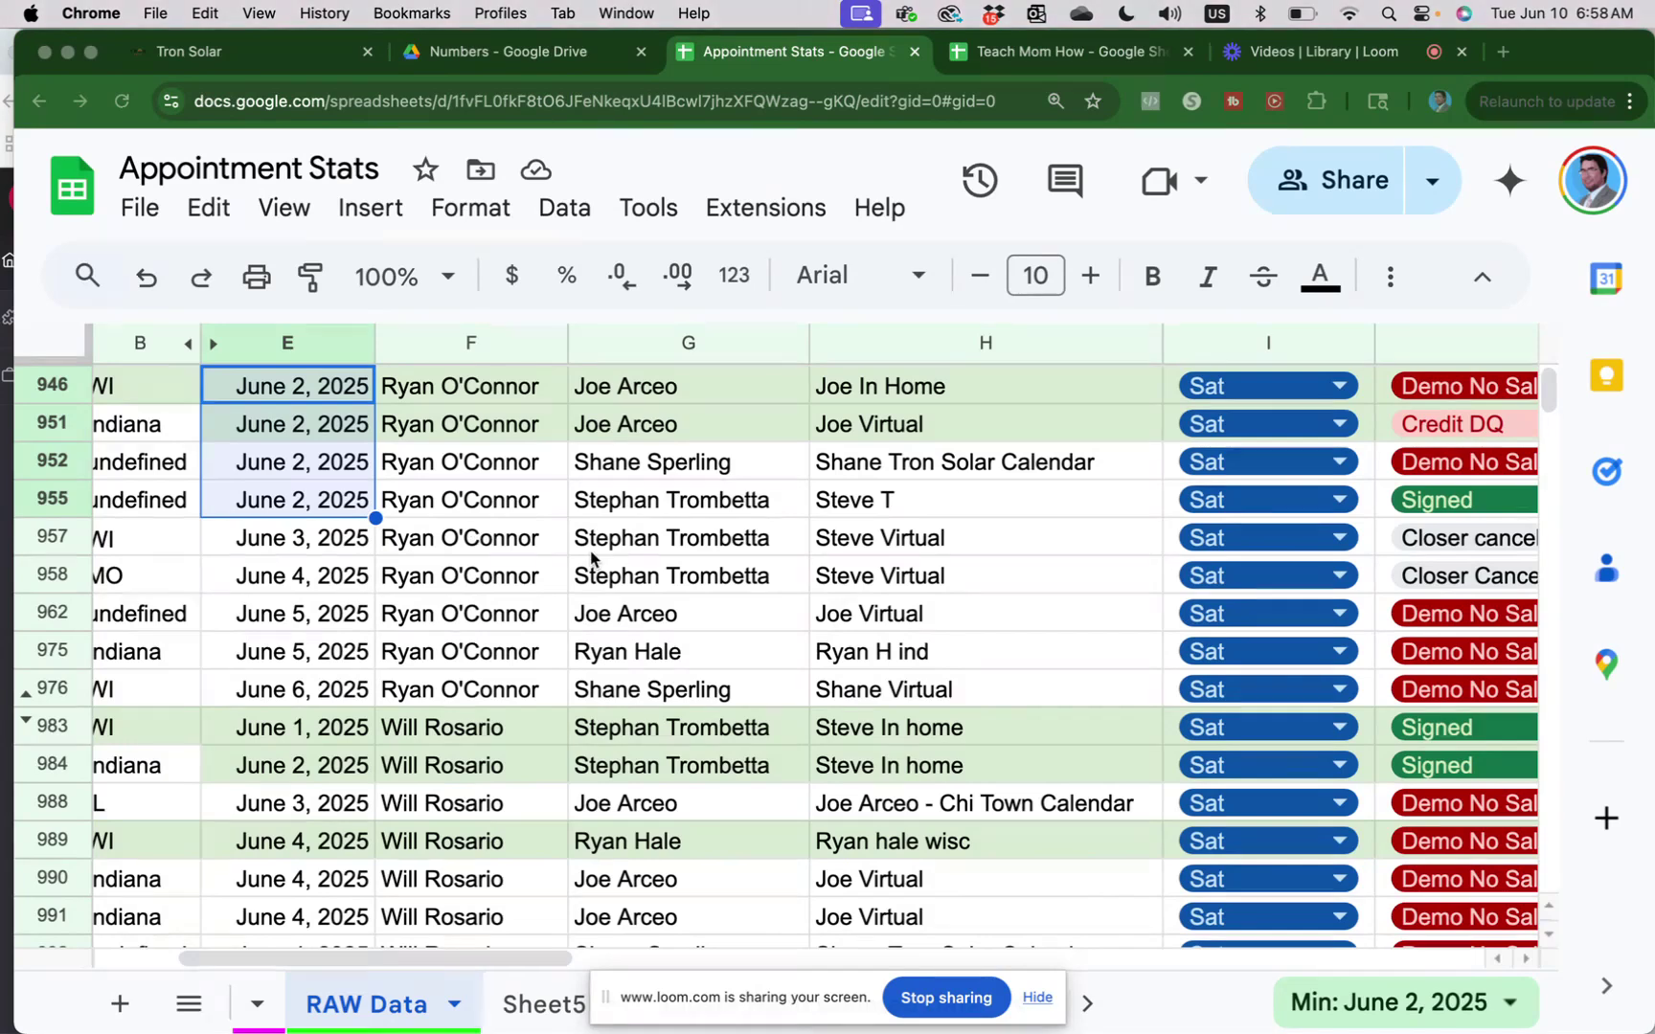
scroll(591, 555, left, 3)
scroll(591, 554, left, 2)
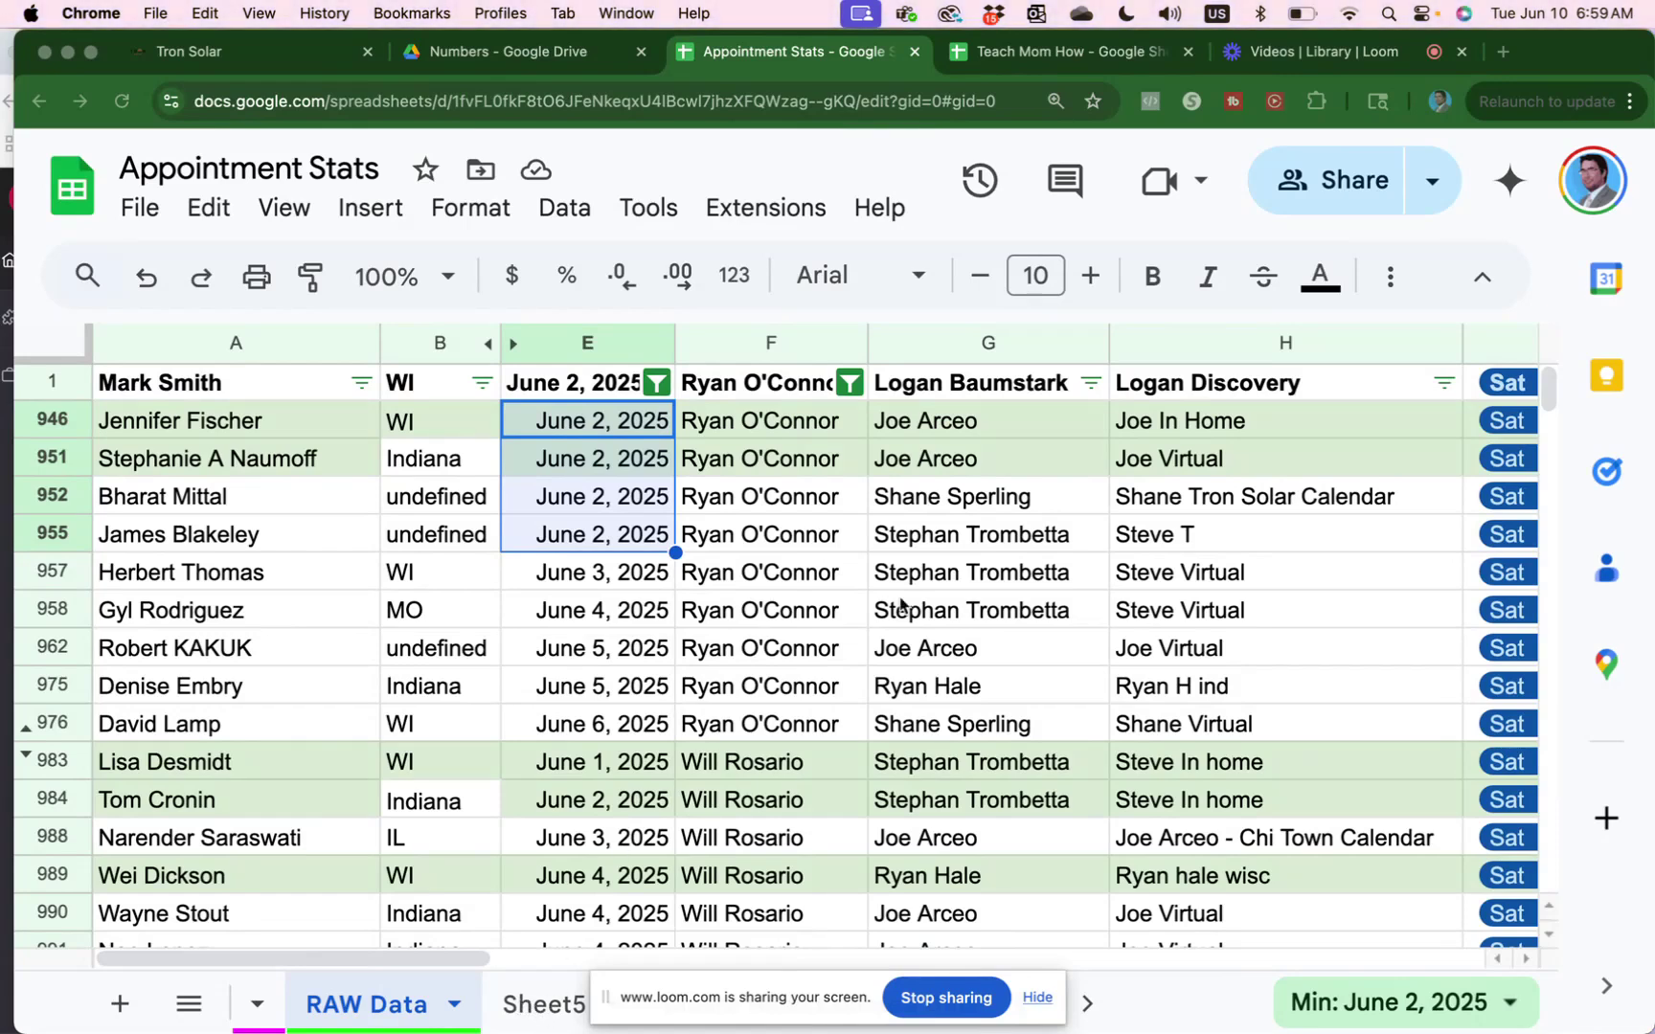
scroll(900, 606, right, 5)
scroll(900, 605, left, 1)
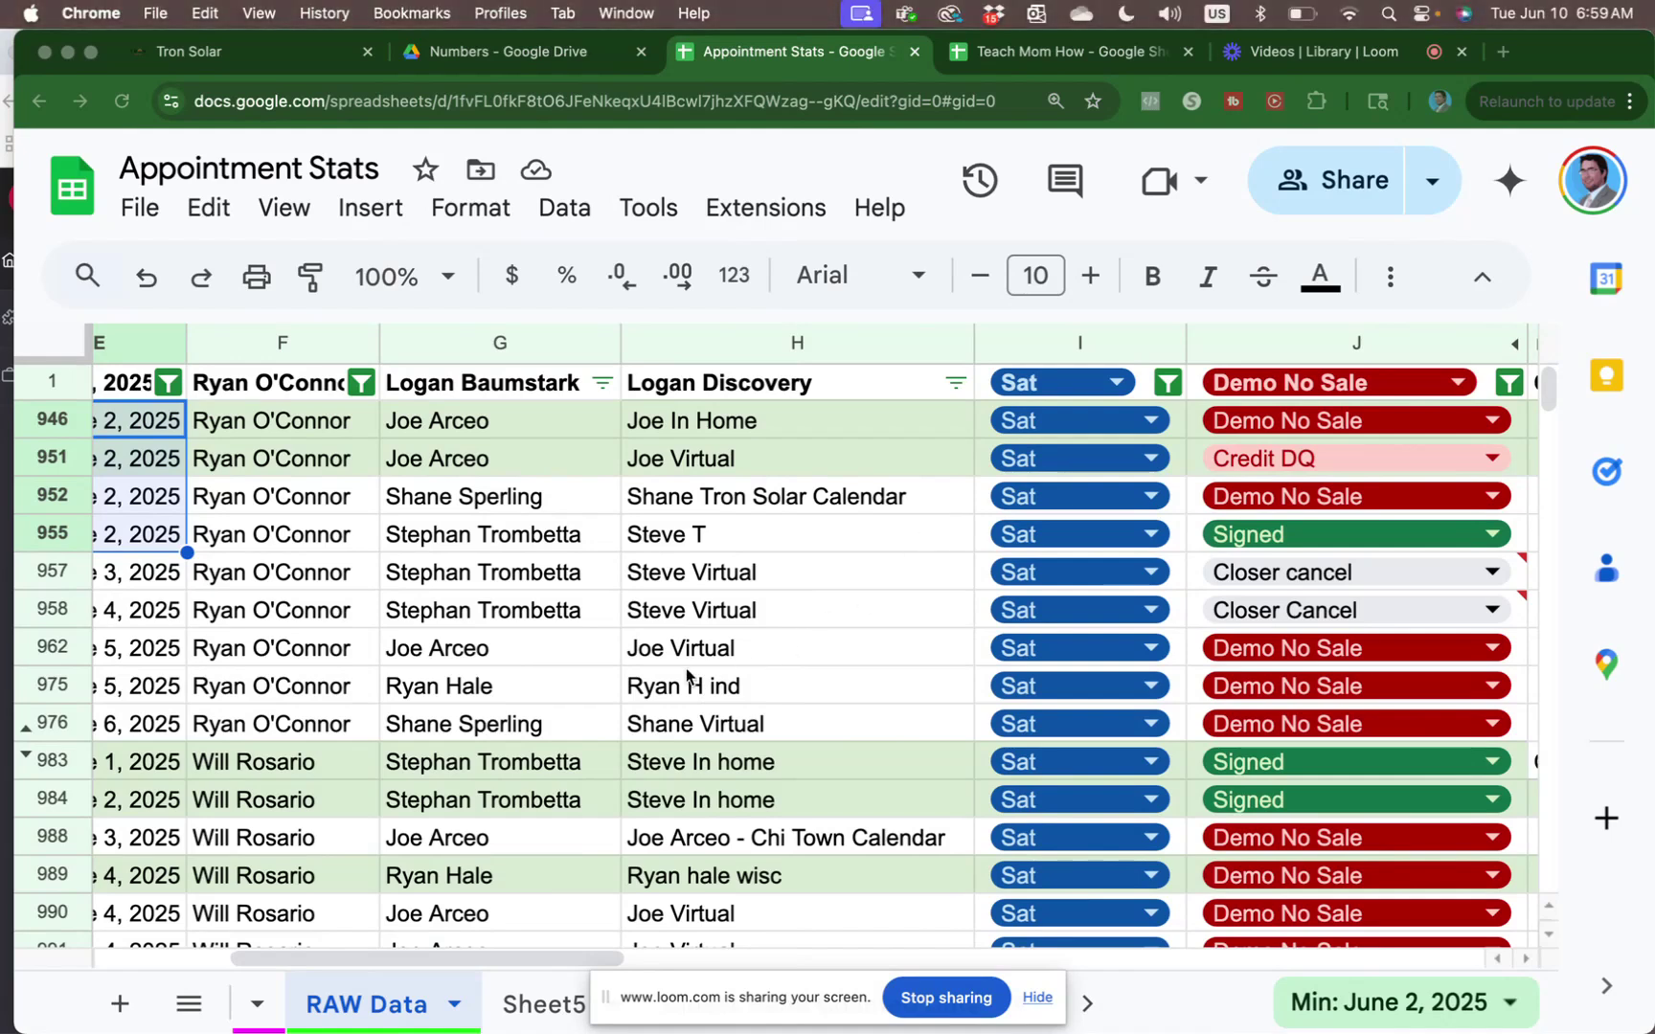
scroll(671, 679, left, 5)
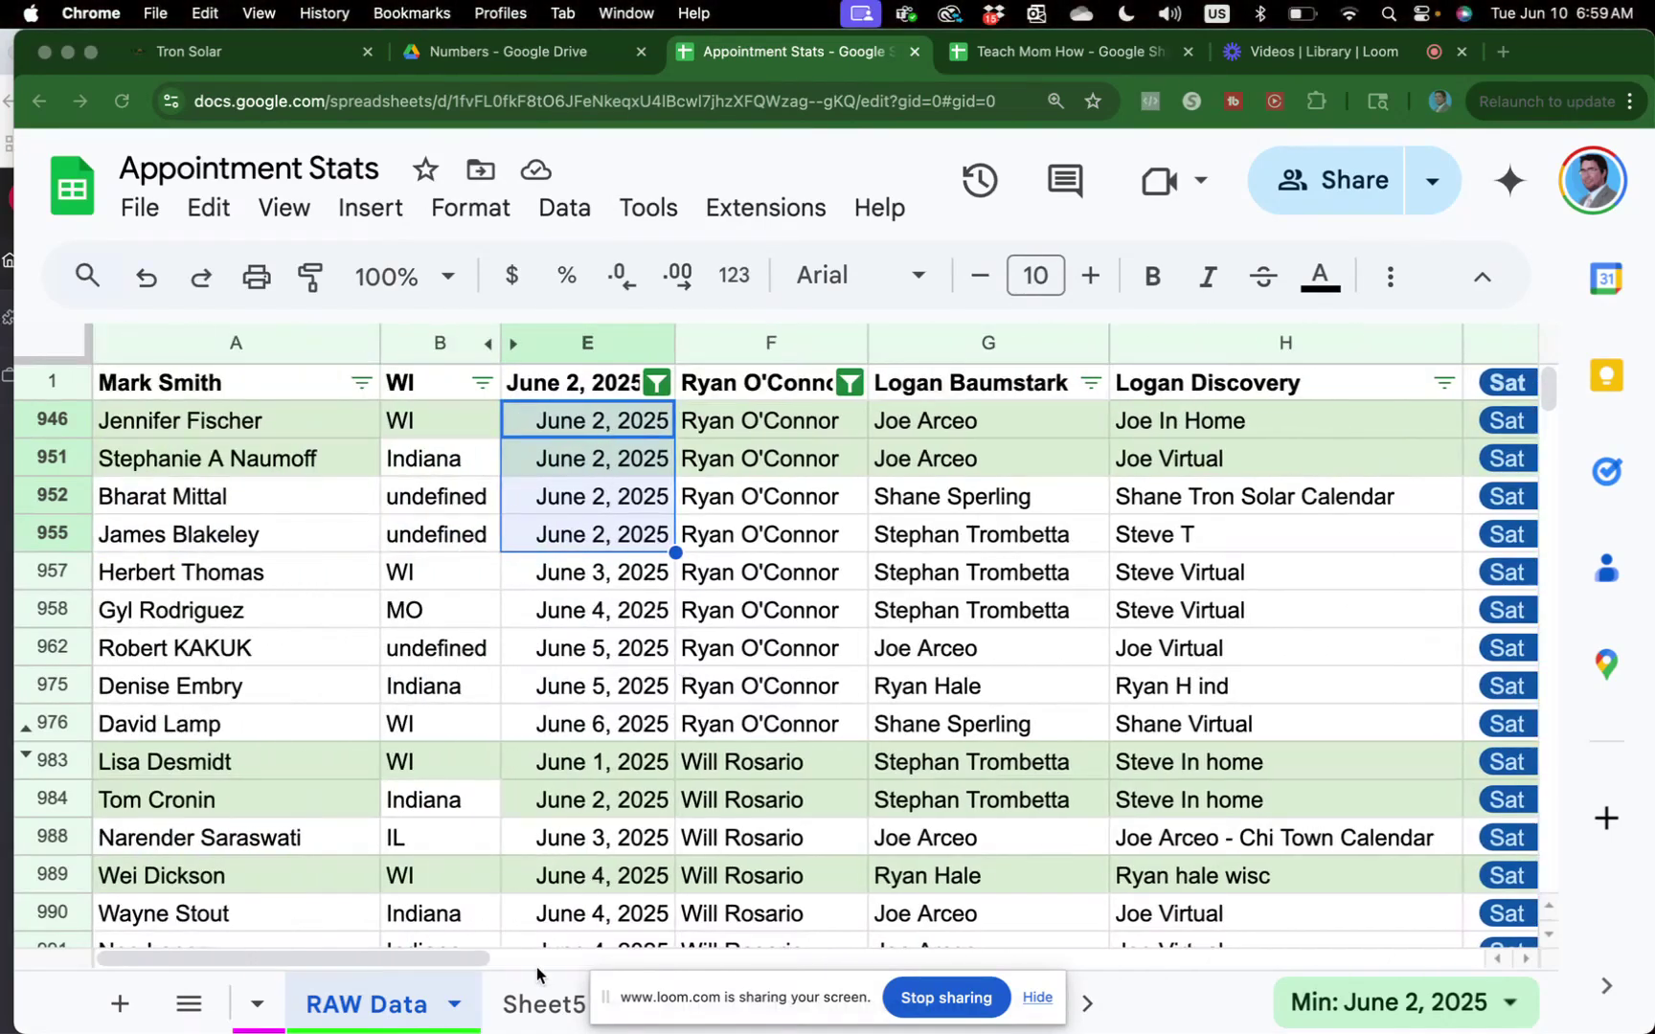
Step: On Sheet5, enter the heading Start Date in cell A1 and the date 5/1/2025 in A2
click(540, 1017)
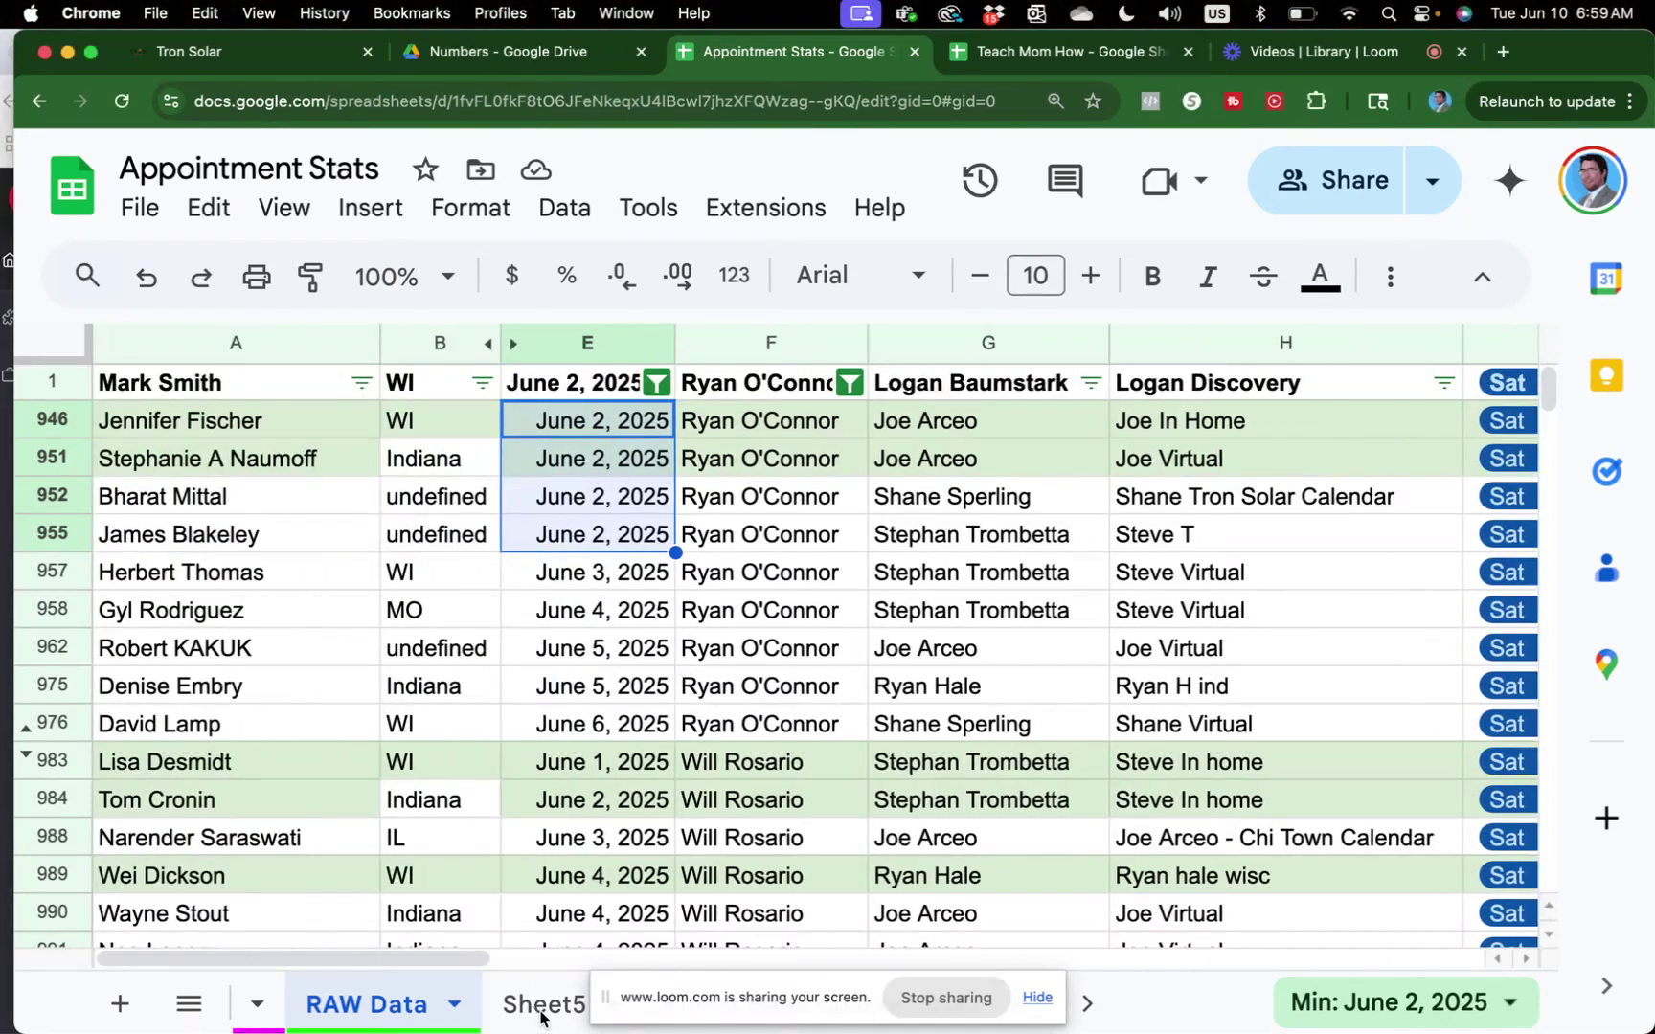
click(540, 1005)
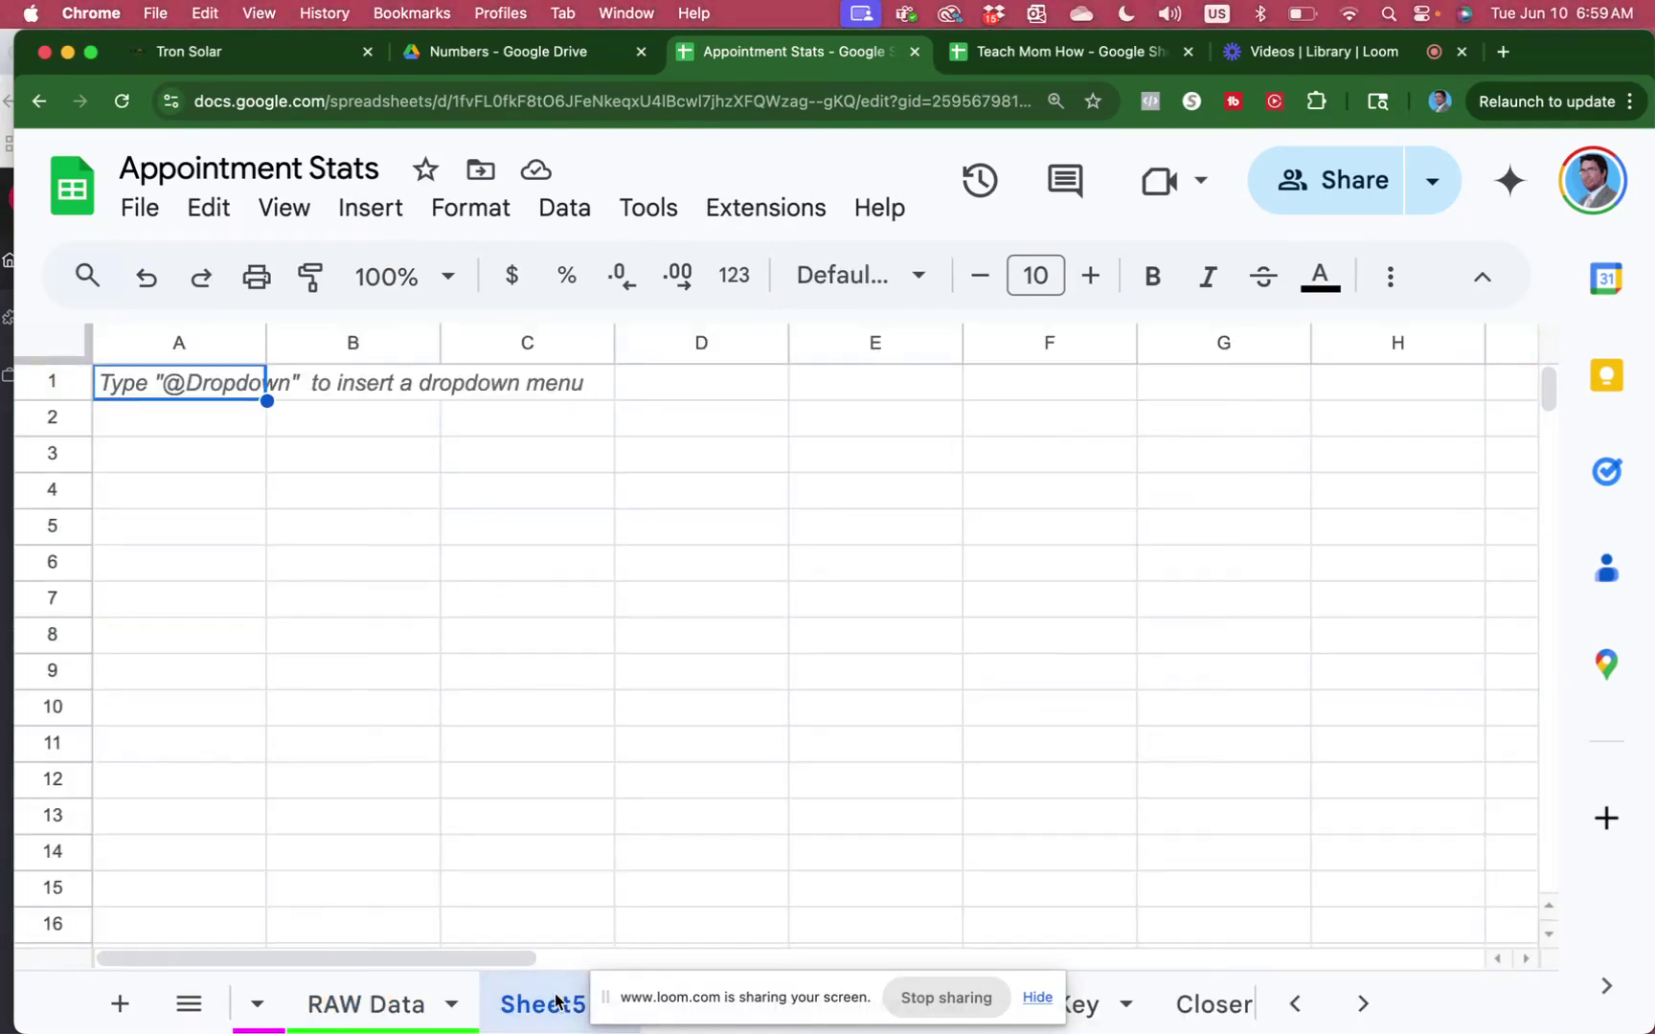
click(230, 389)
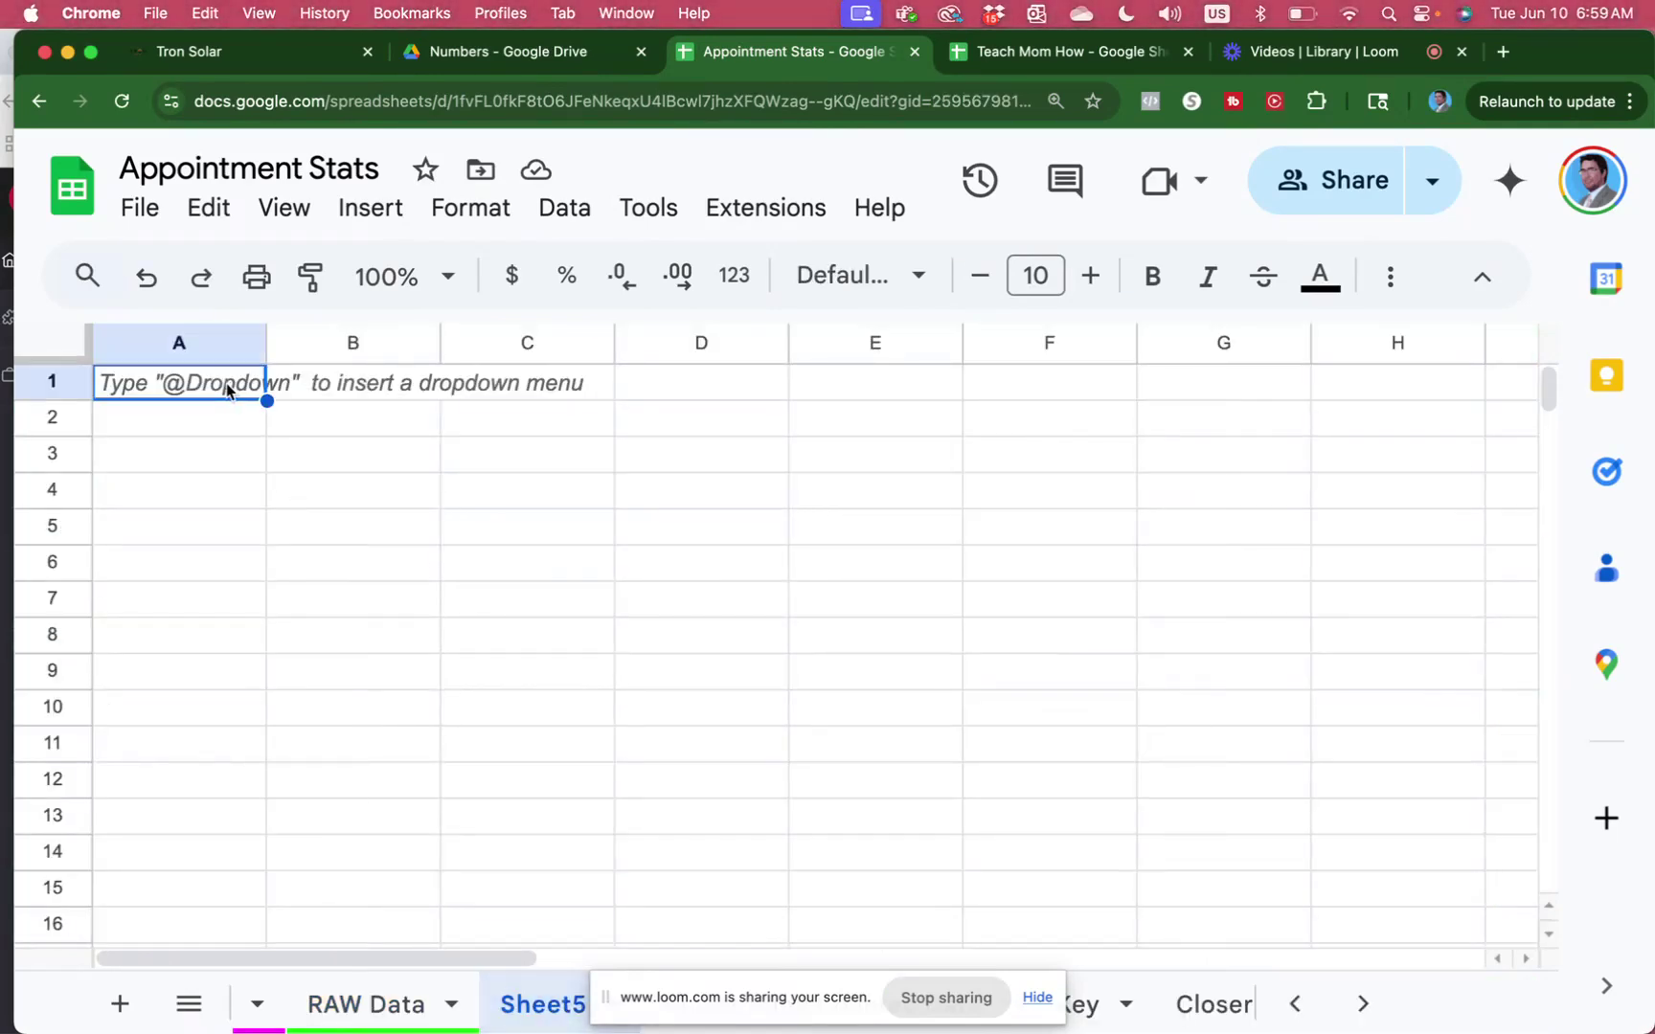
text(Start )
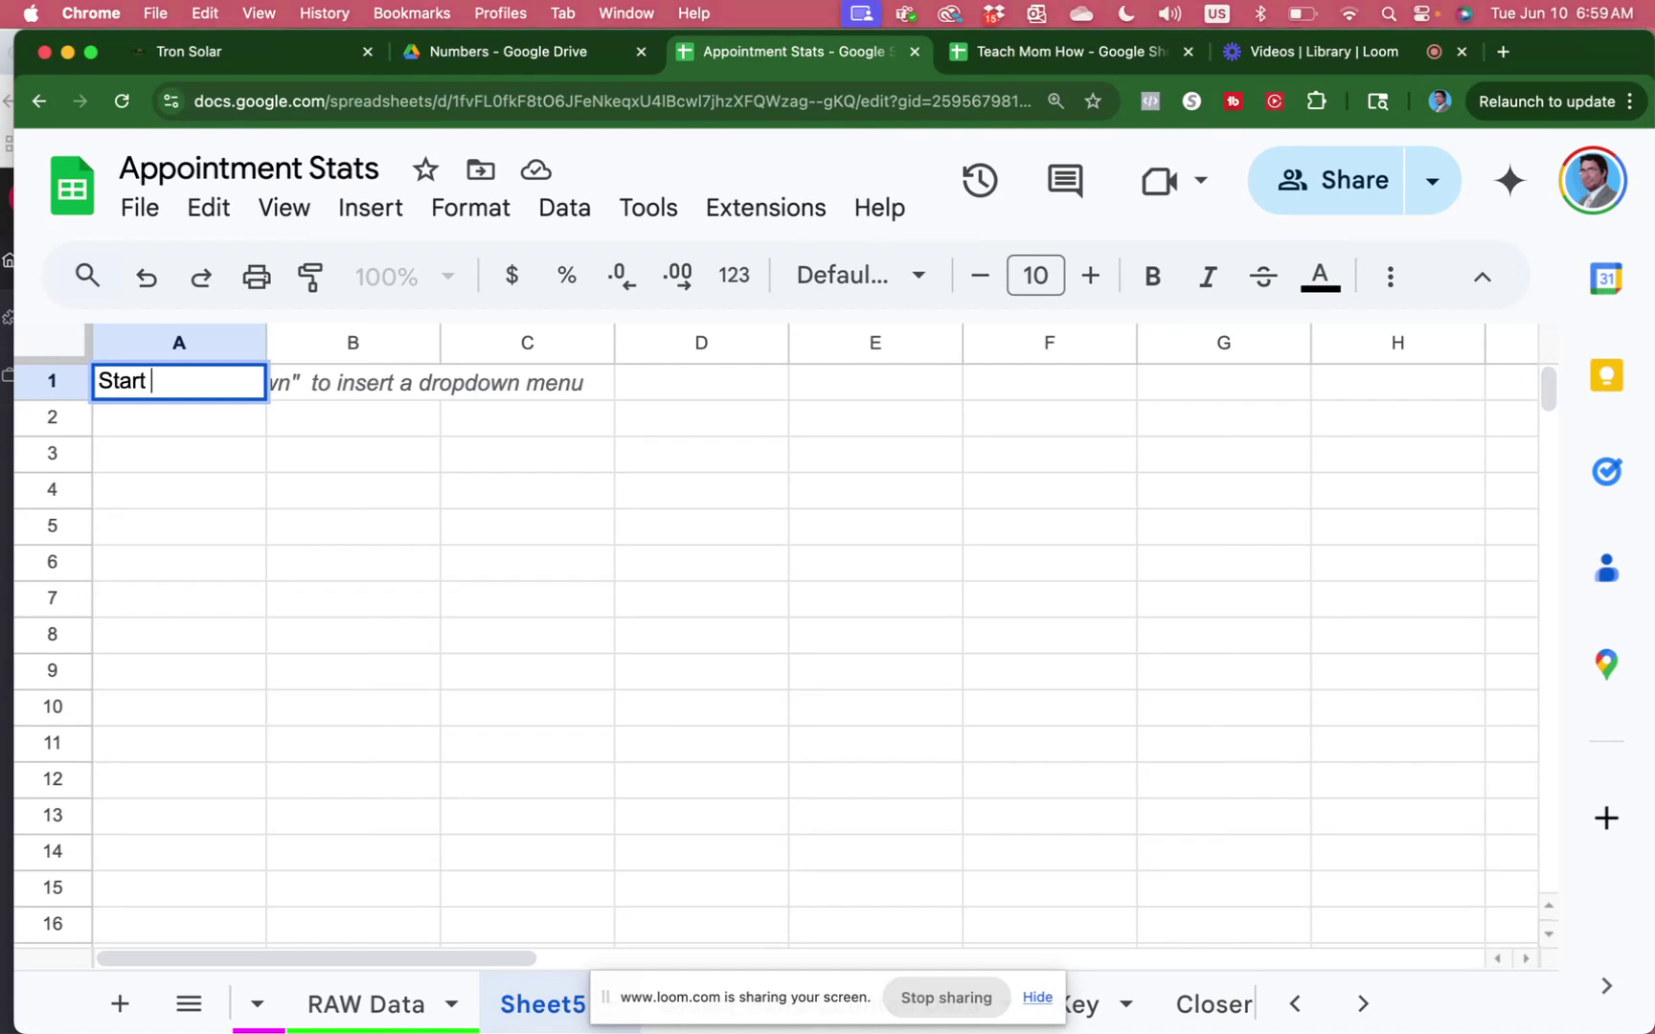
text(Date)
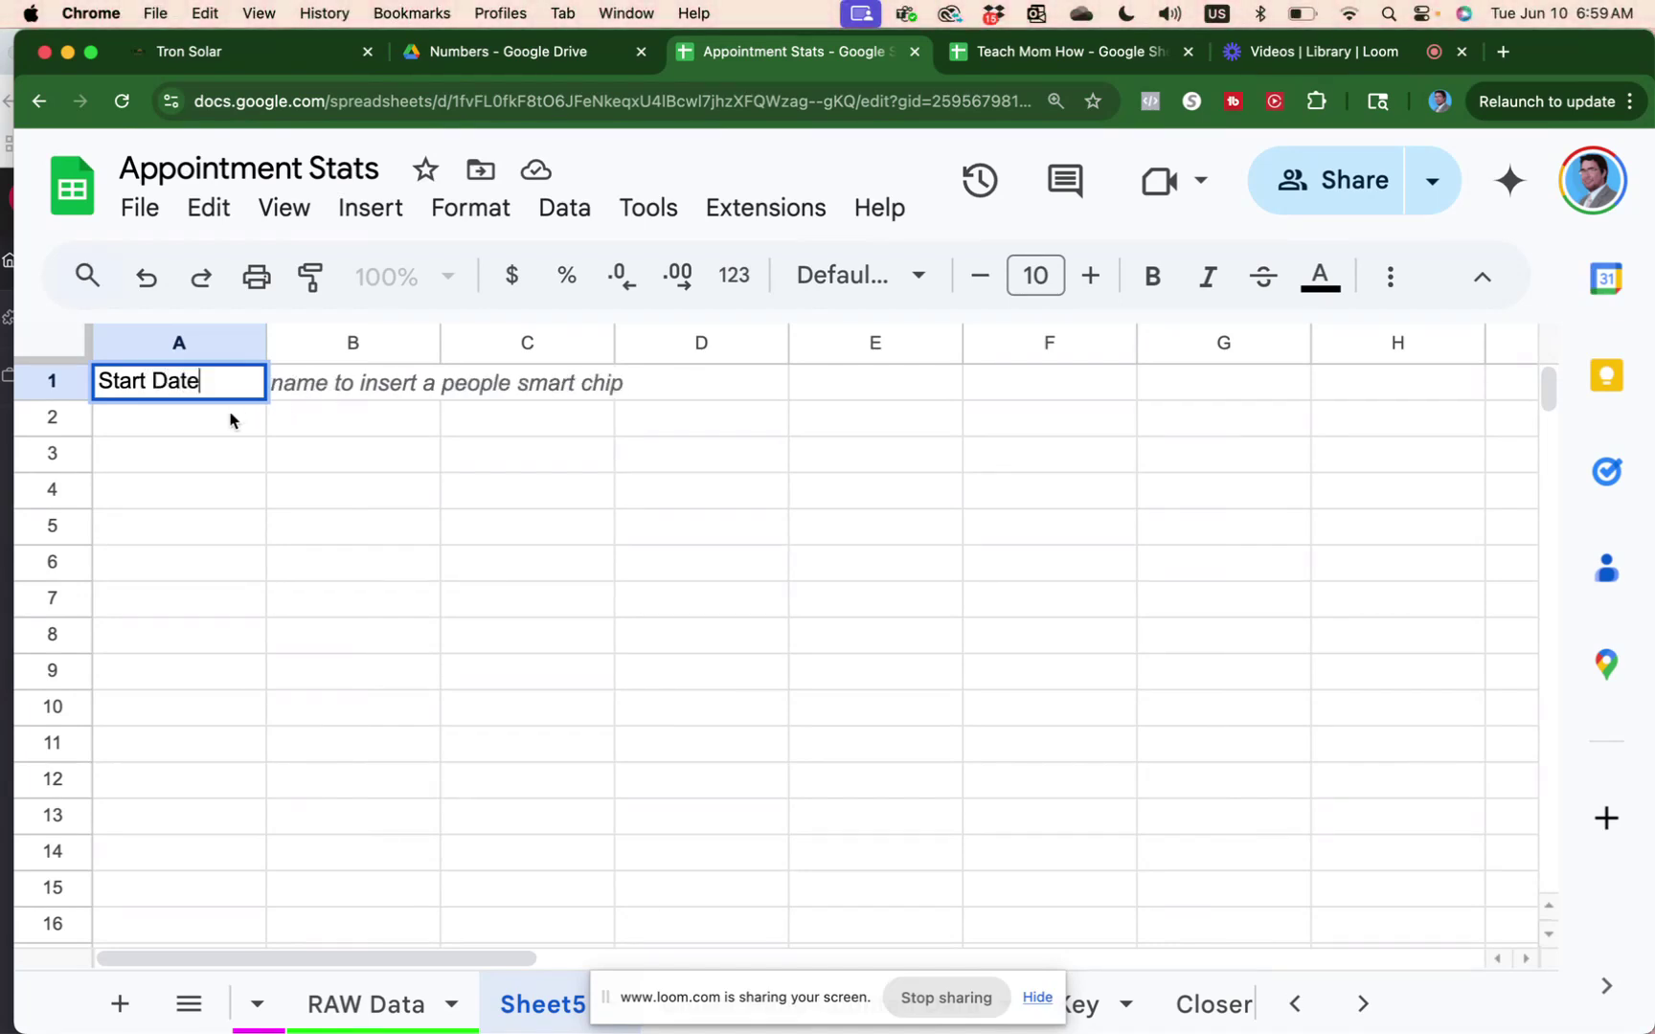
key(Return)
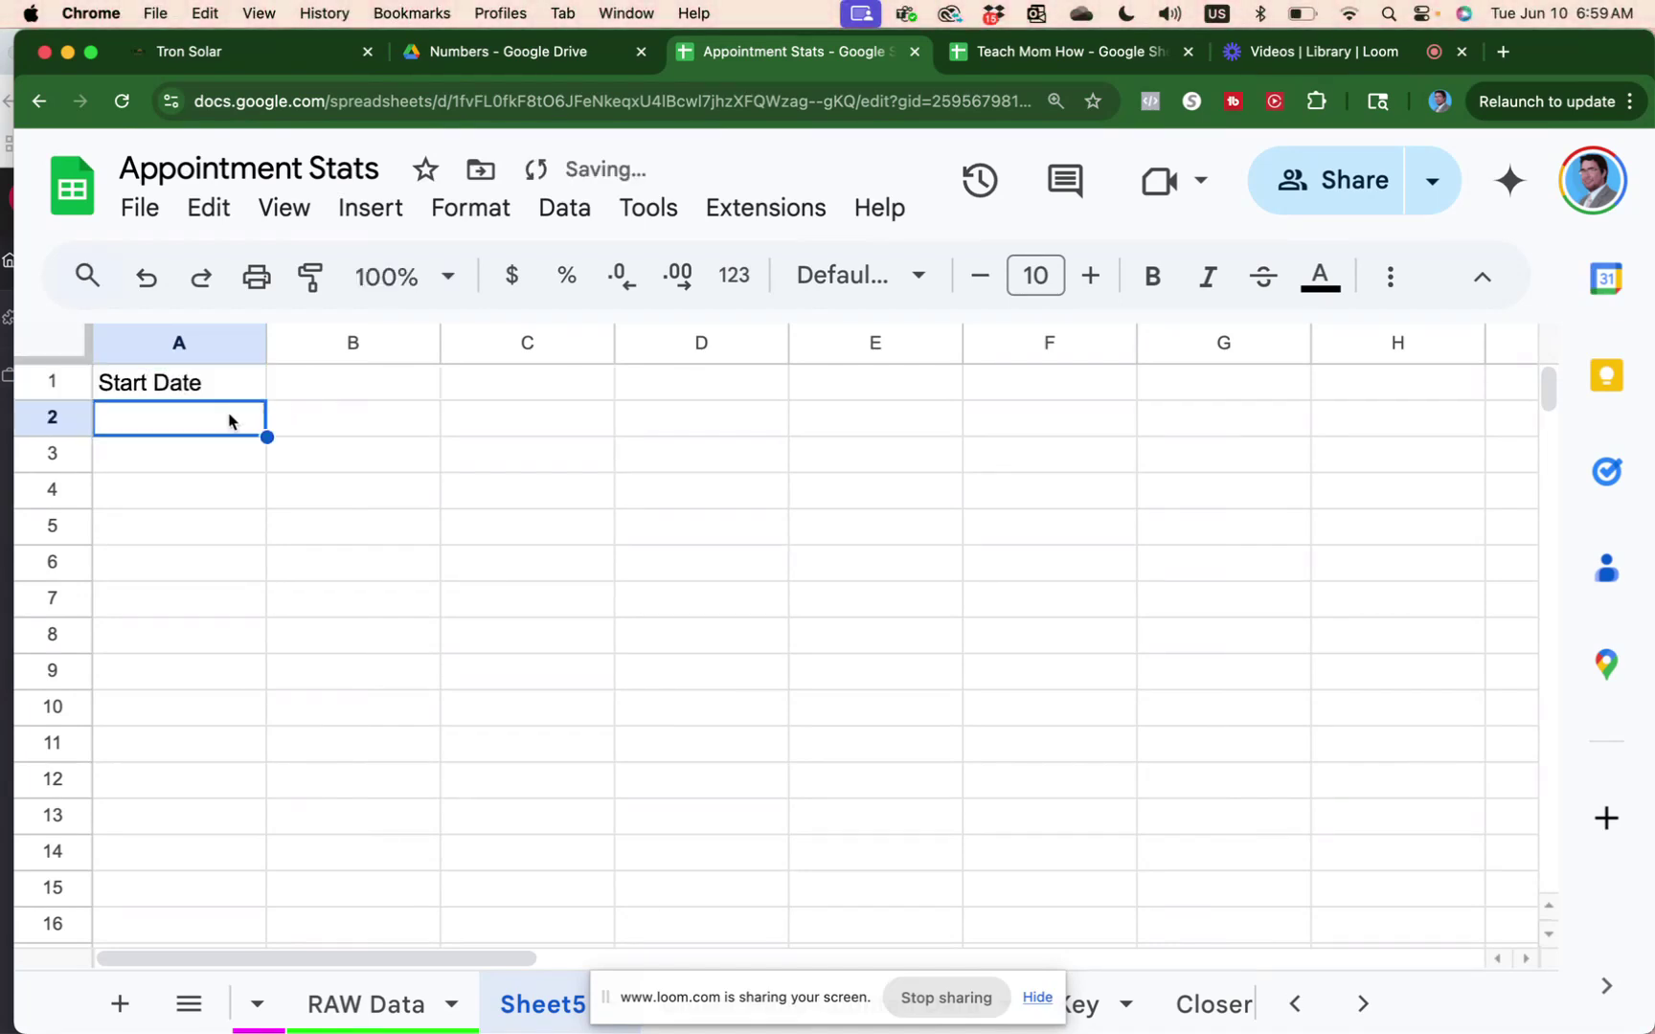
text(5/1)
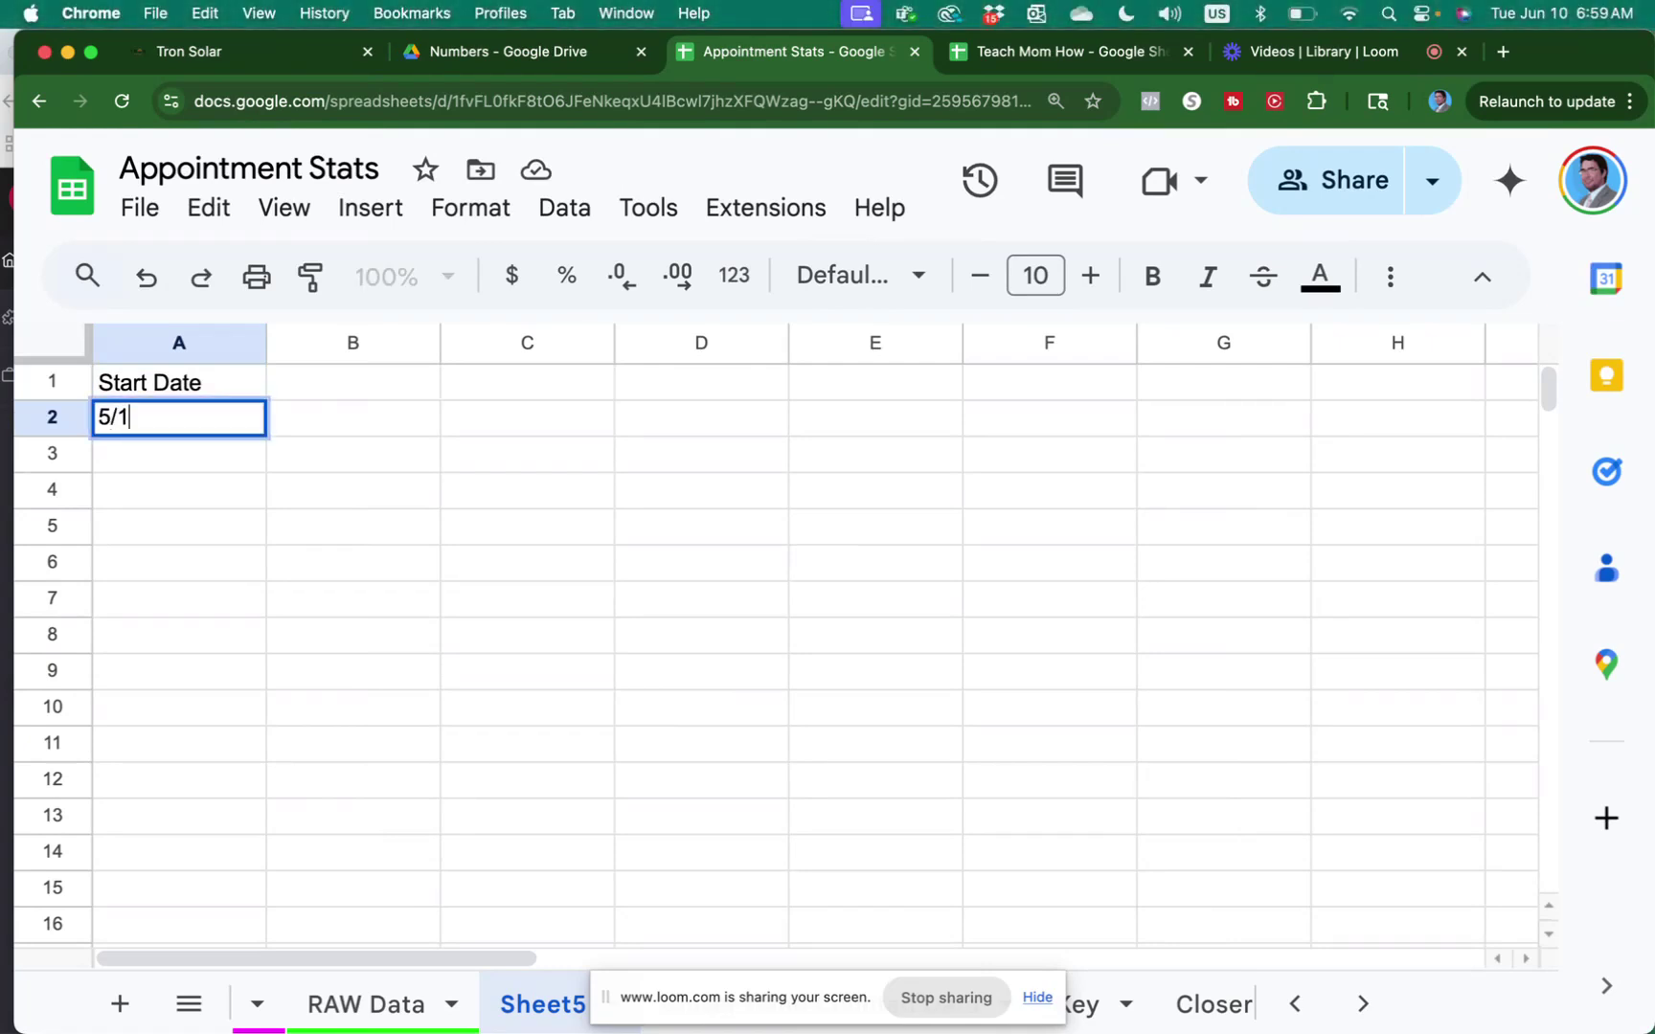
text(/2025)
Step: Enter the heading End Date in cell B1 and the date 6/1/2025 in B2
click(340, 391)
text(Start)
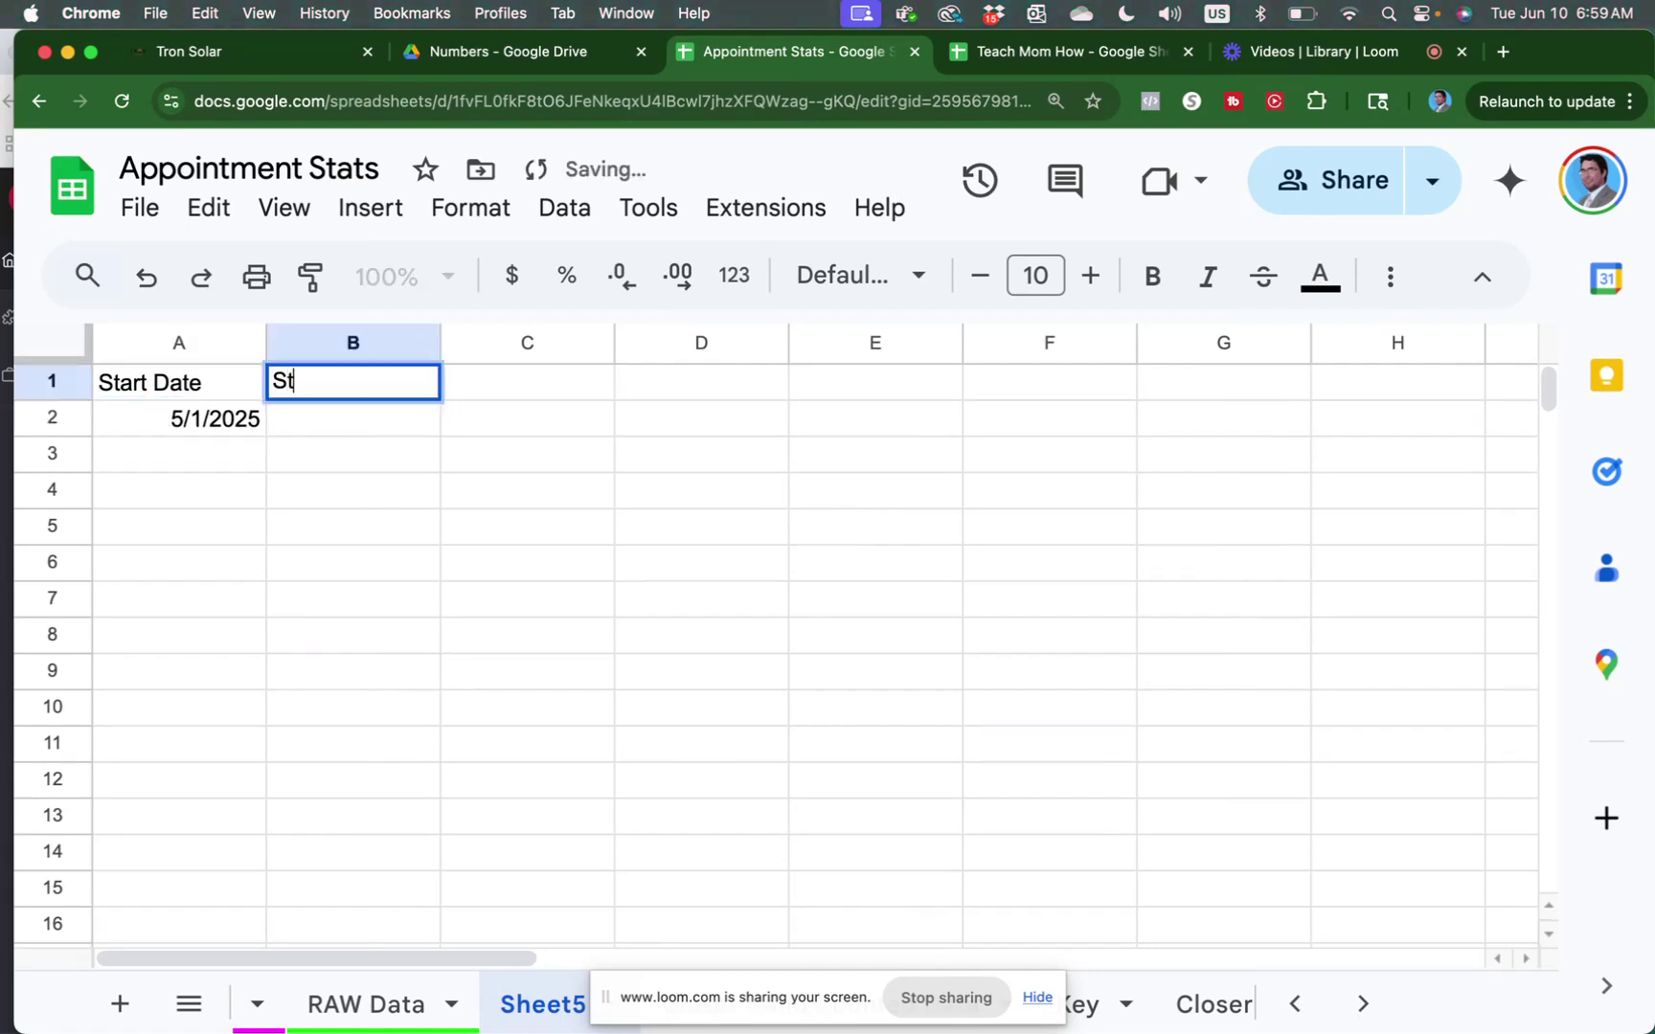
key(BackSpace)
key(BackSpace)
key(BackSpace)
key(BackSpace)
key(BackSpace)
text(End Date)
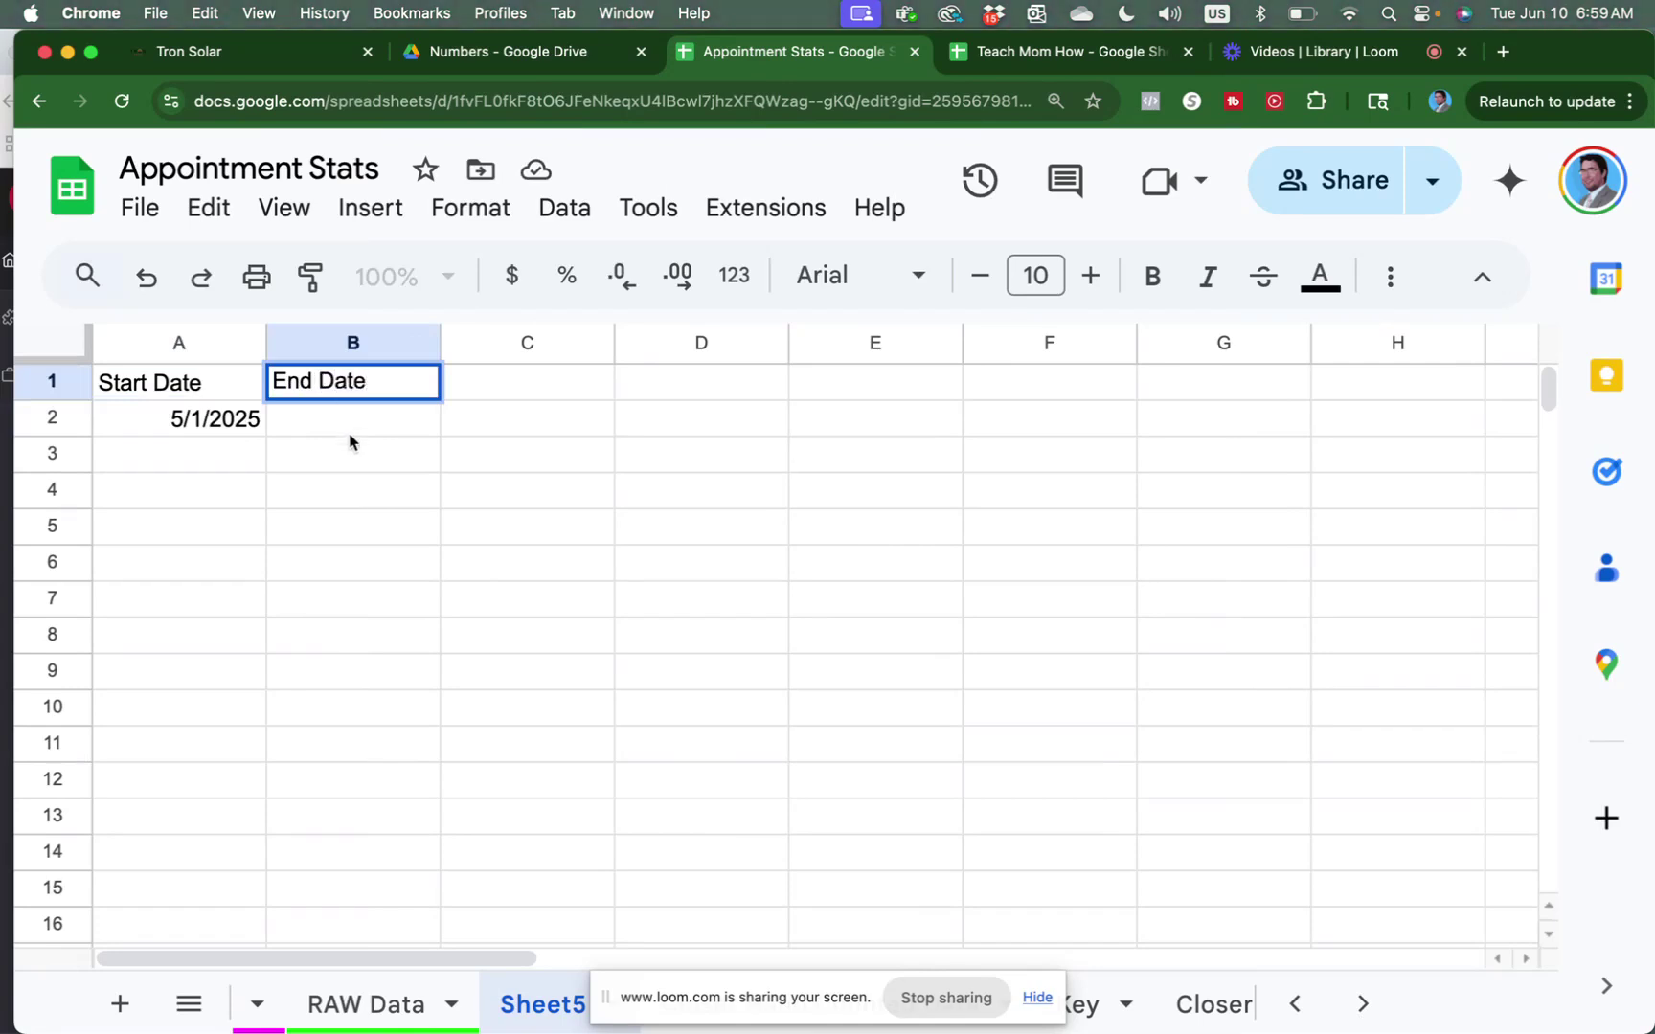
click(360, 426)
text(6)
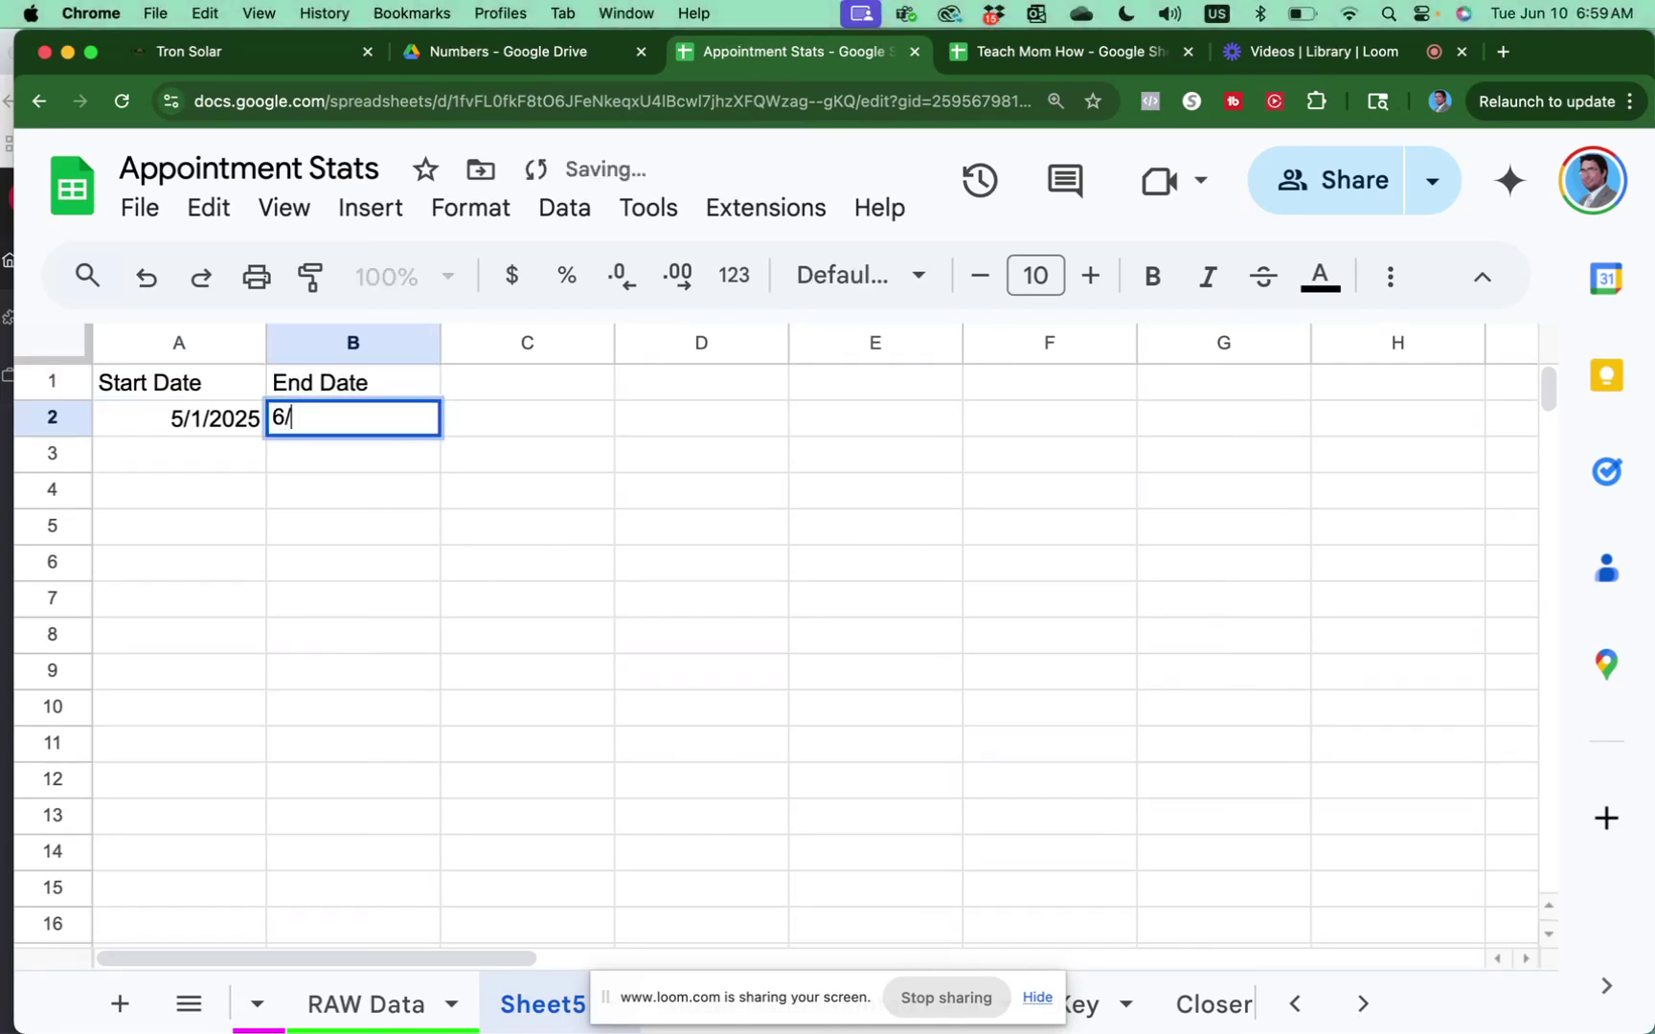
text(/1/2025)
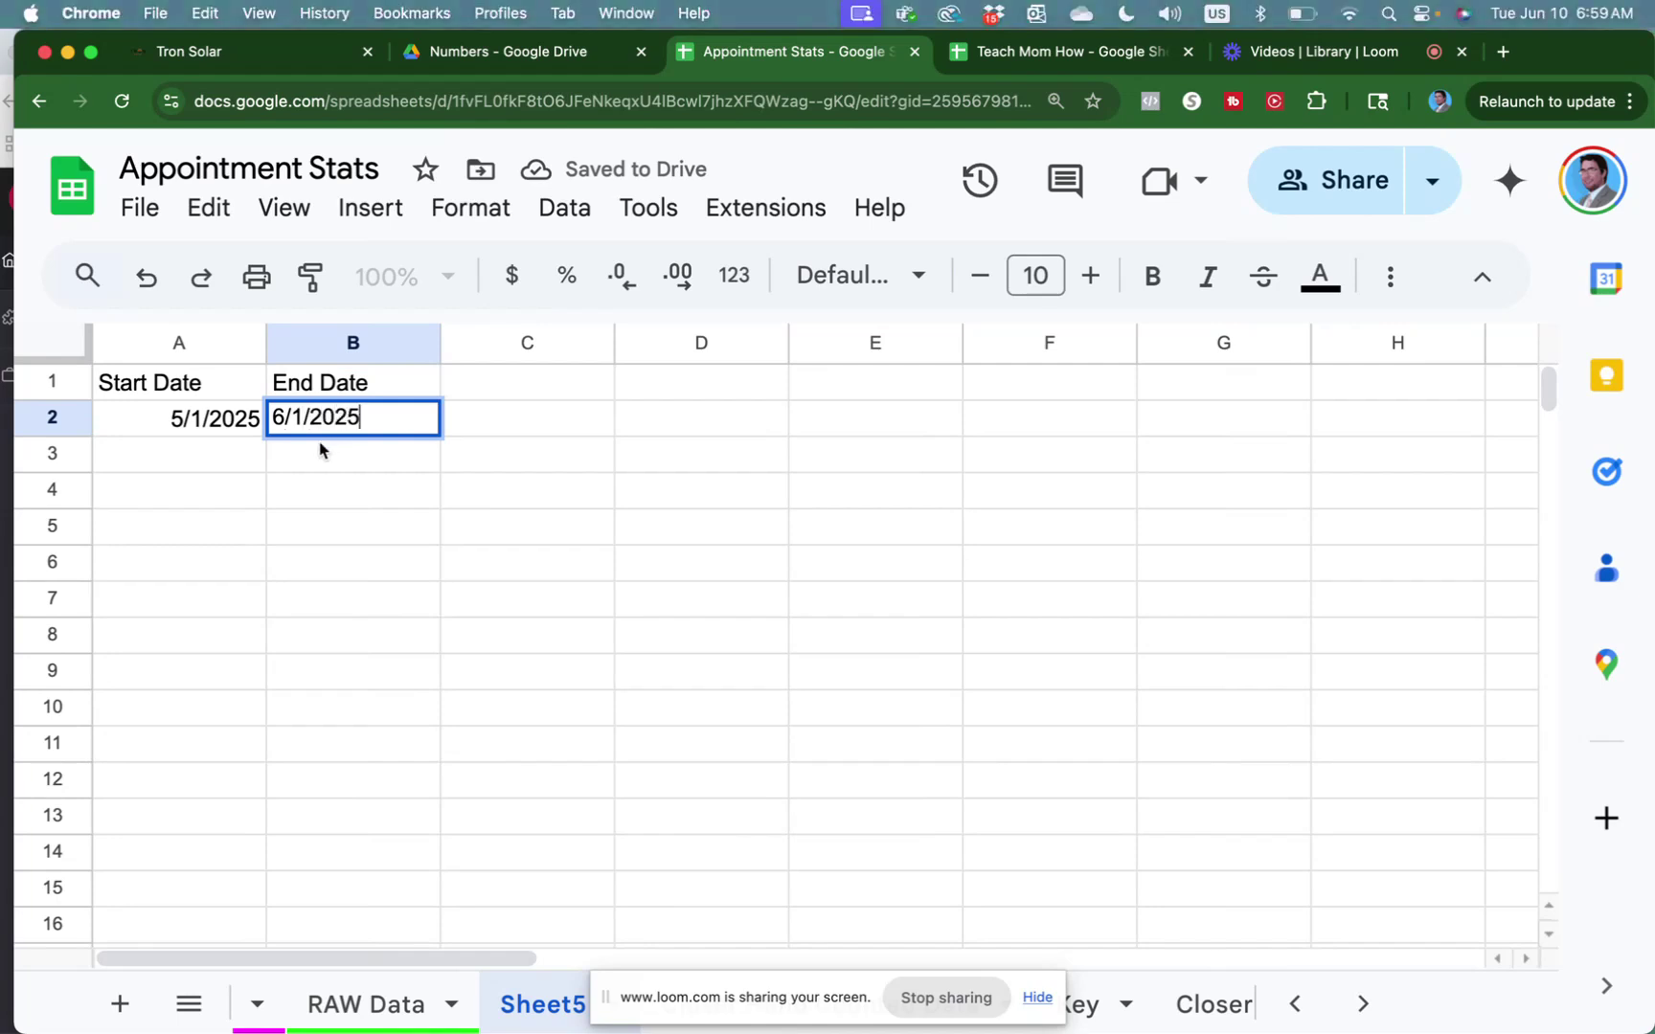
key(Return)
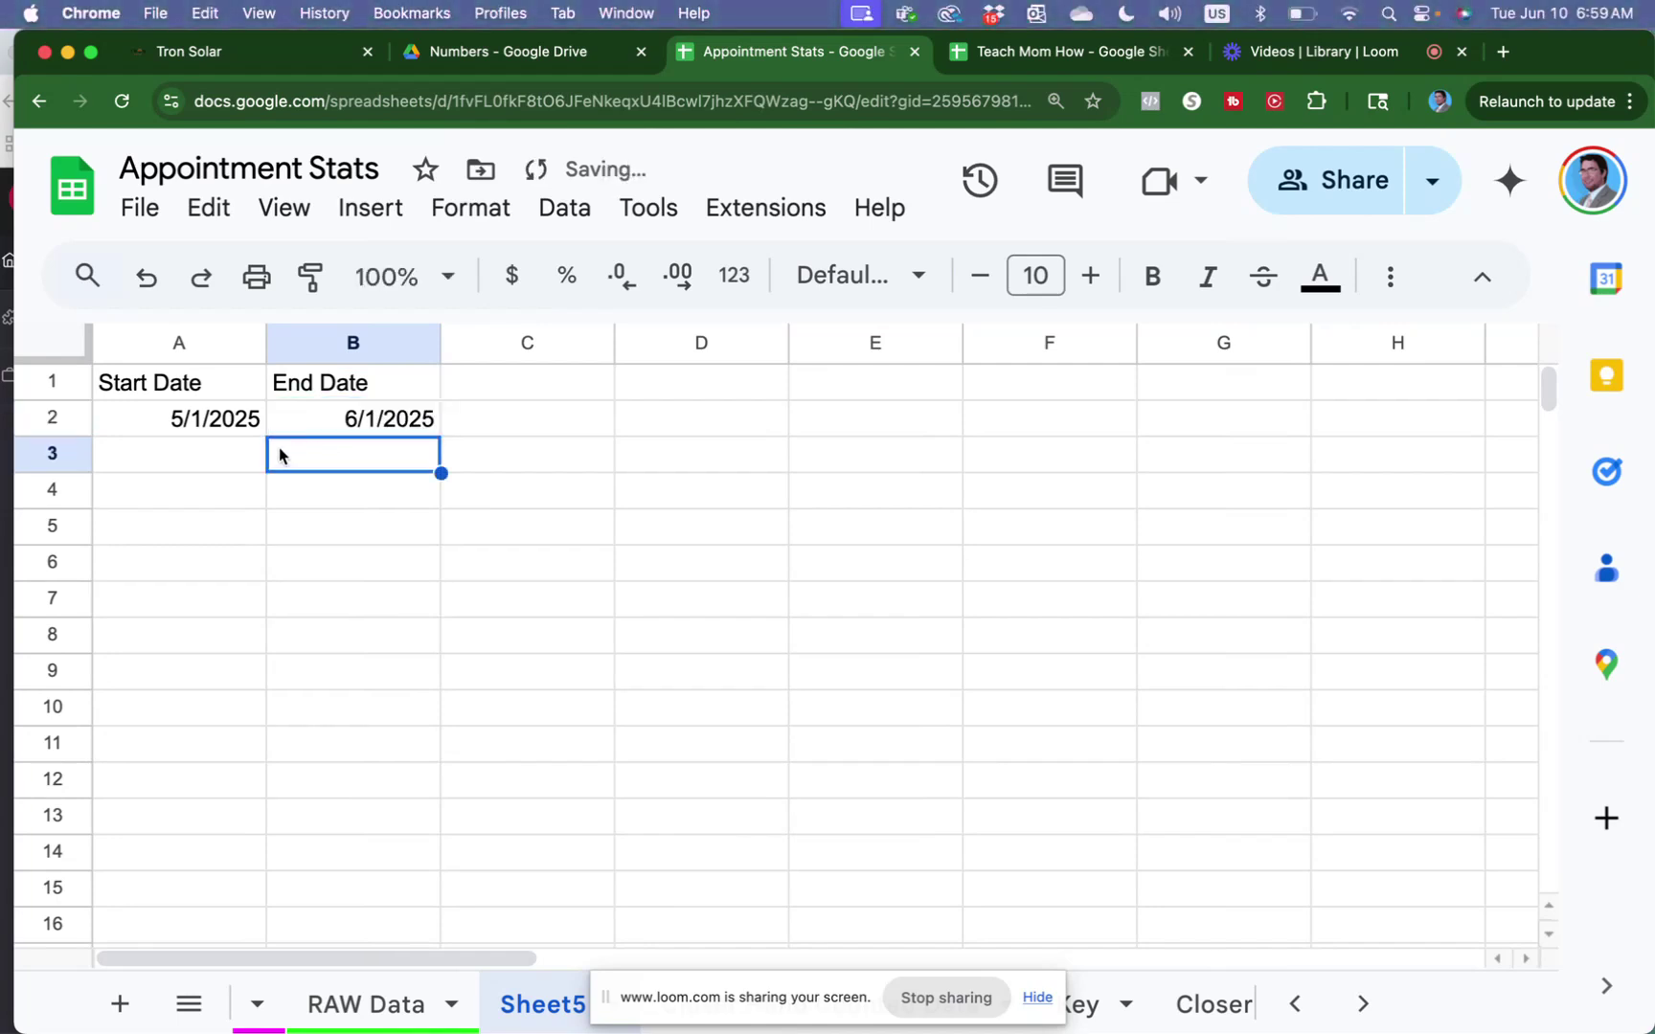
Step: Enter the label Appointments Held in cell A4 and make it bold
click(218, 504)
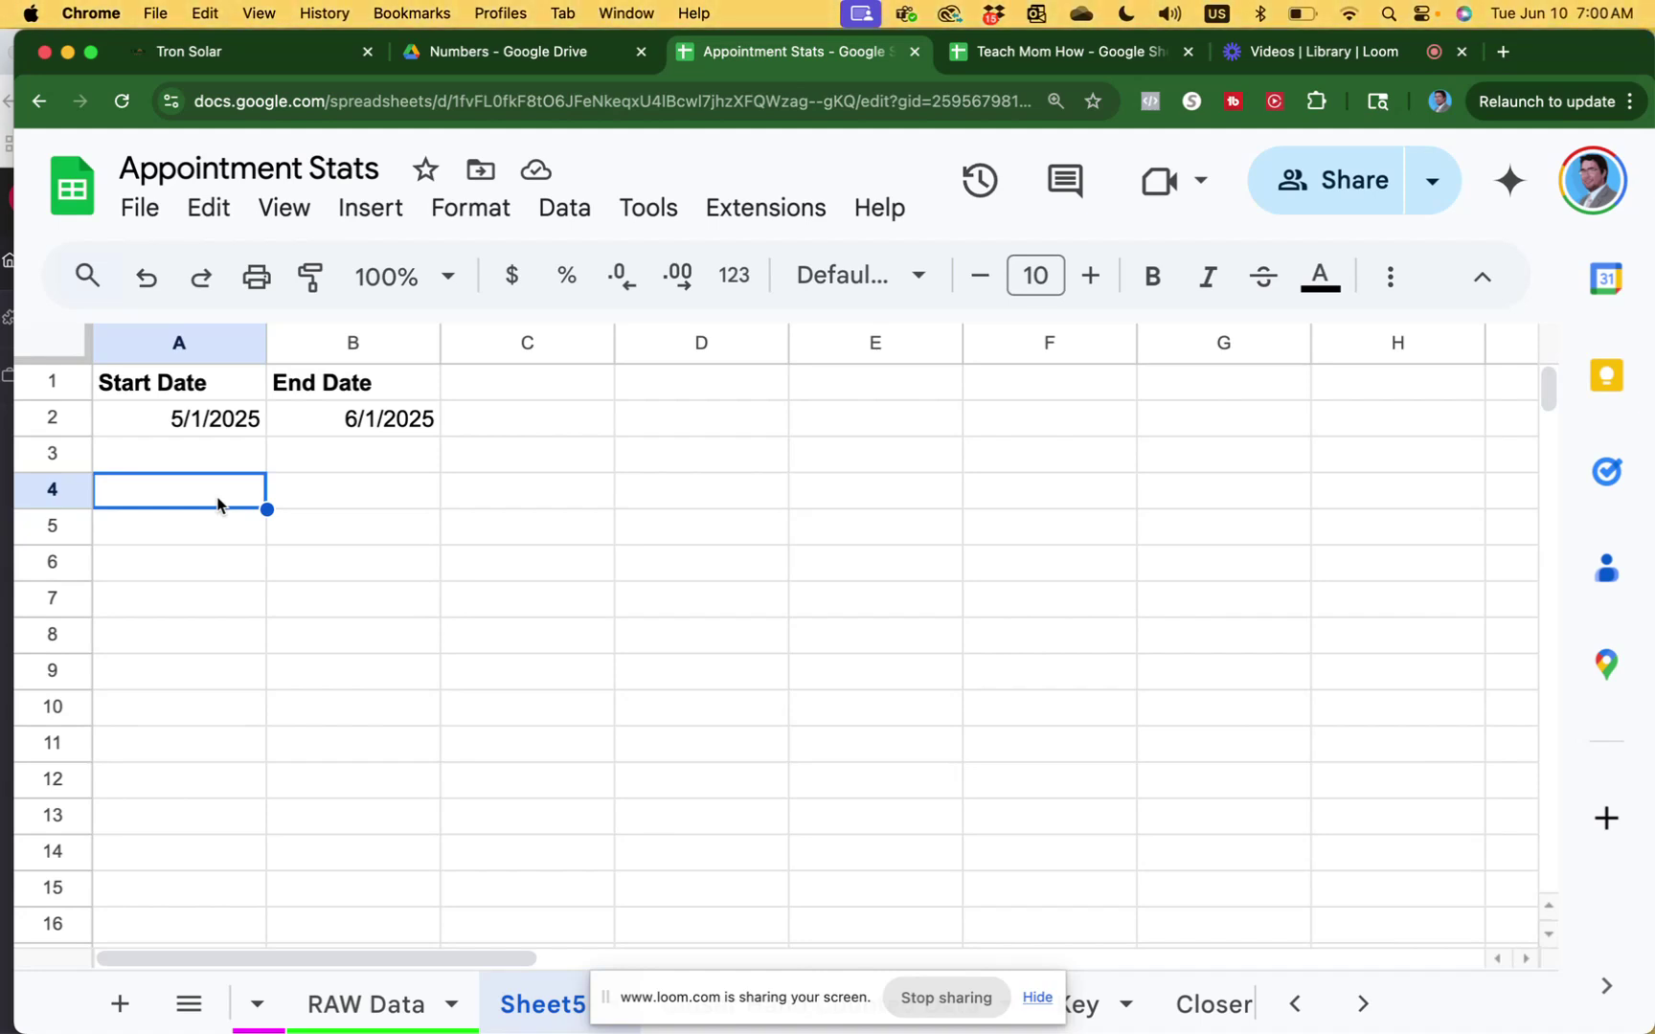
text(Appointments Hel)
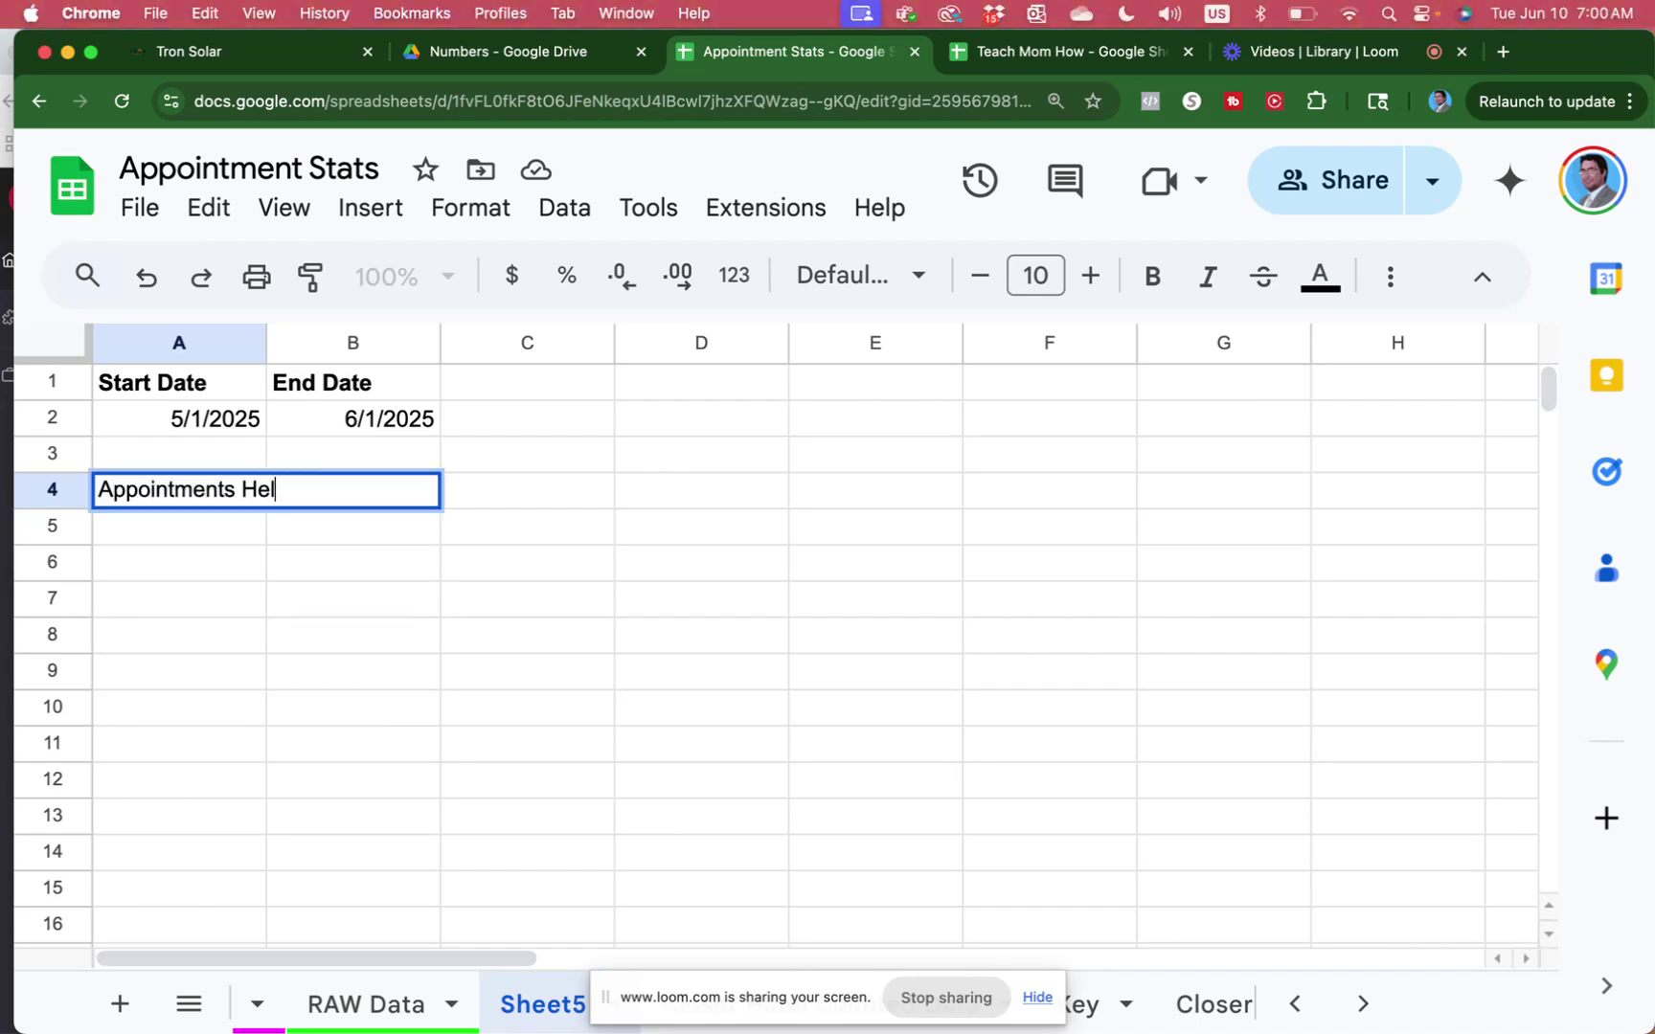
text(d)
key(Return)
click(197, 492)
text(Build best design.)
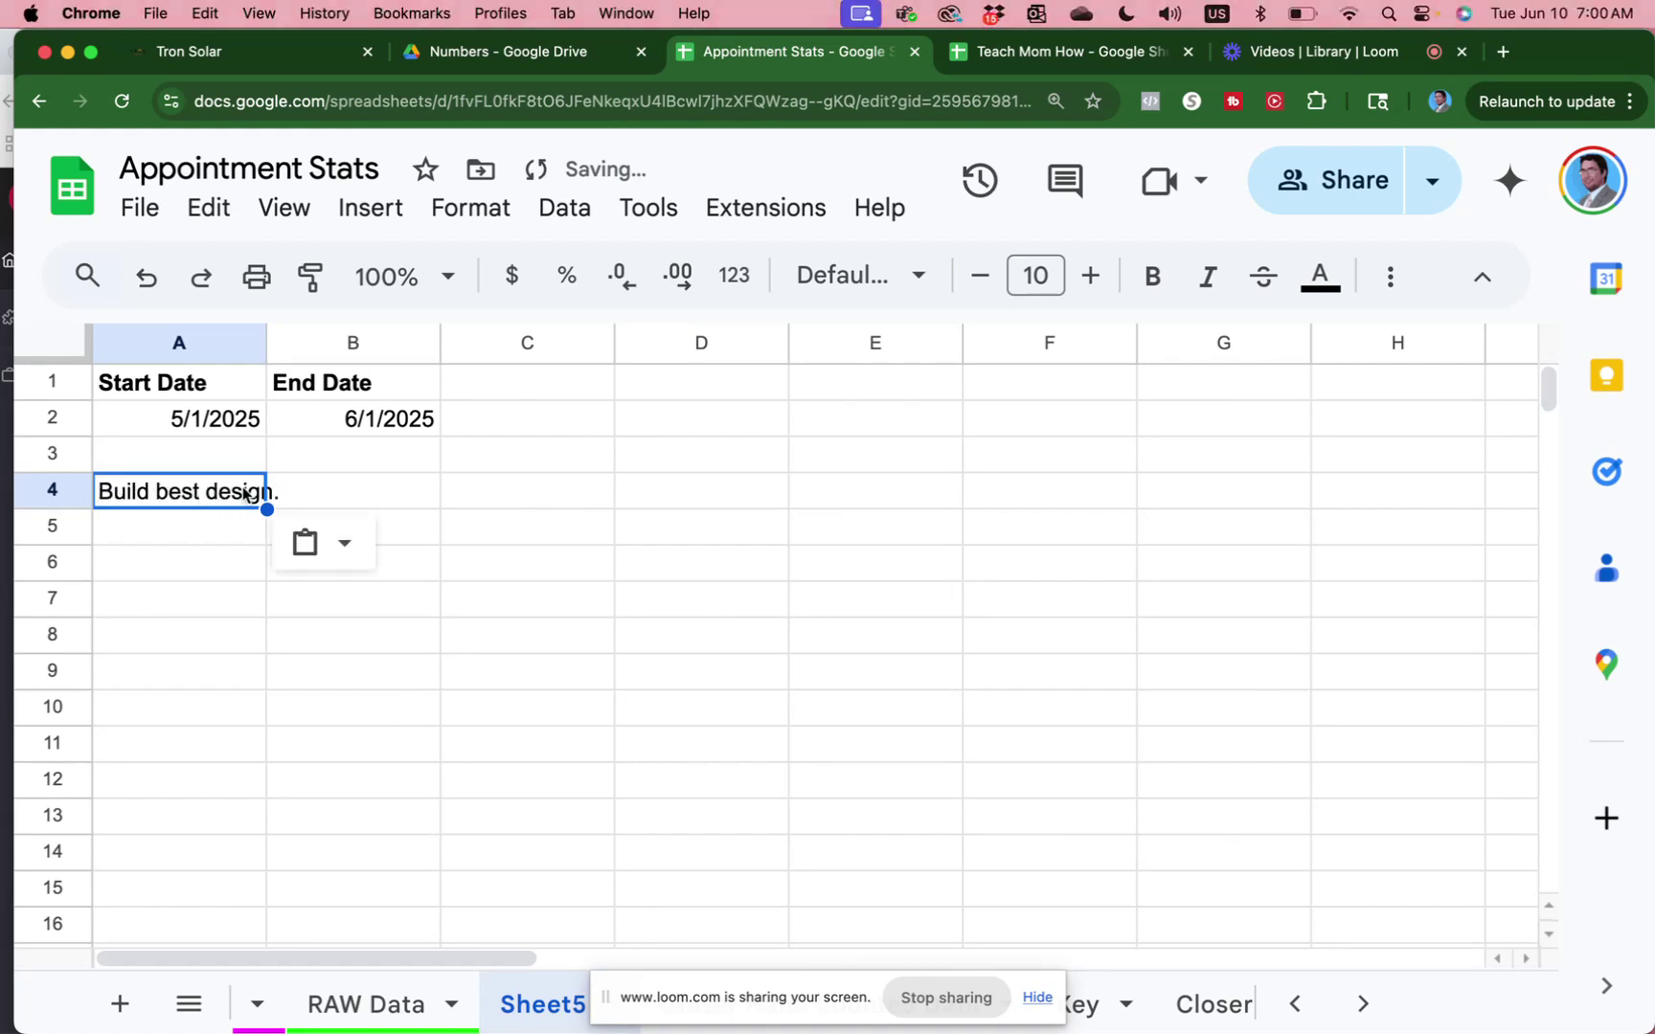
key(super+z)
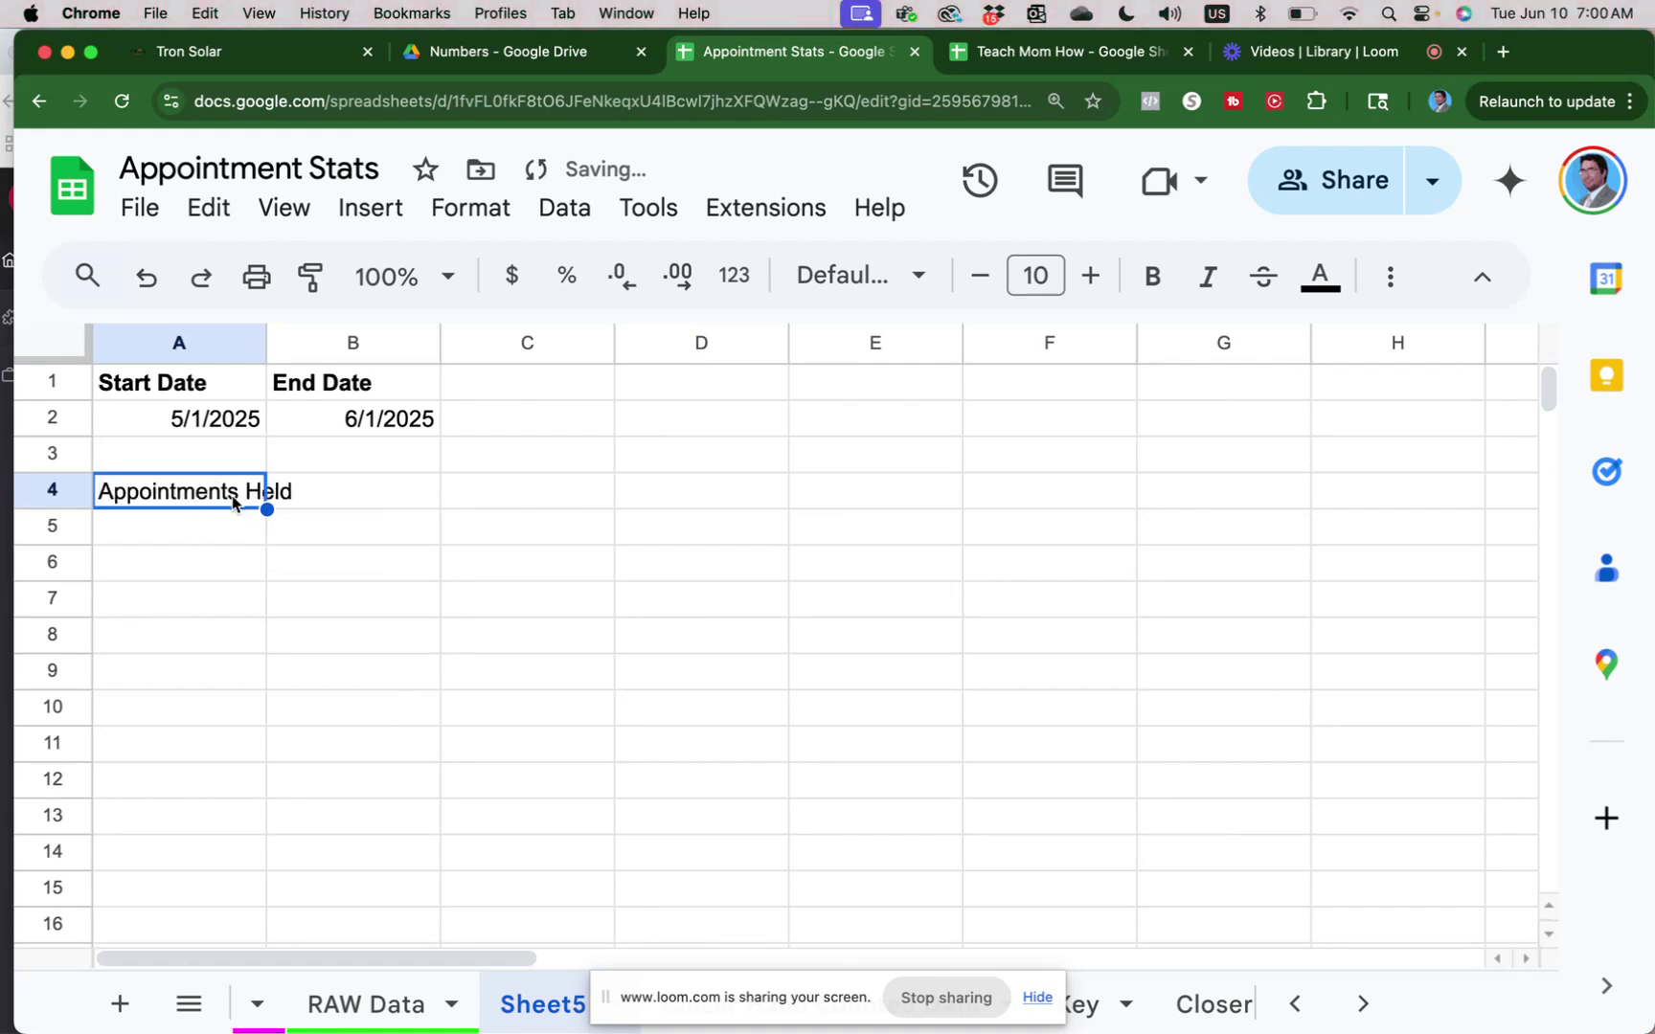
key(super+b)
Step: In Sheet5 cell A5, enter =countifs('RAW Data'!I:I,"sat"), and fit column A's width to its contents
click(213, 533)
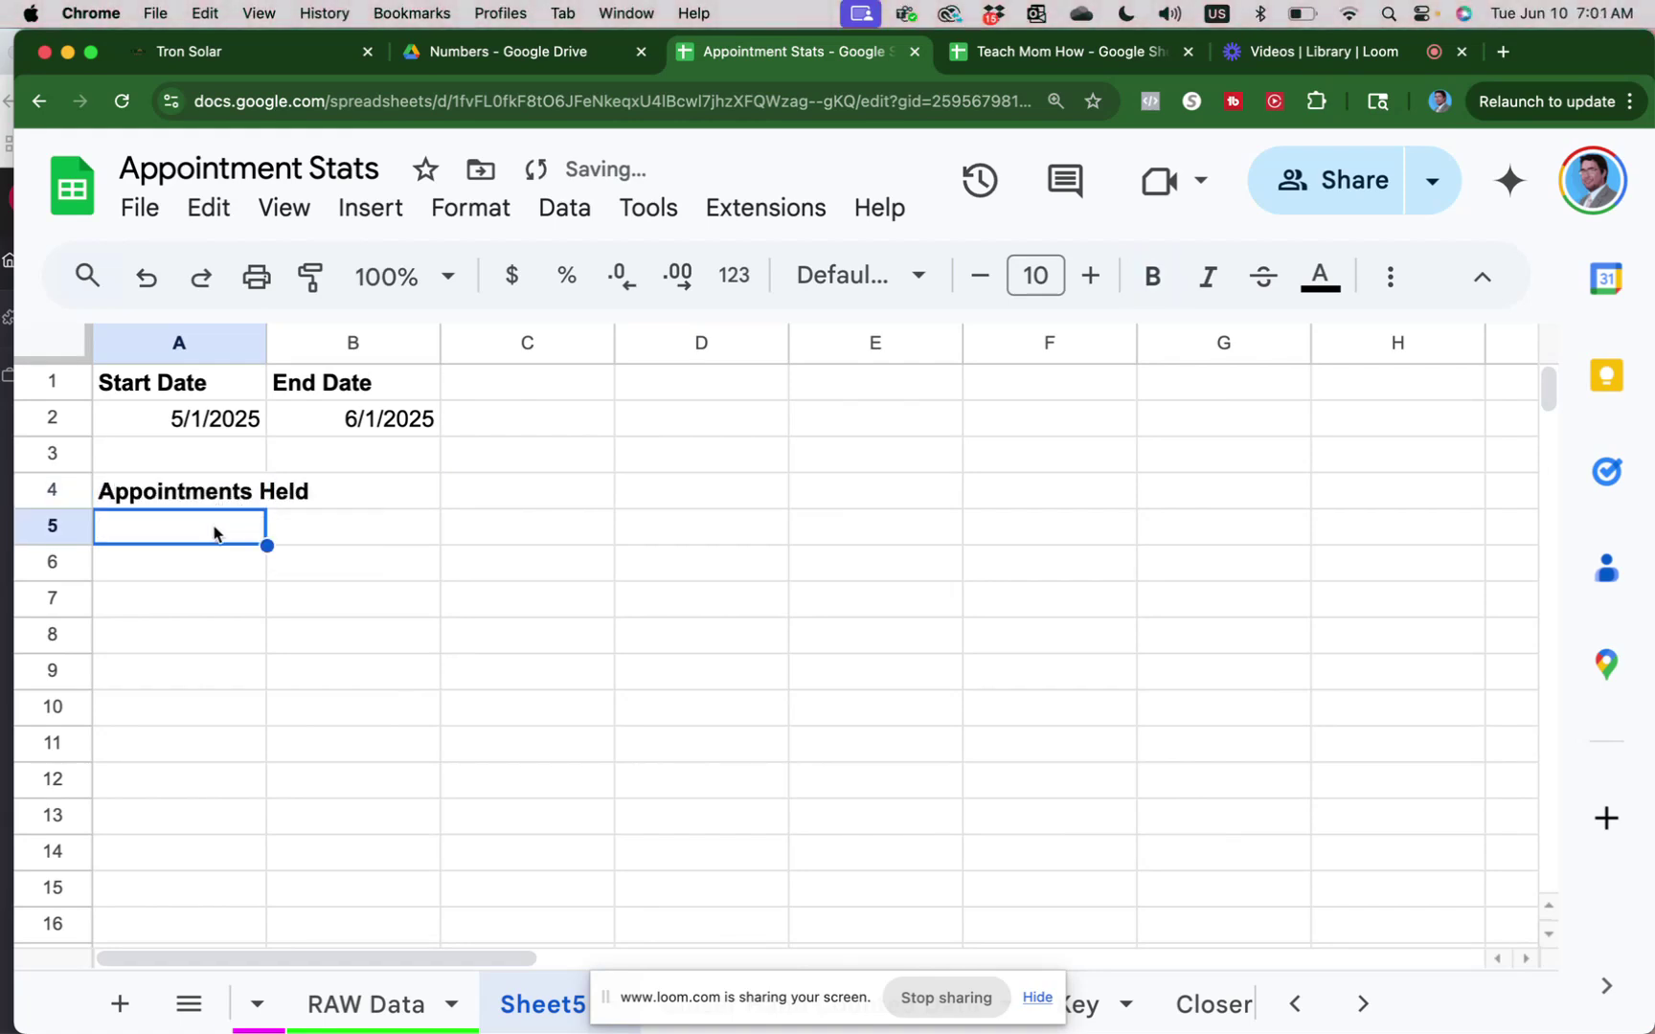
text(=)
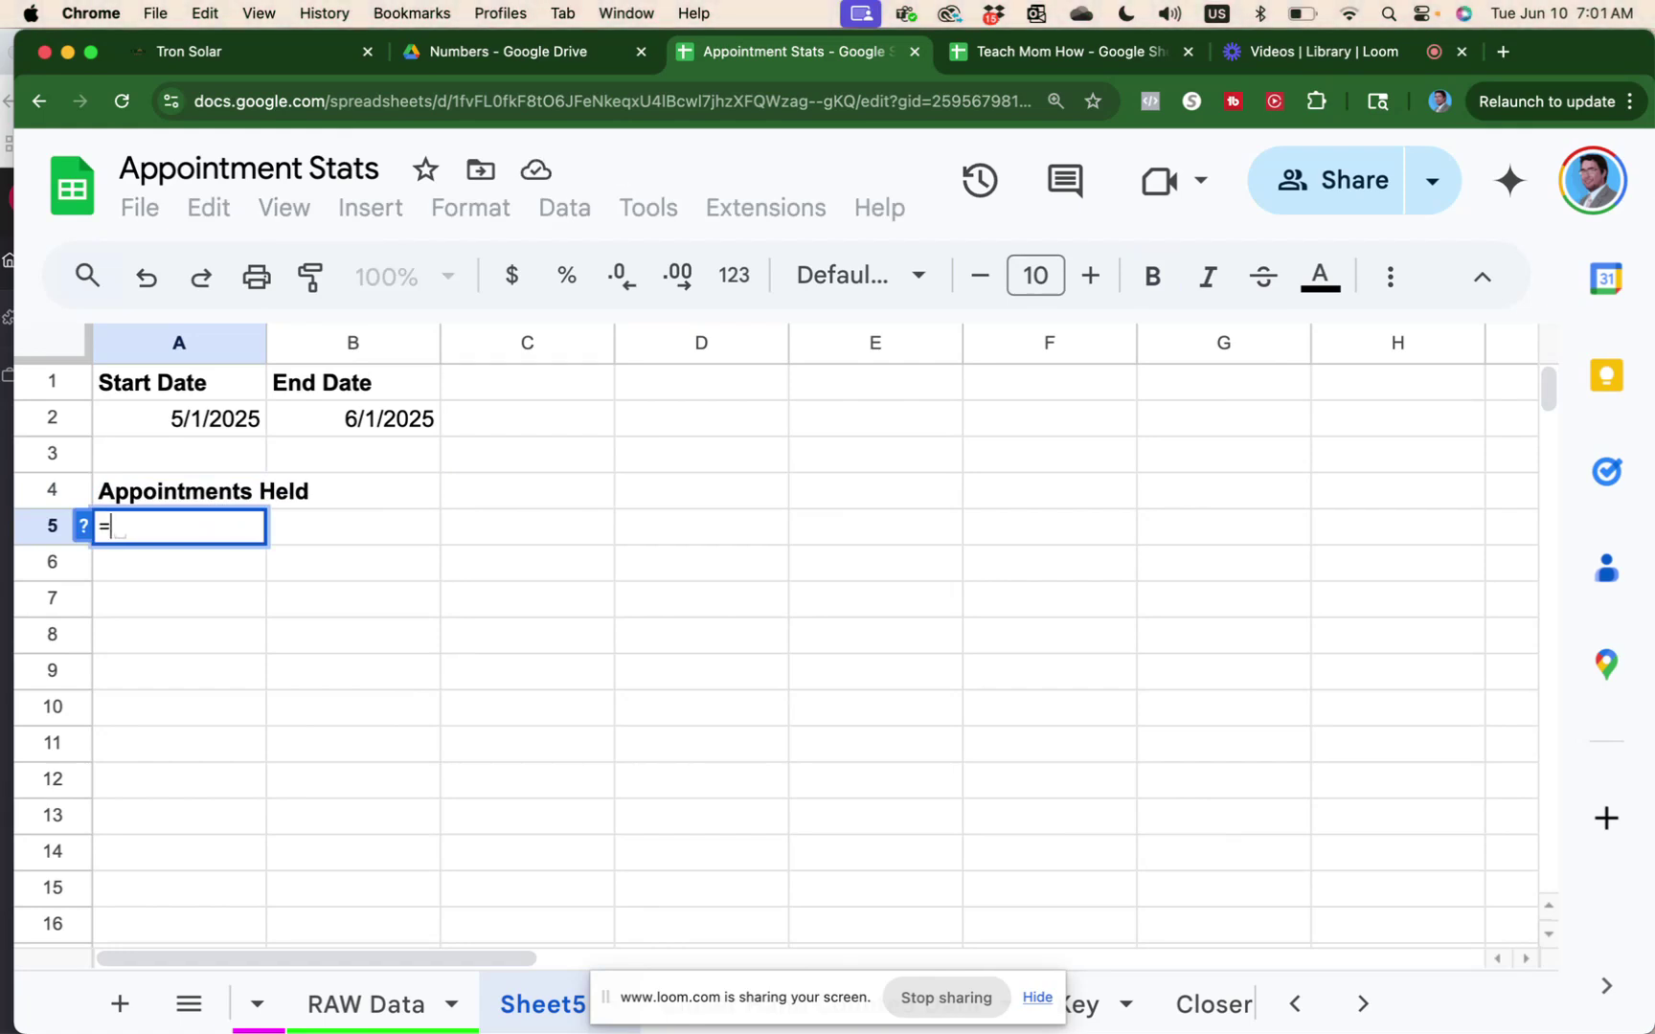
text(COUNT)
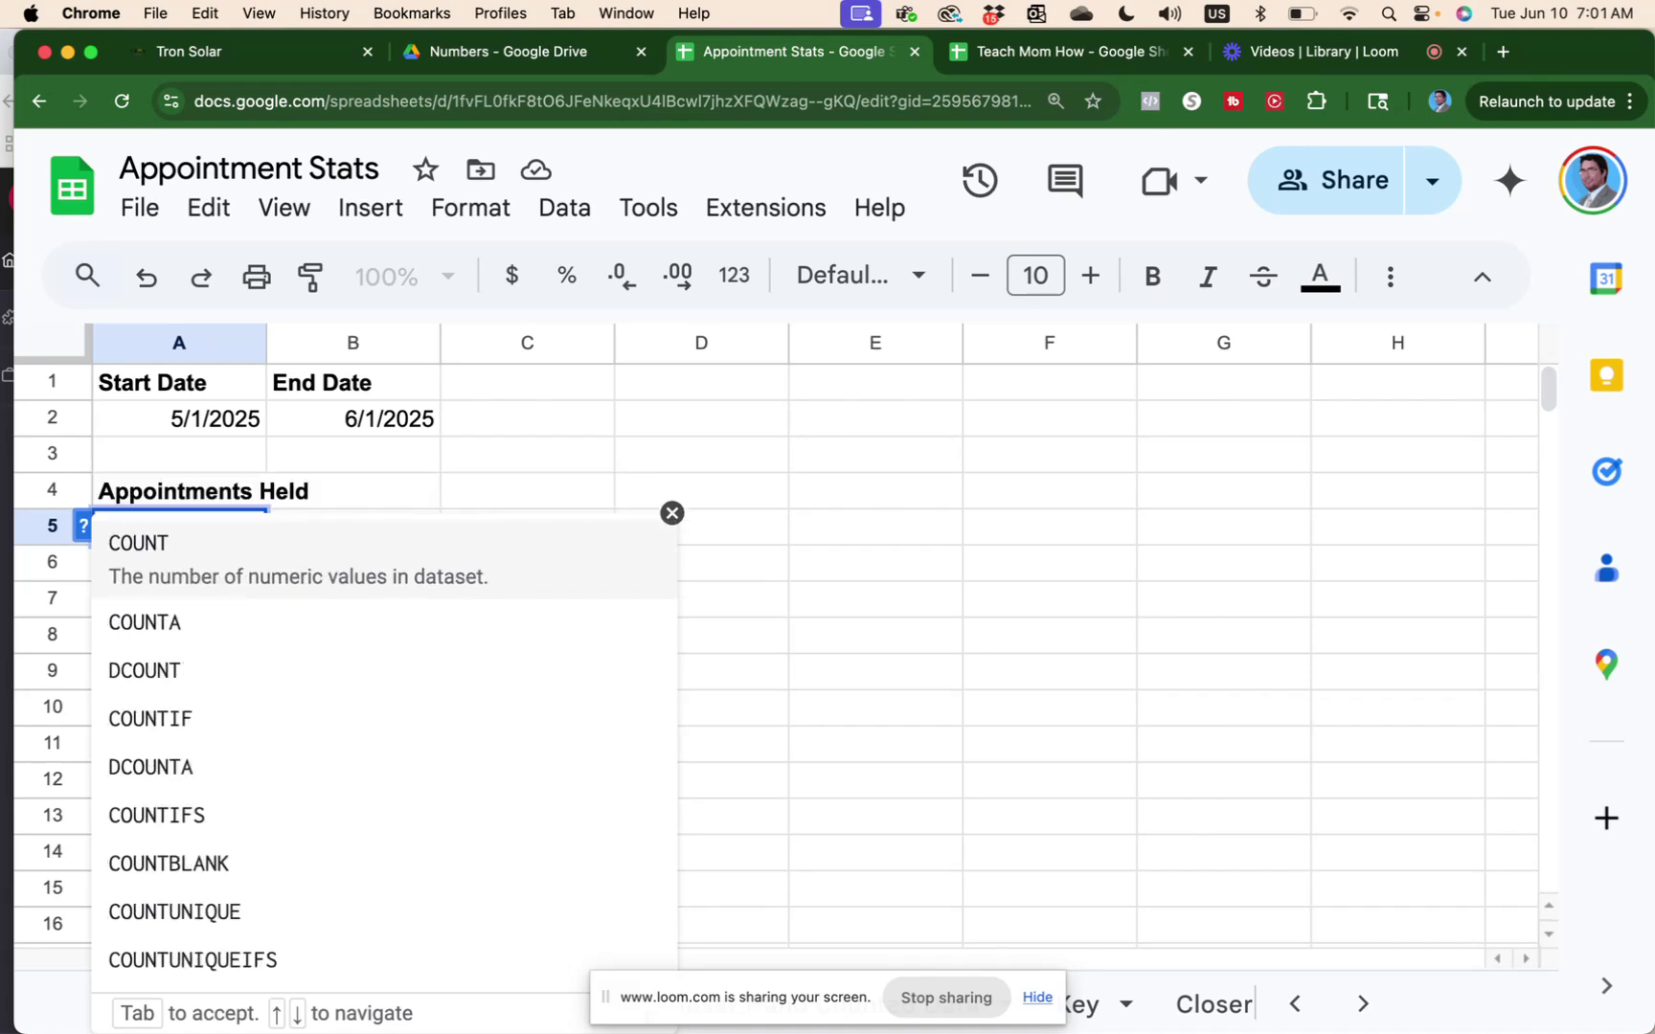
text(ifs()
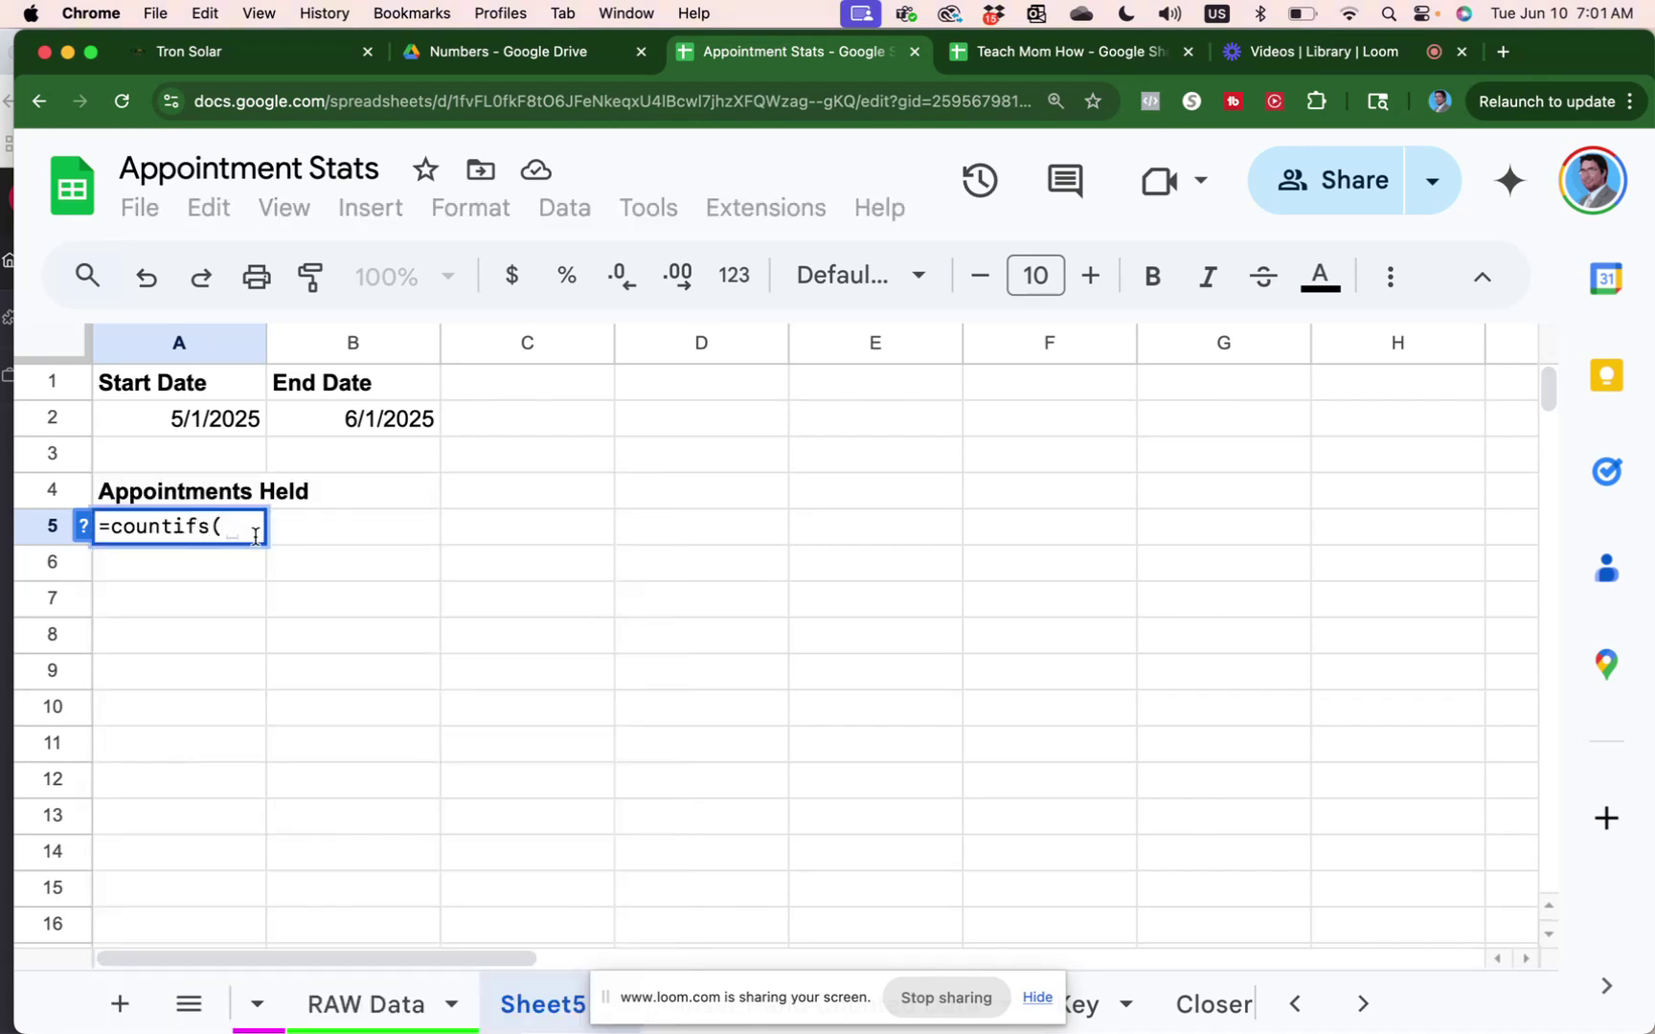
click(367, 1006)
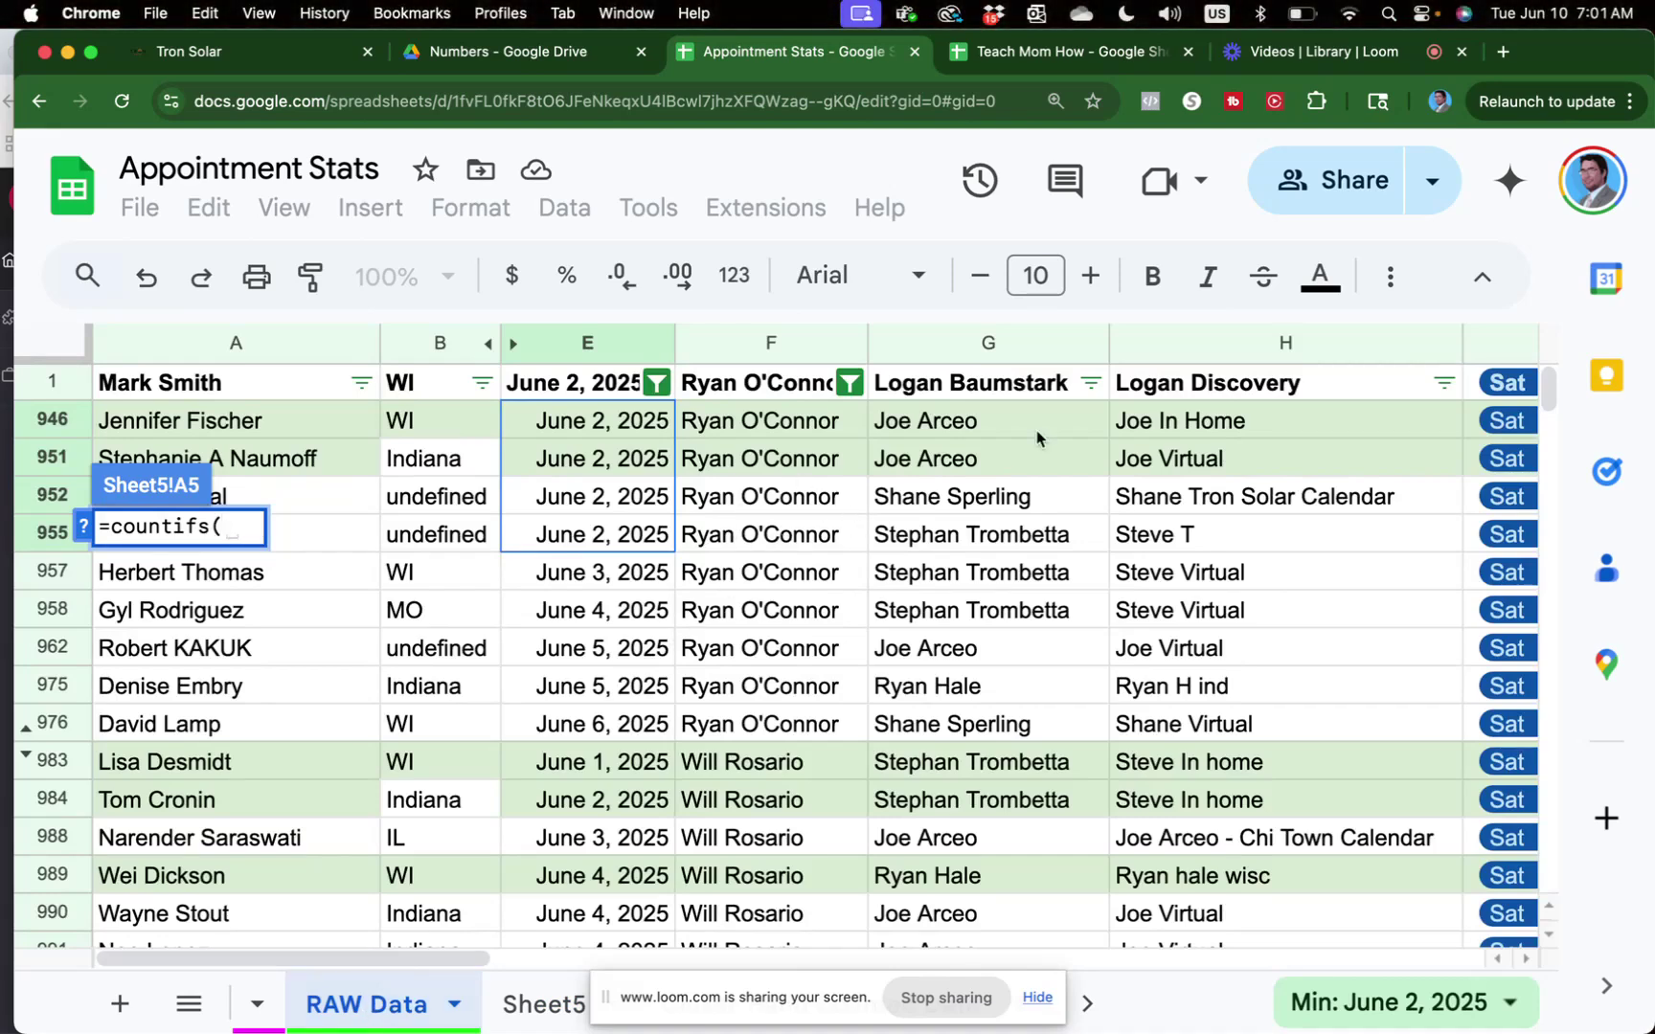
scroll(1082, 440, right, 5)
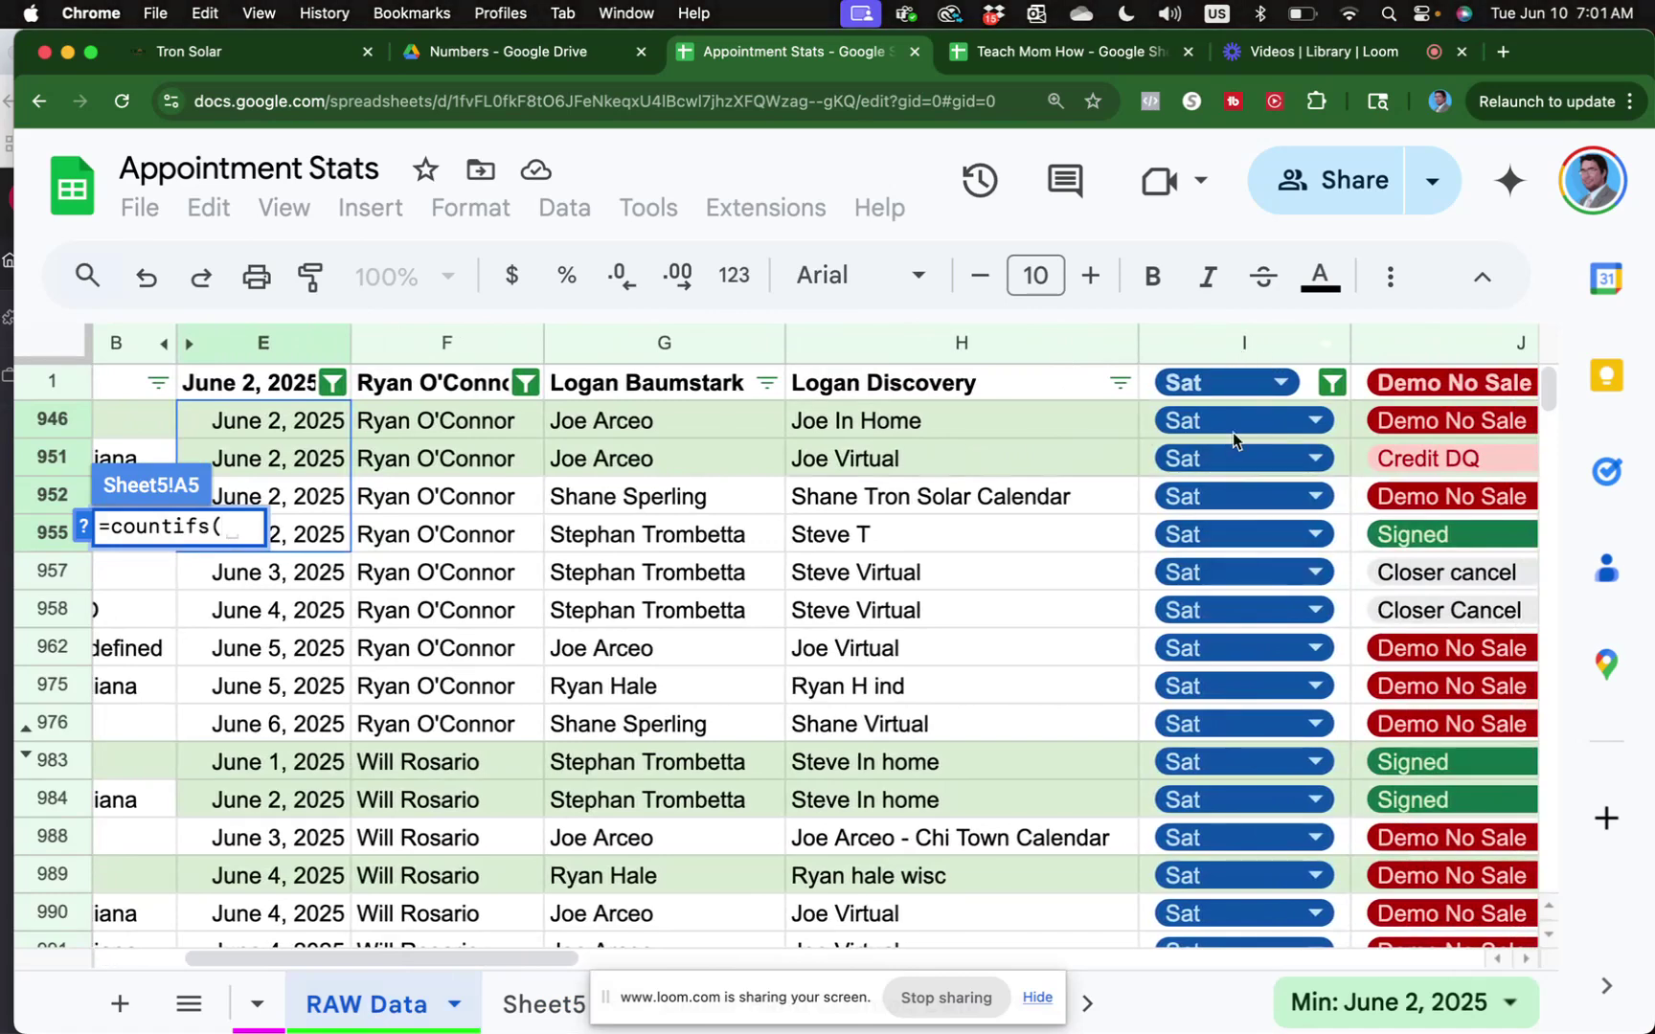
click(1227, 347)
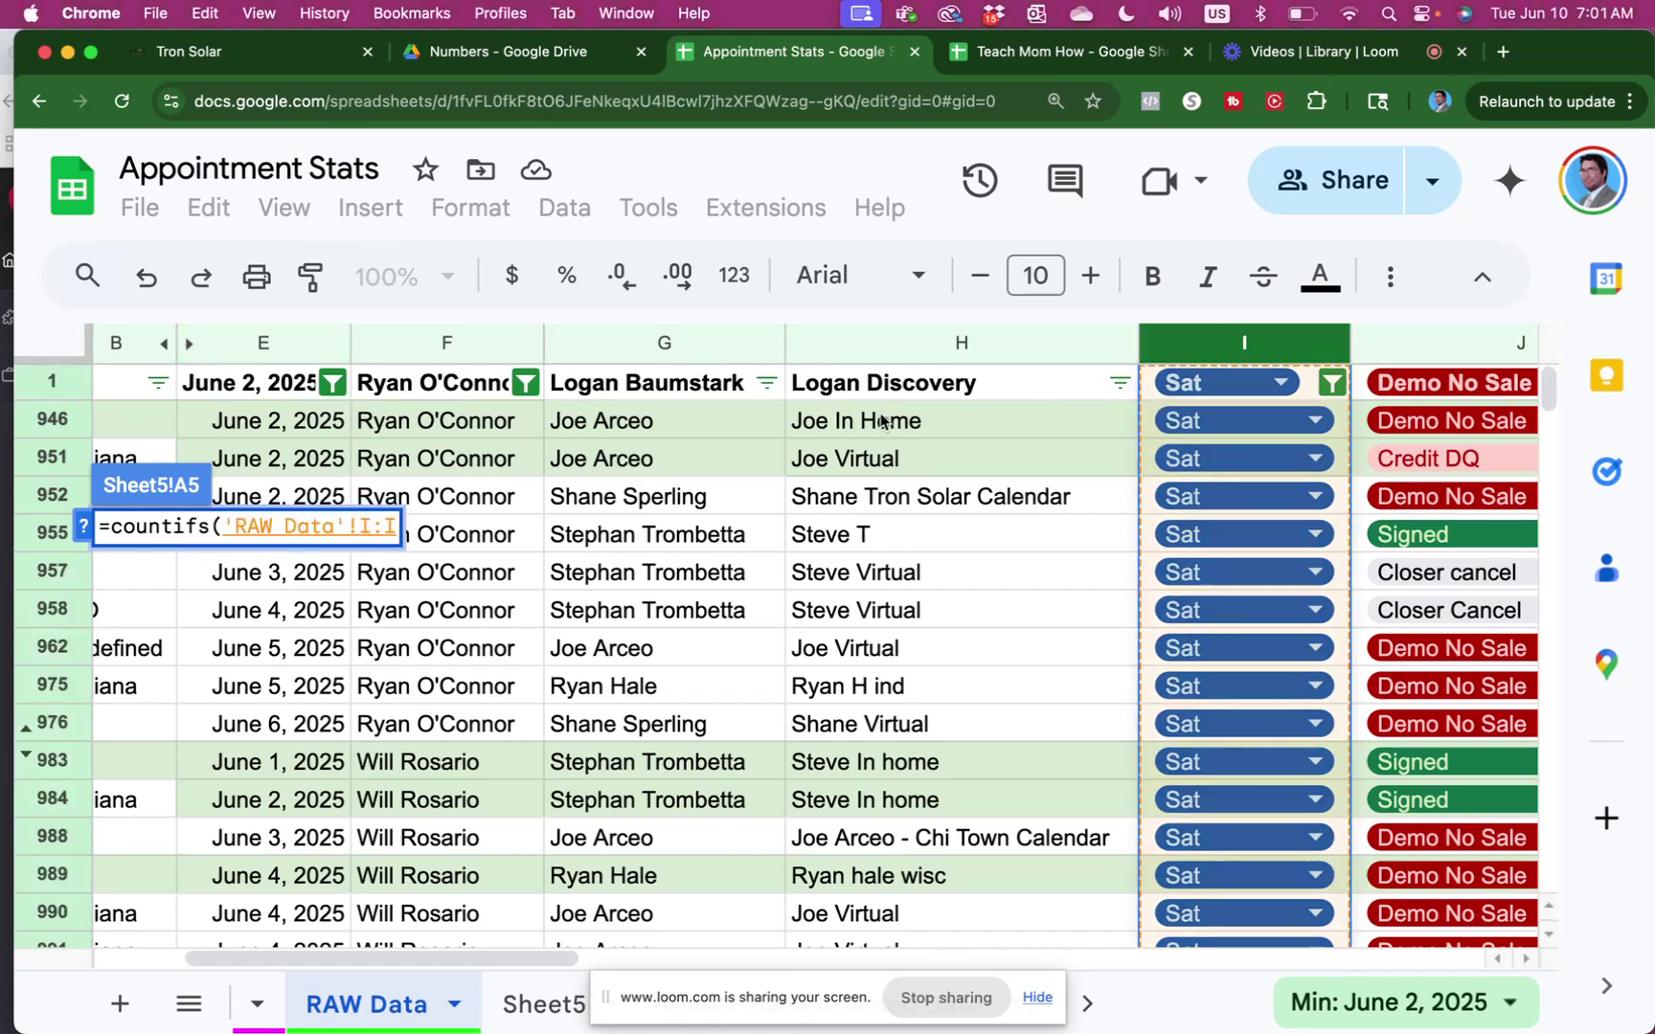
text(,)
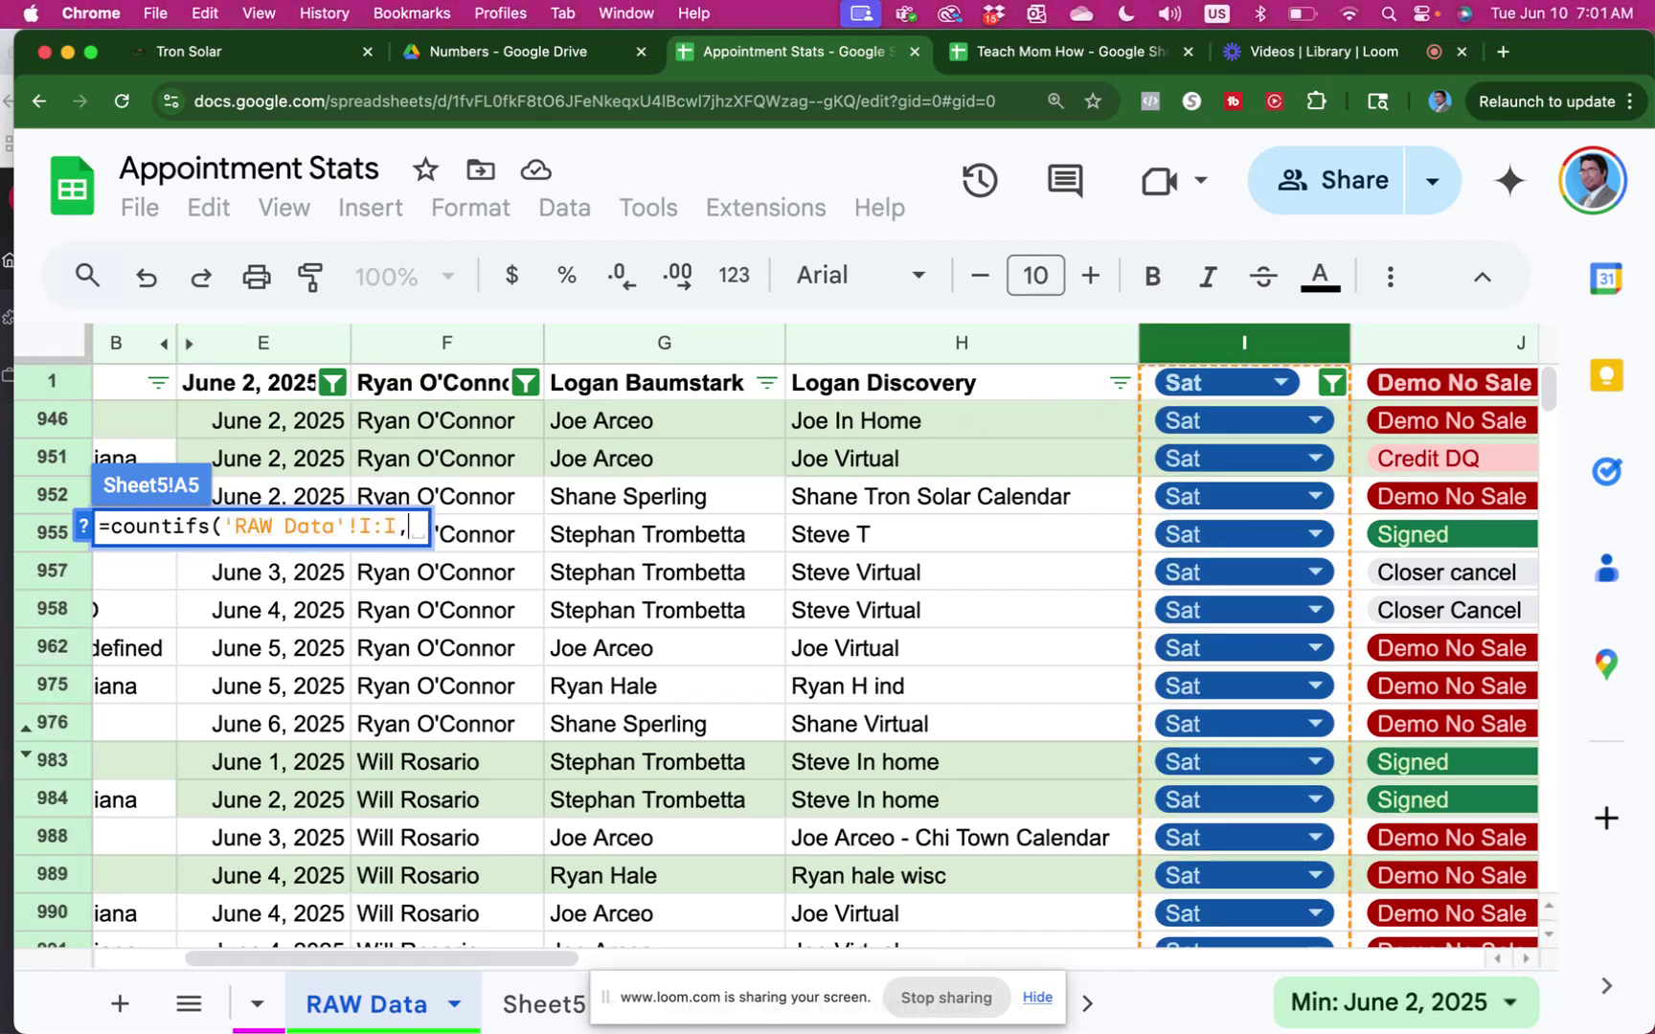
text(")
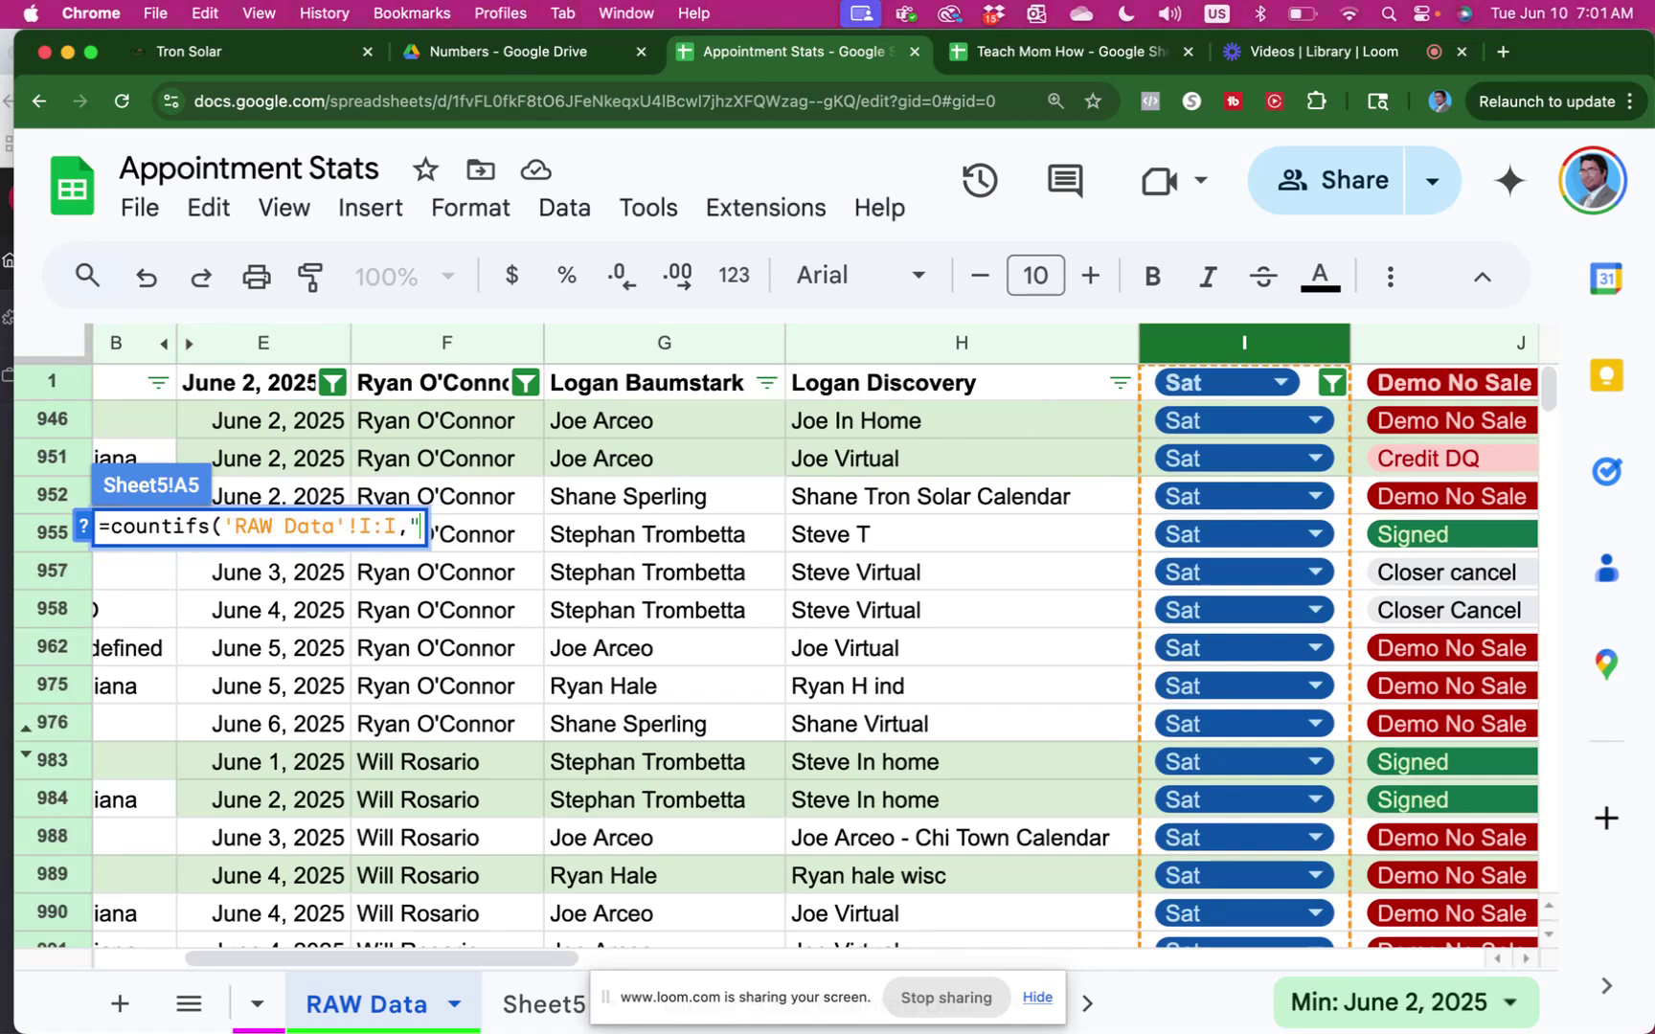
text(sat)
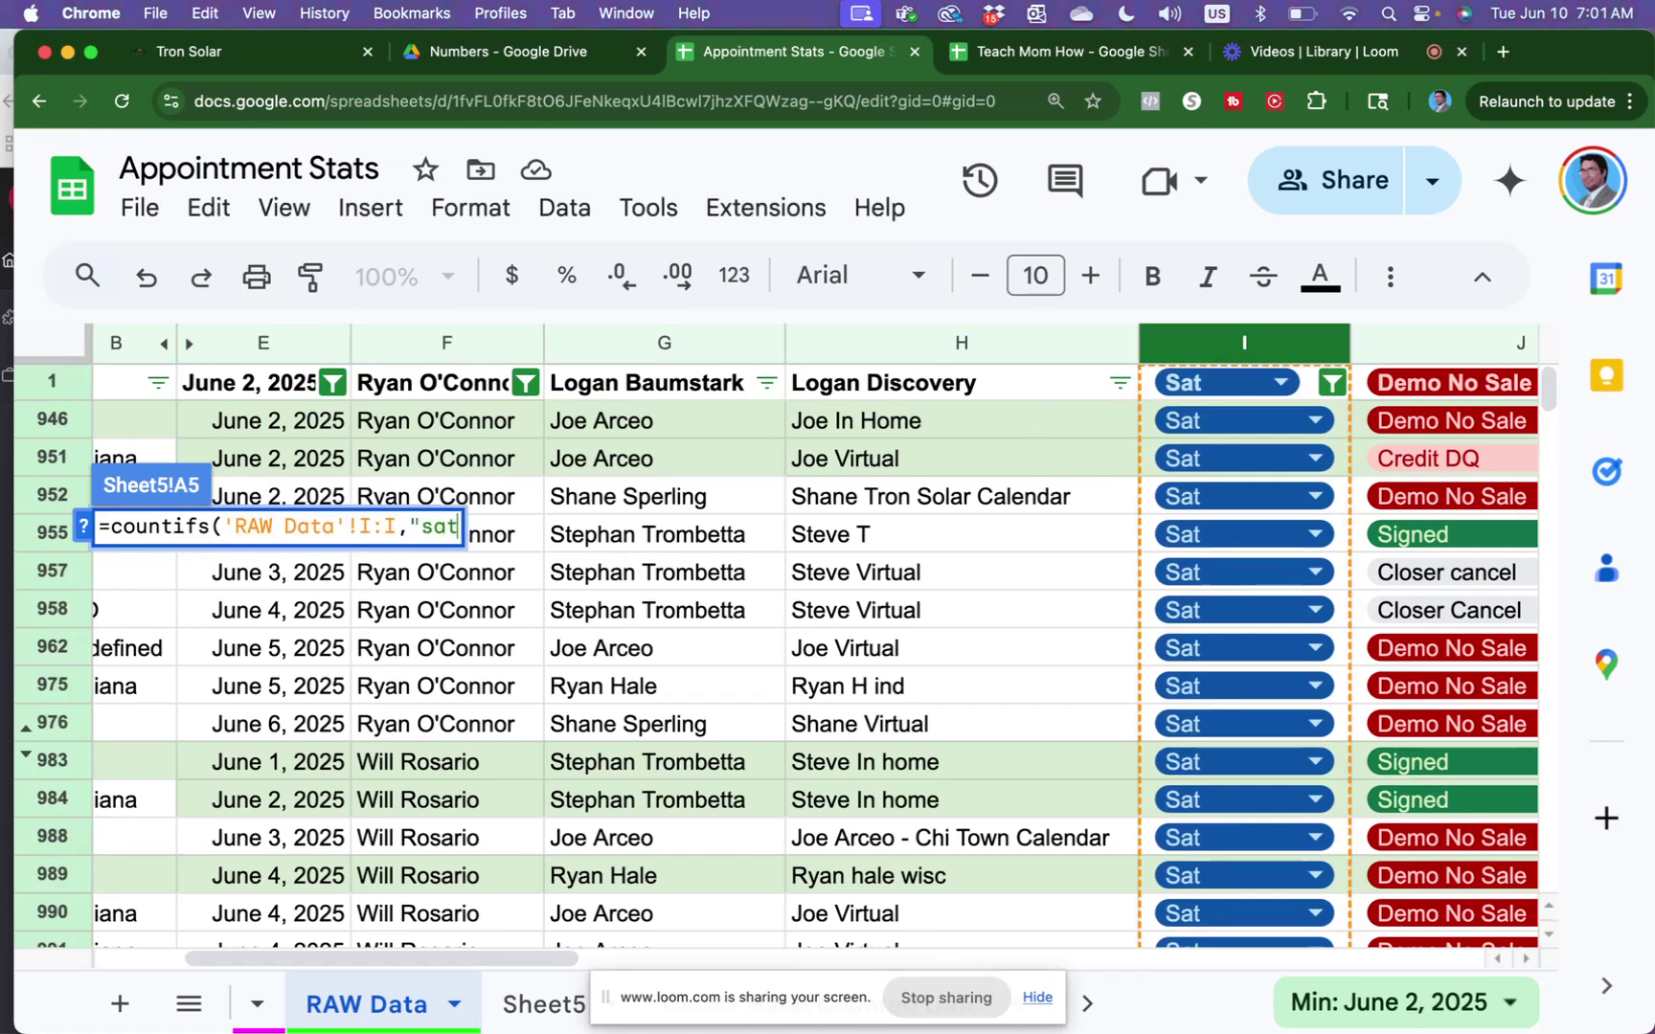
text(")
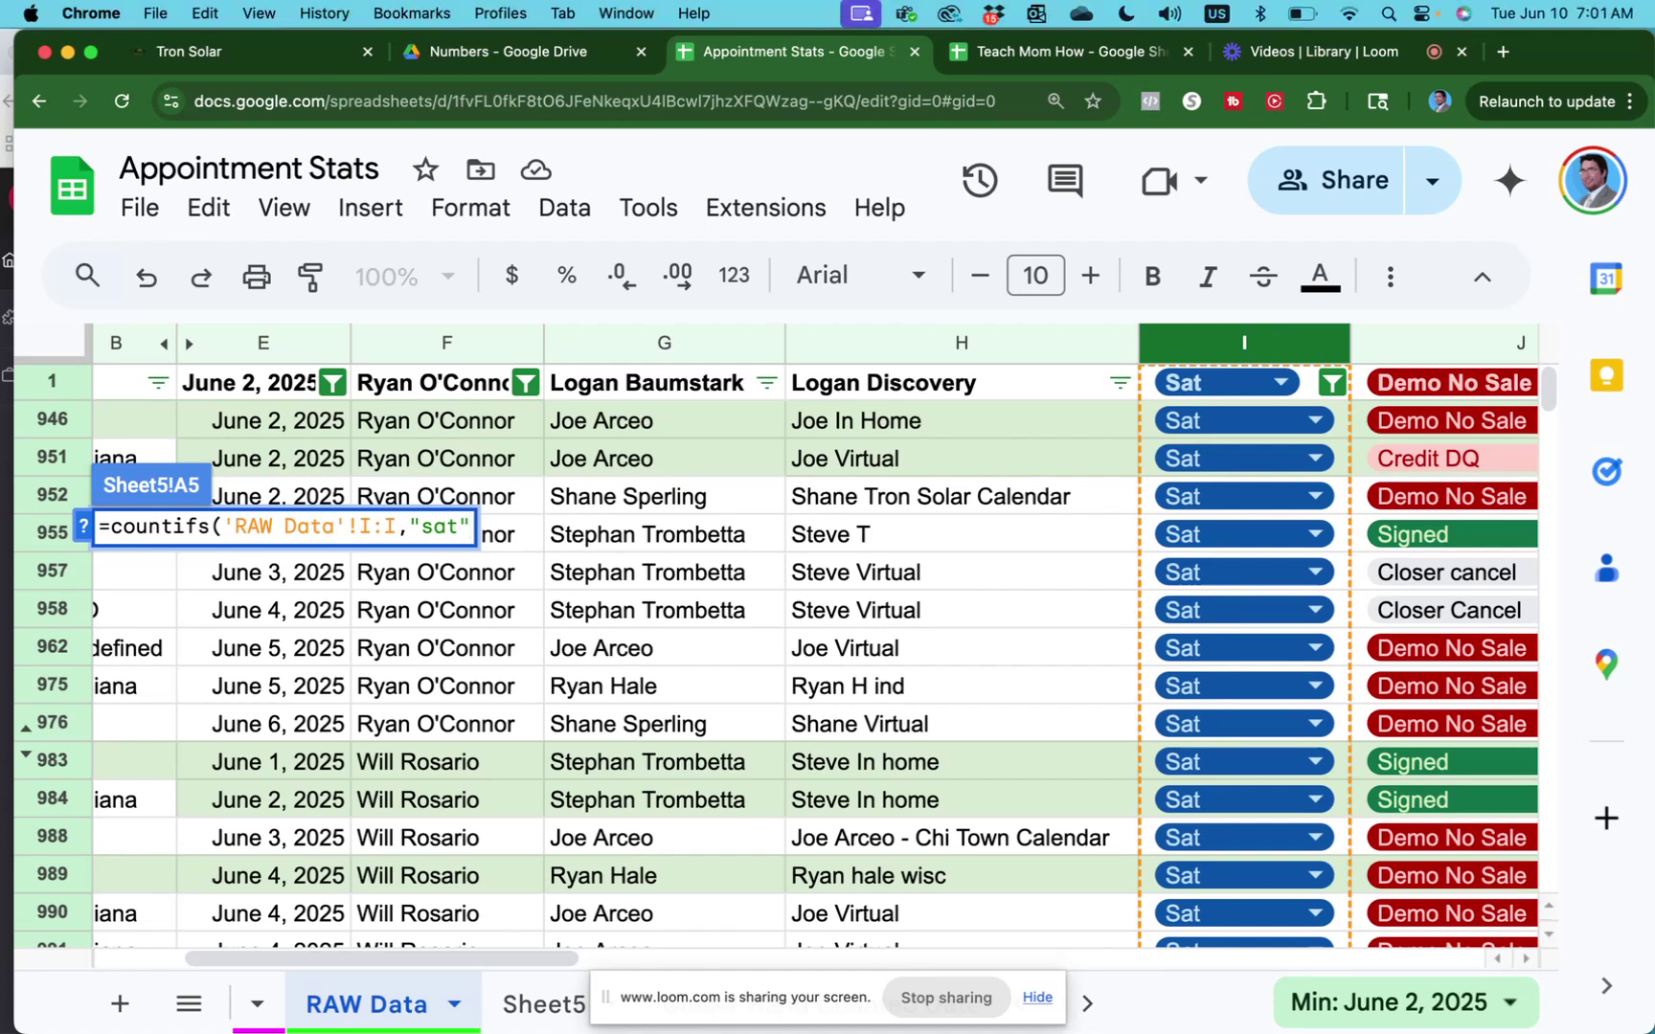
key(Return)
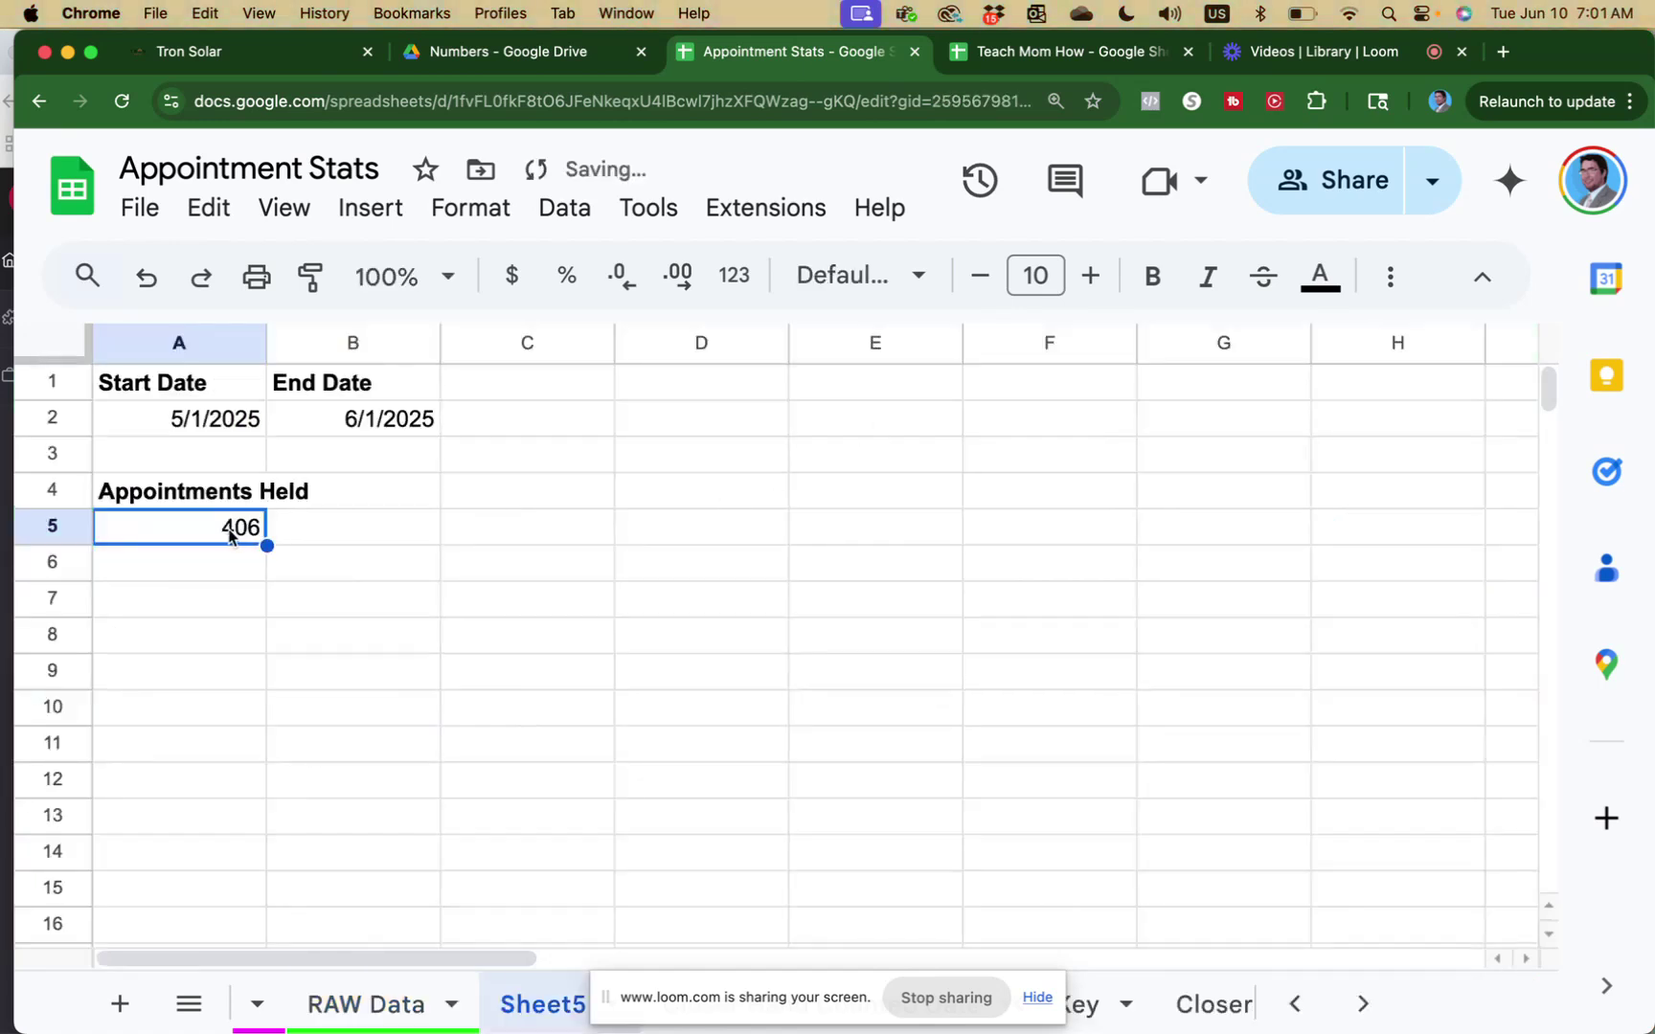
double_click(263, 345)
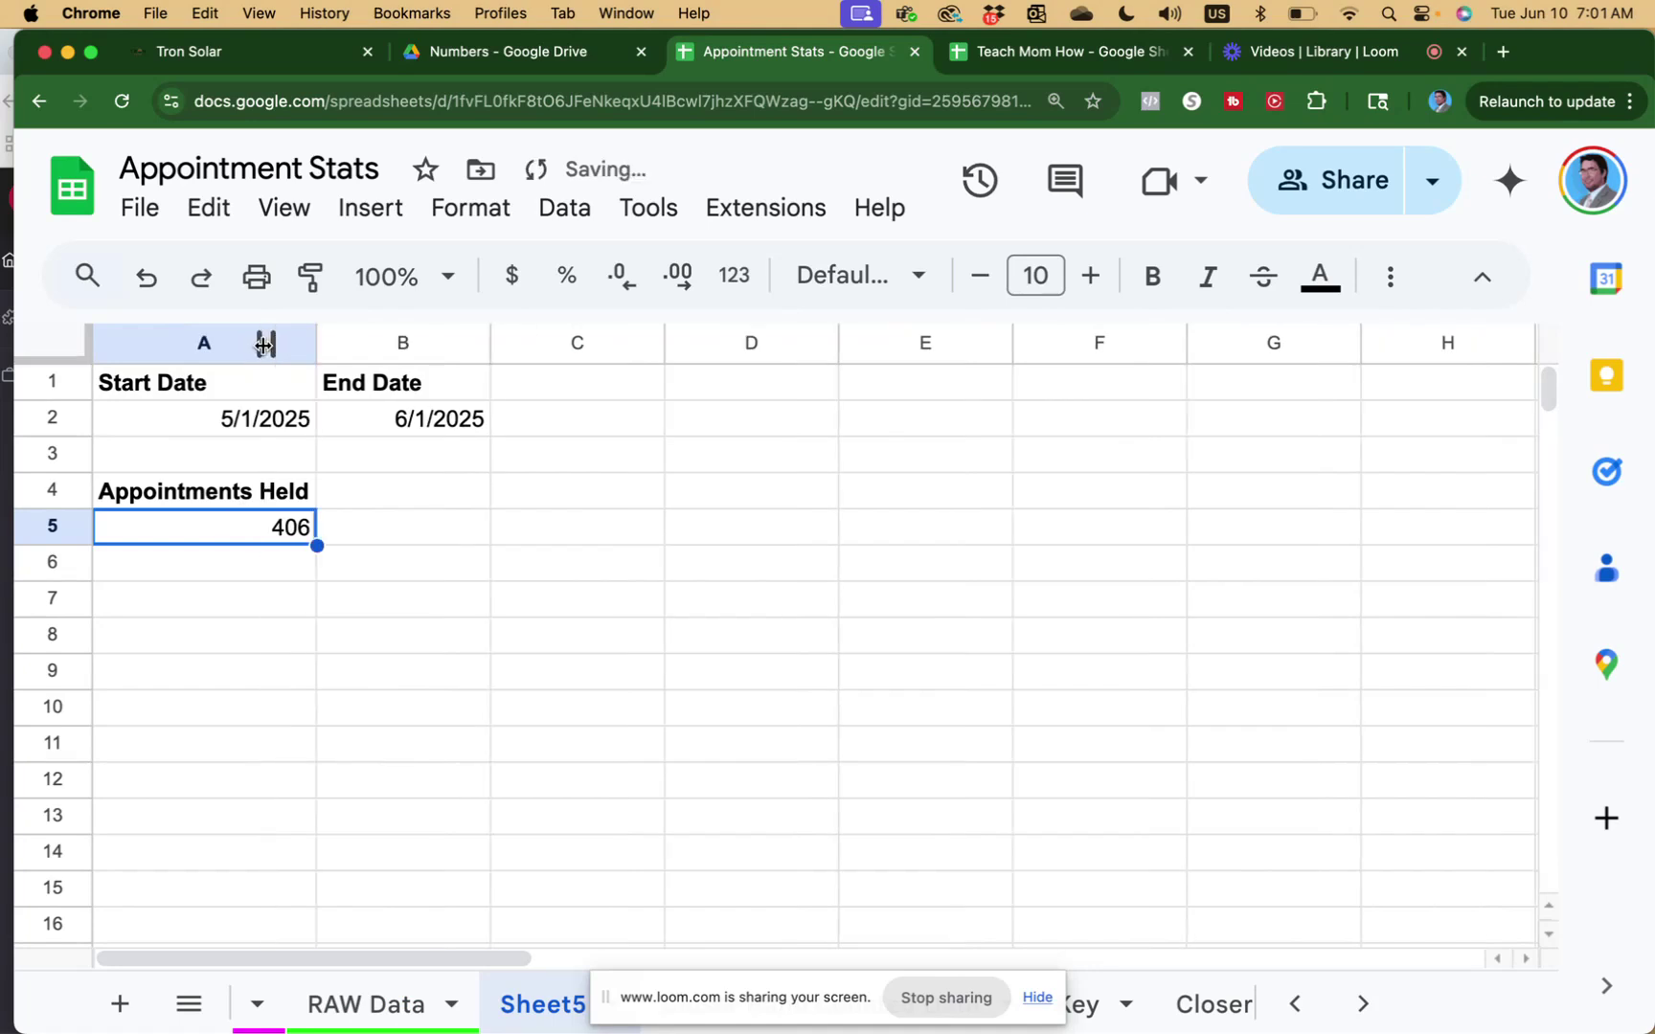
Step: Reopen the formula in A5 and append column E of the RAW Data sheet ('RAW Data'!E:E) as the second criteria range
double_click(292, 536)
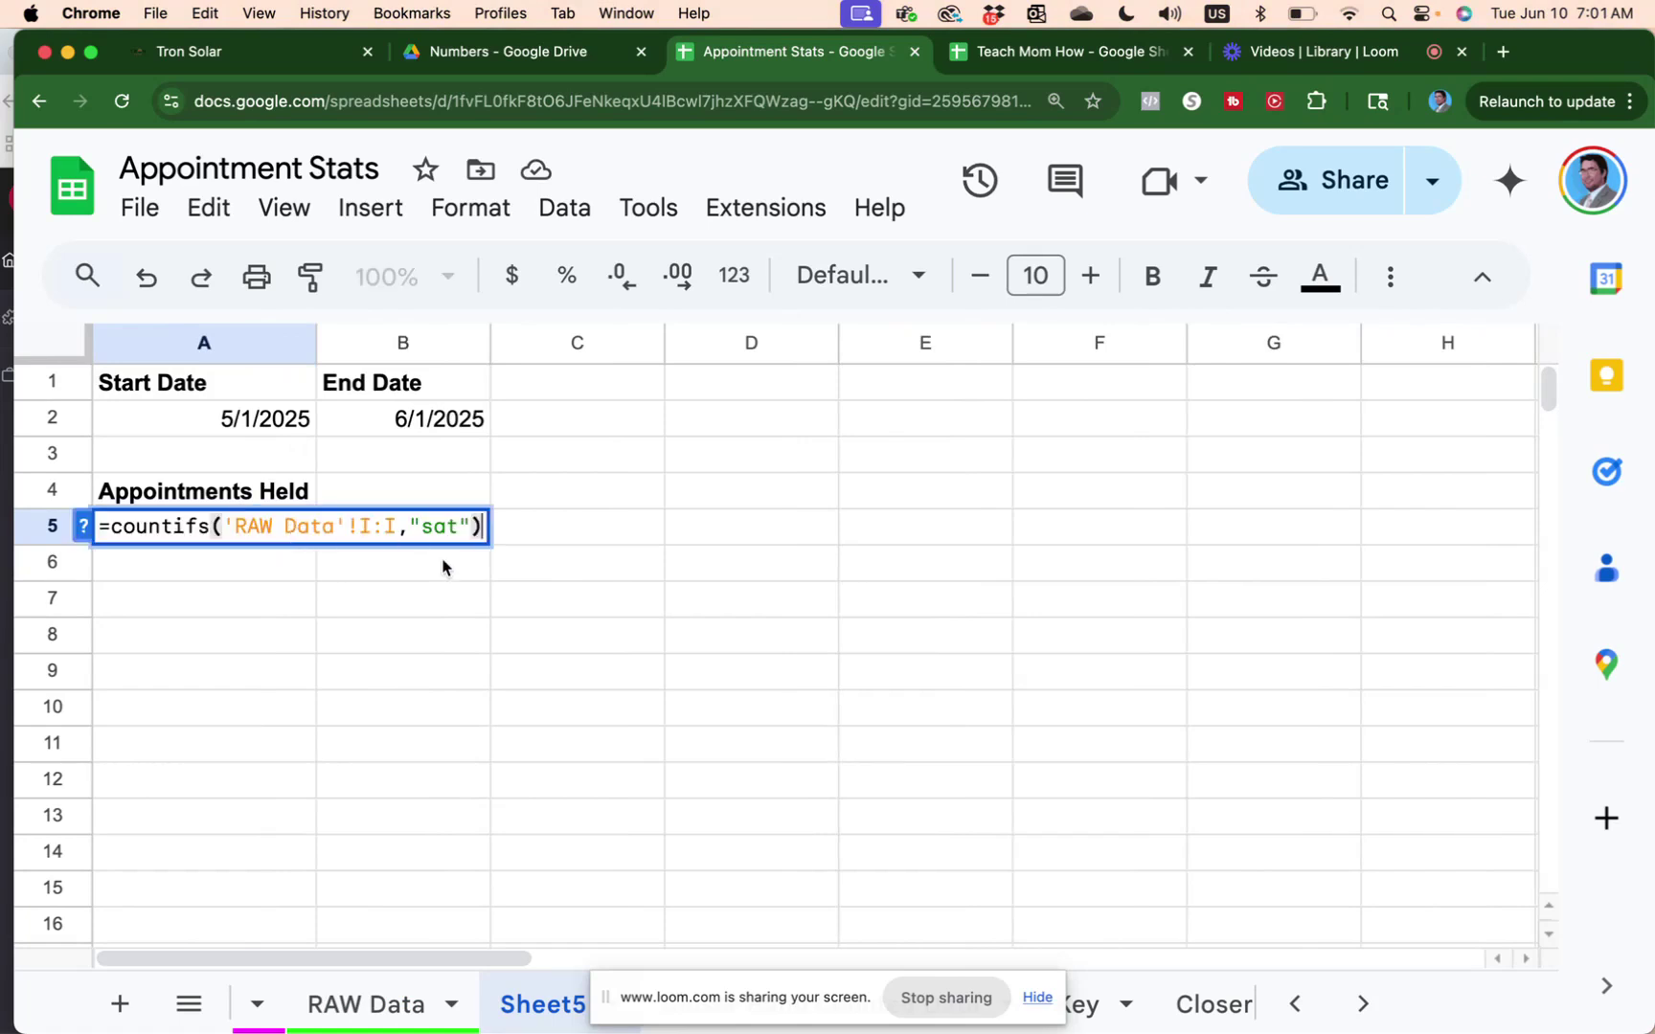
key(BackSpace)
text(,)
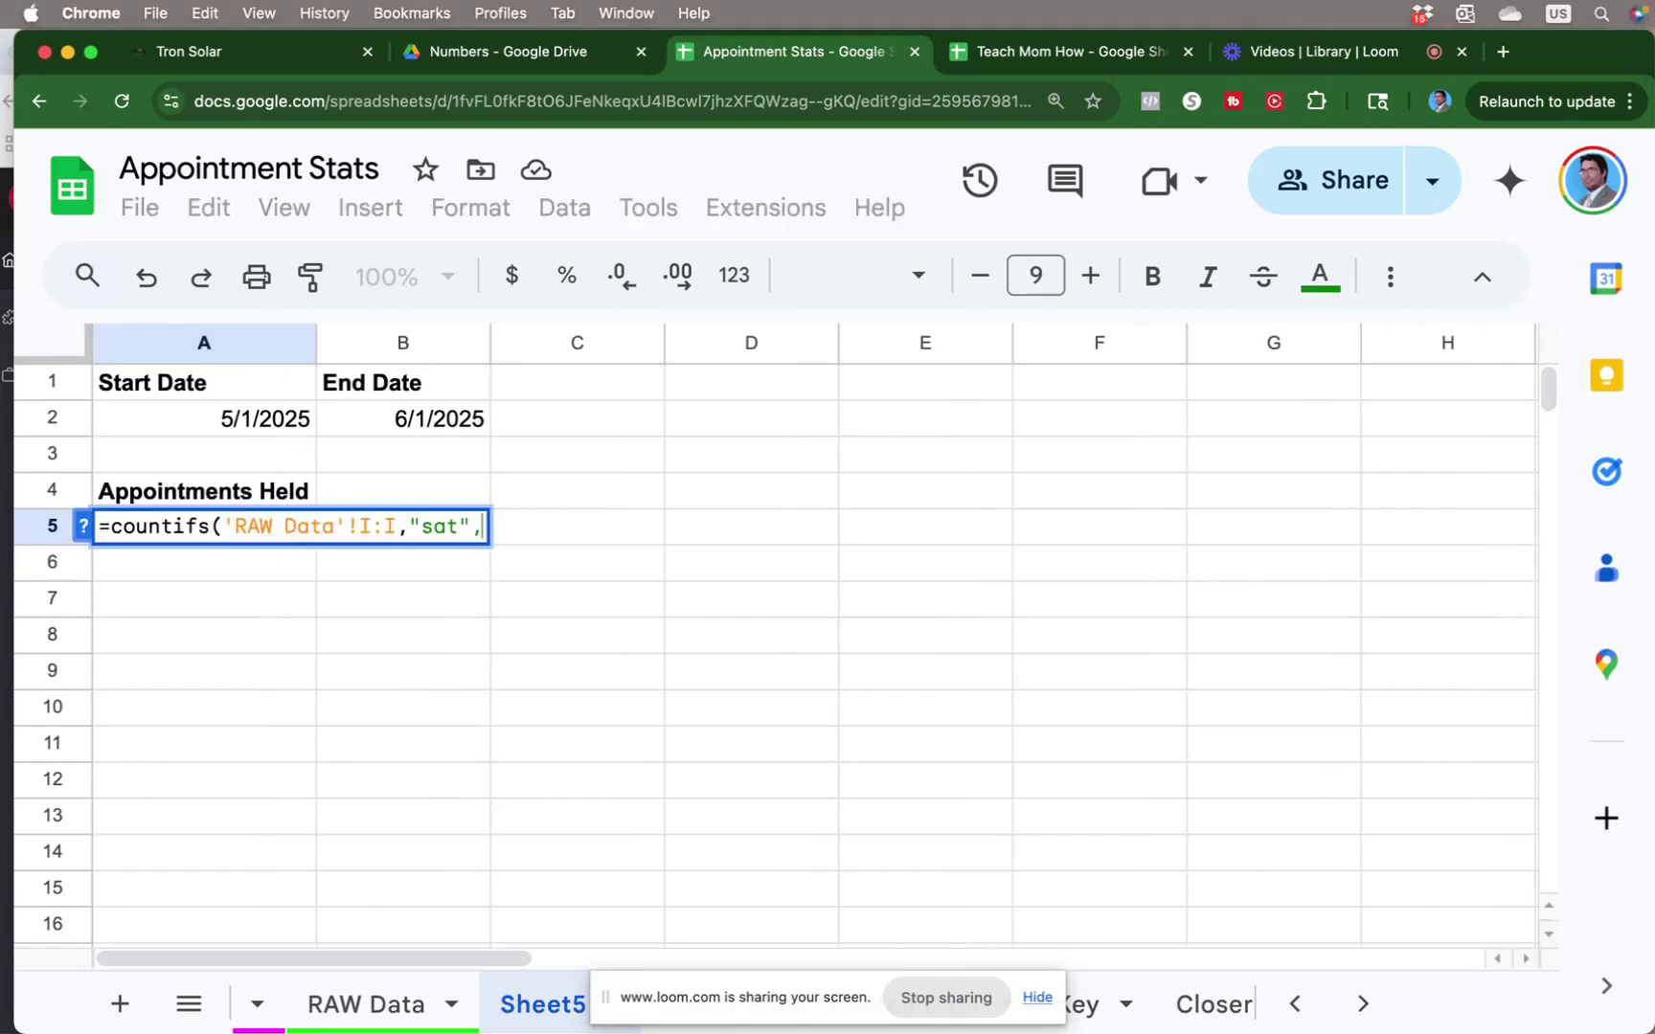
click(379, 1001)
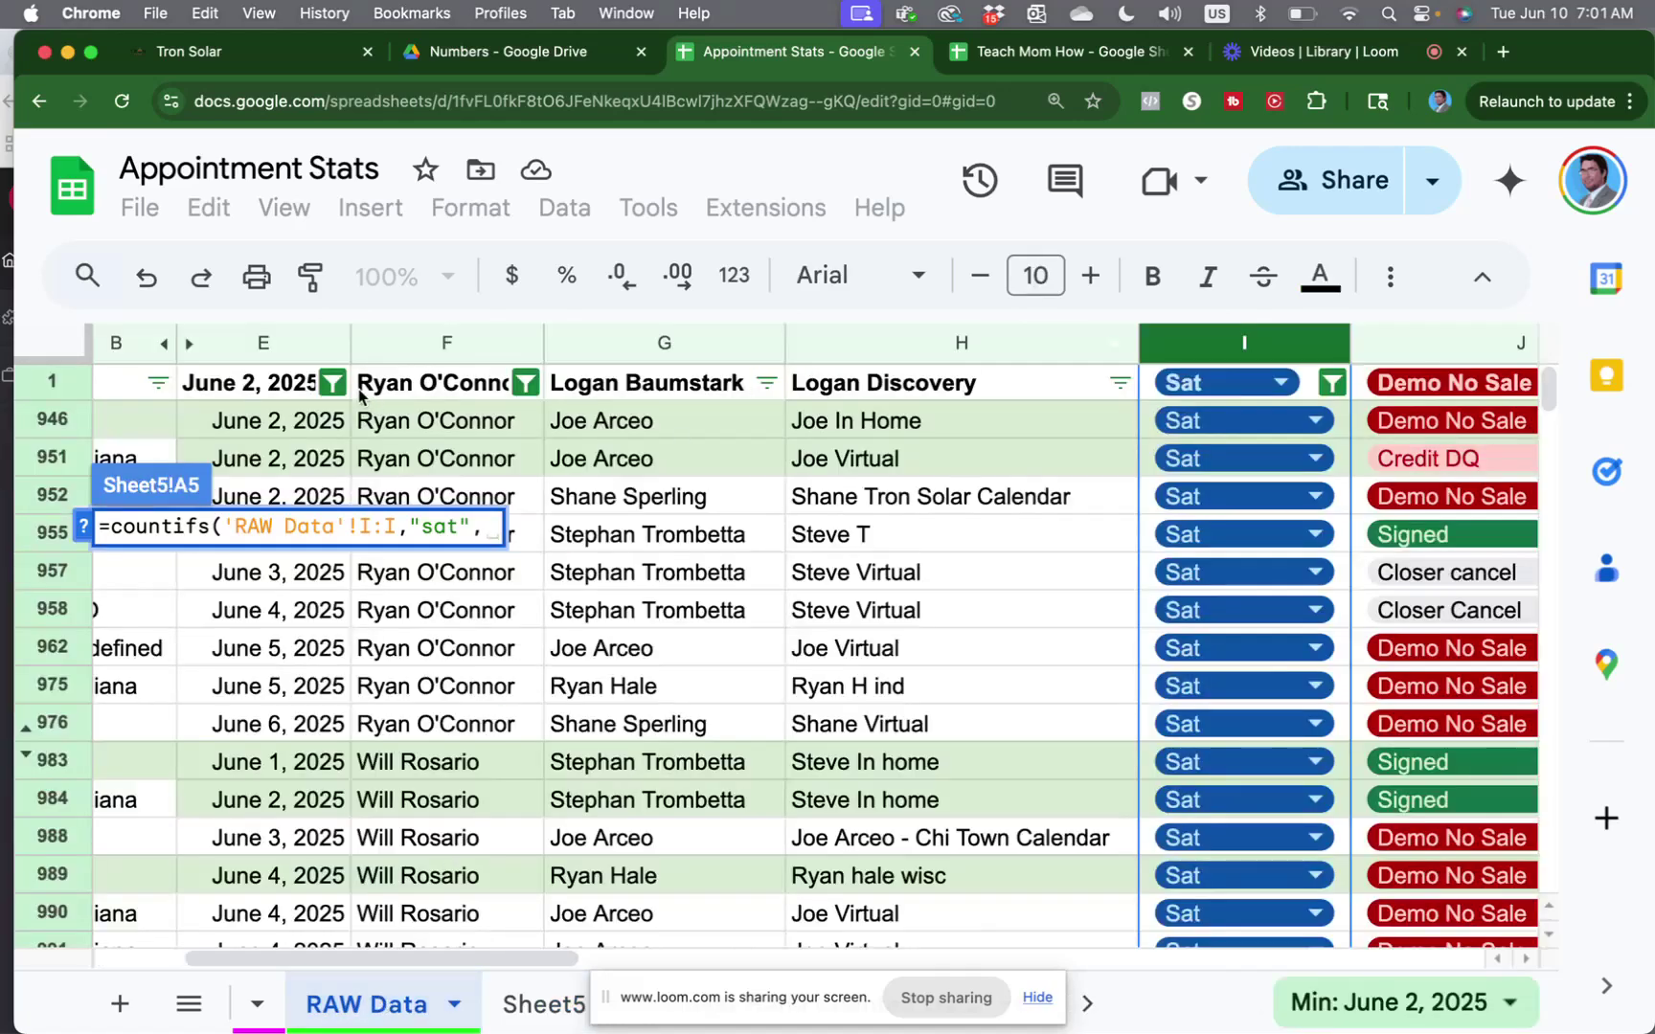
click(270, 343)
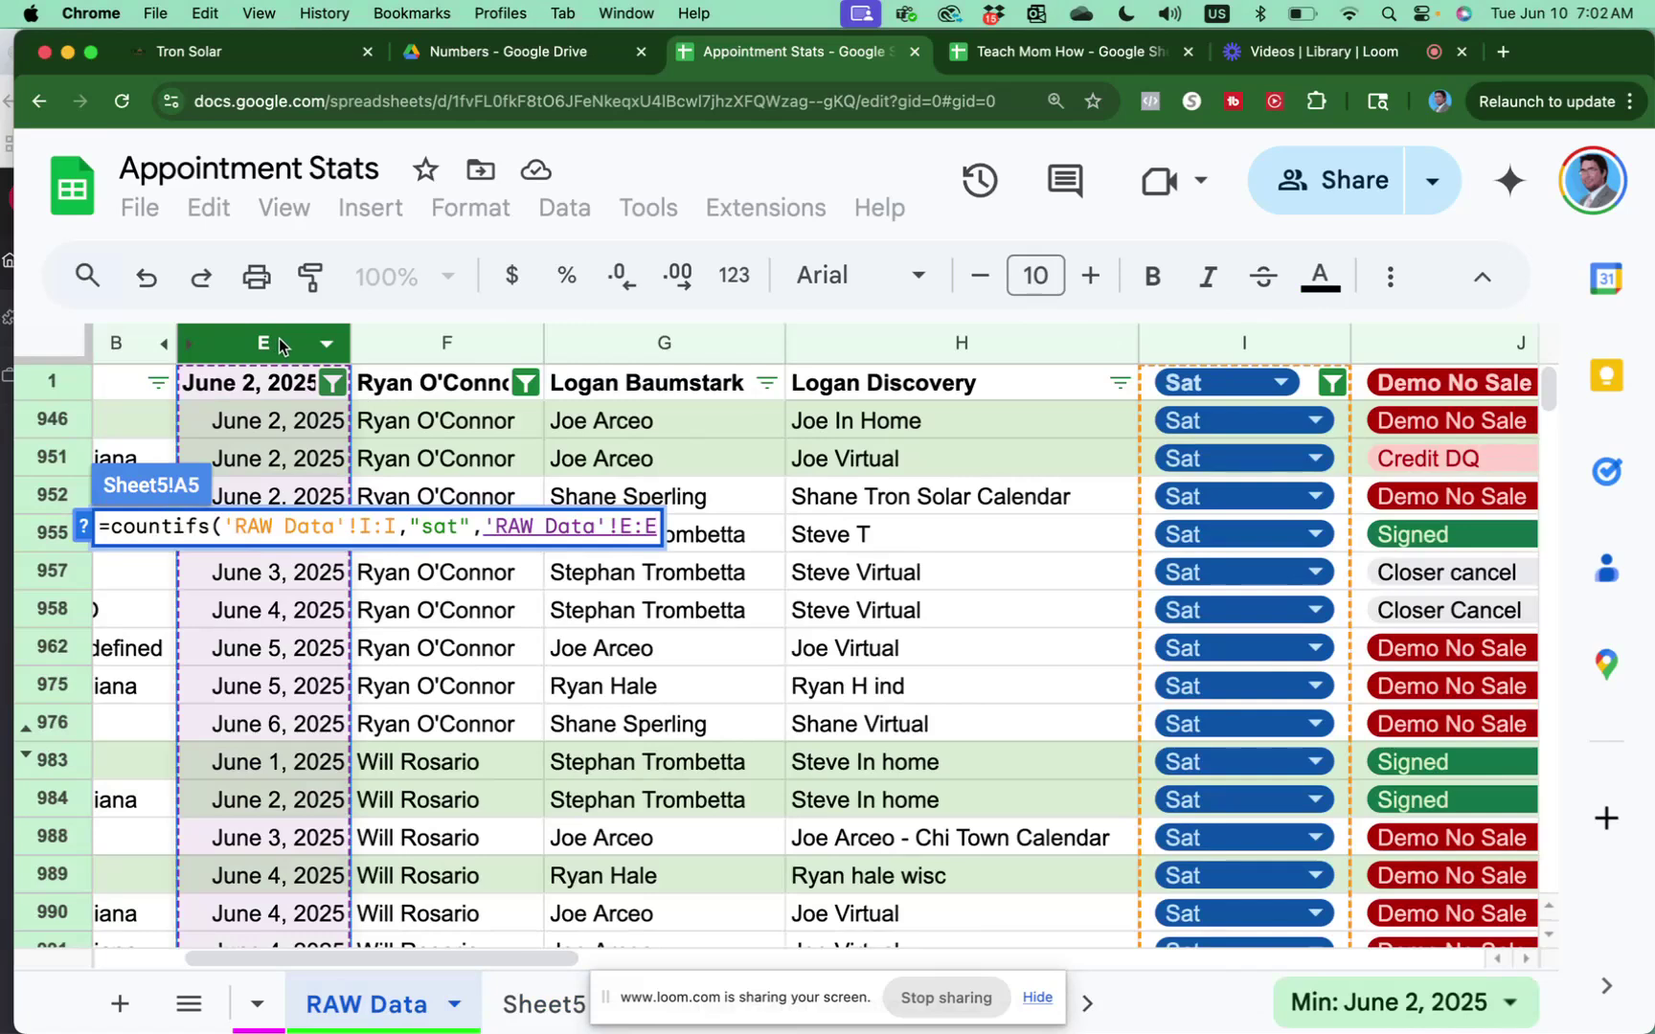
text(,)
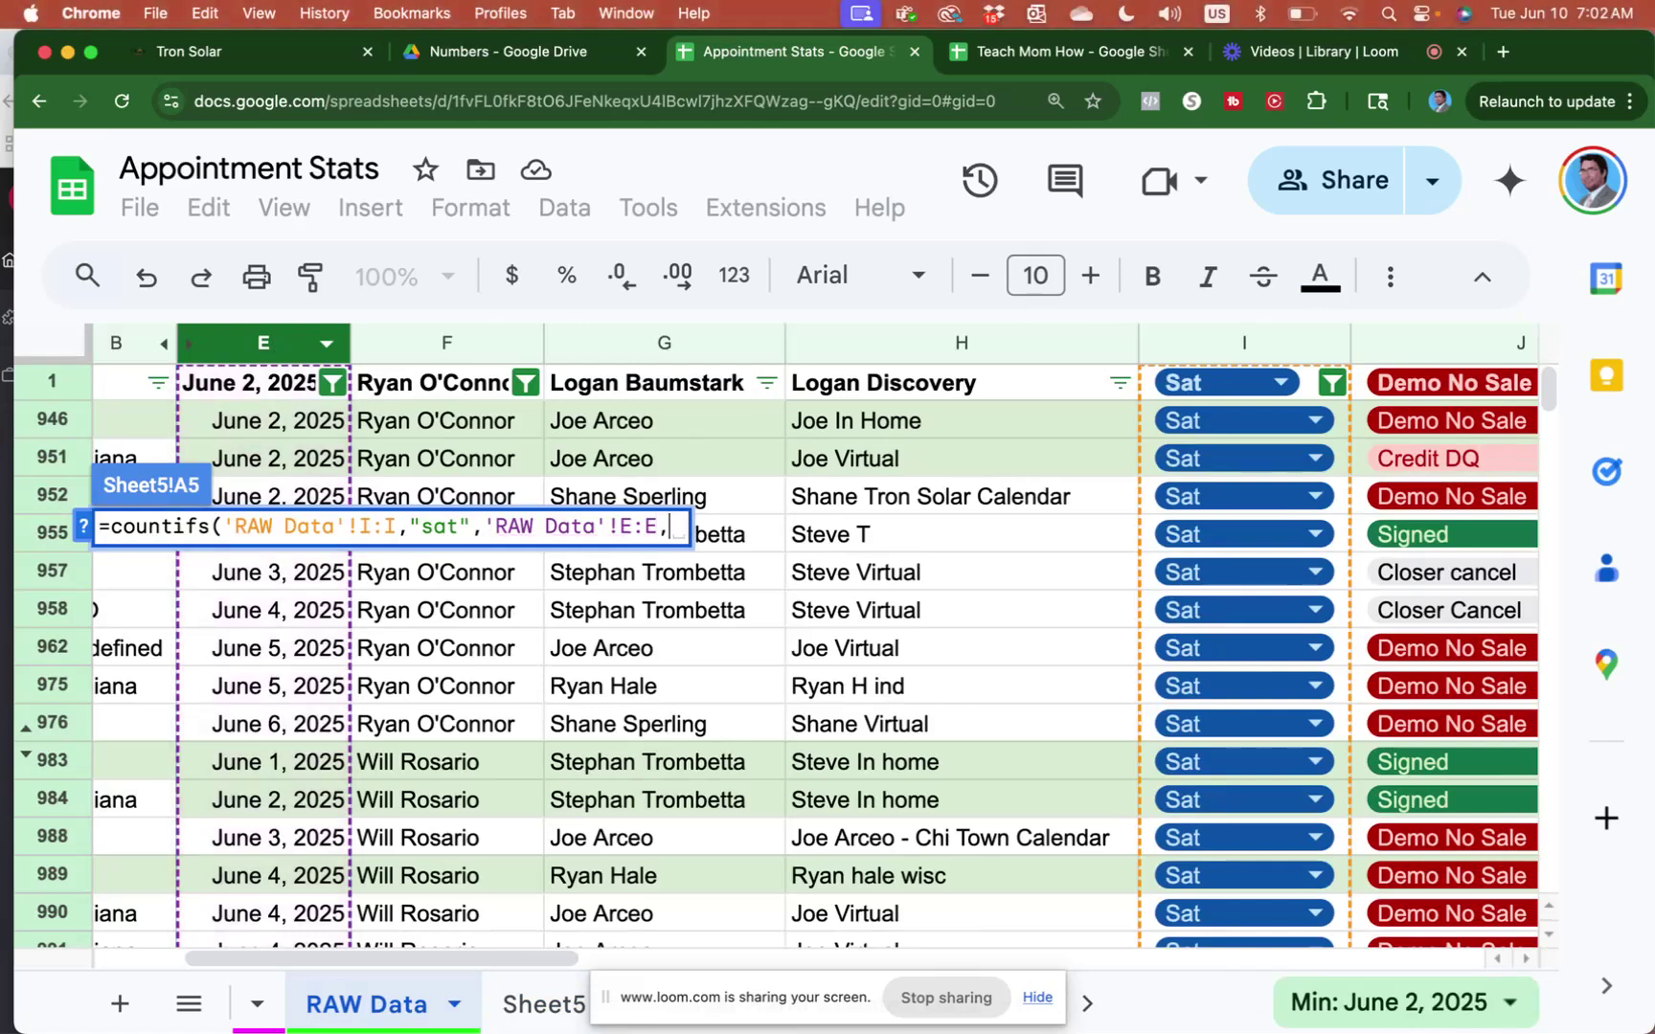
Step: Set the date criterion in the A5 formula to ">="&A2, referencing the start date on Sheet5
text(")
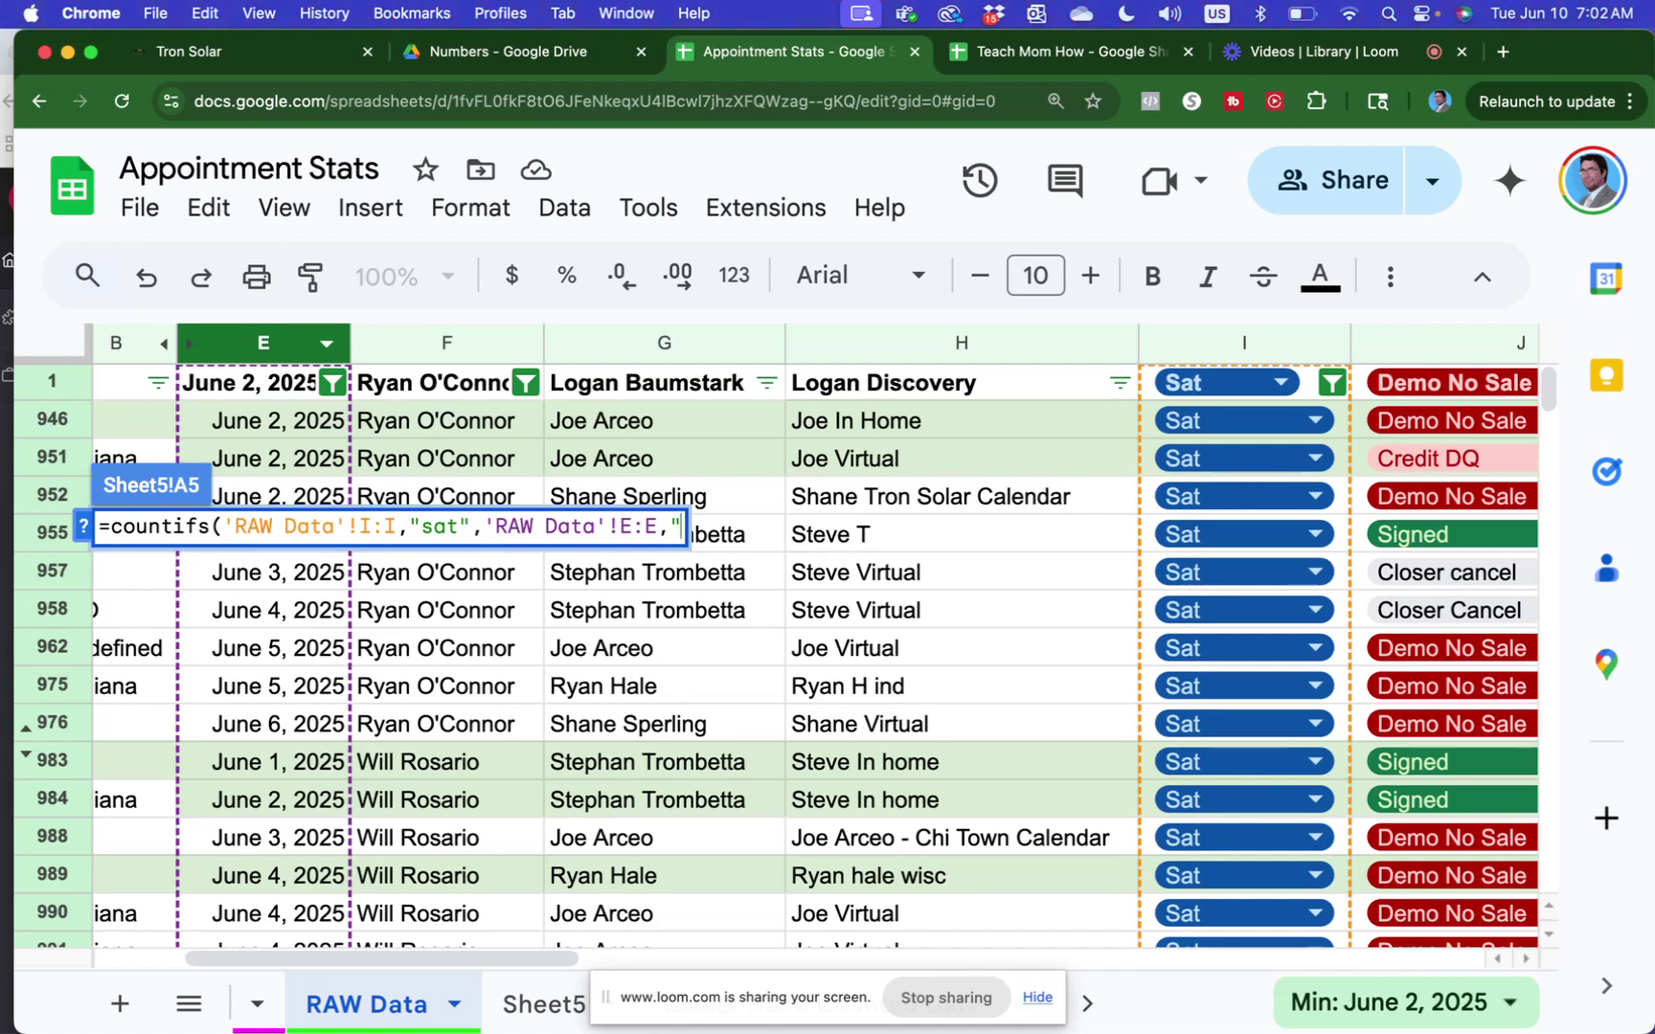
text(>)
text(")
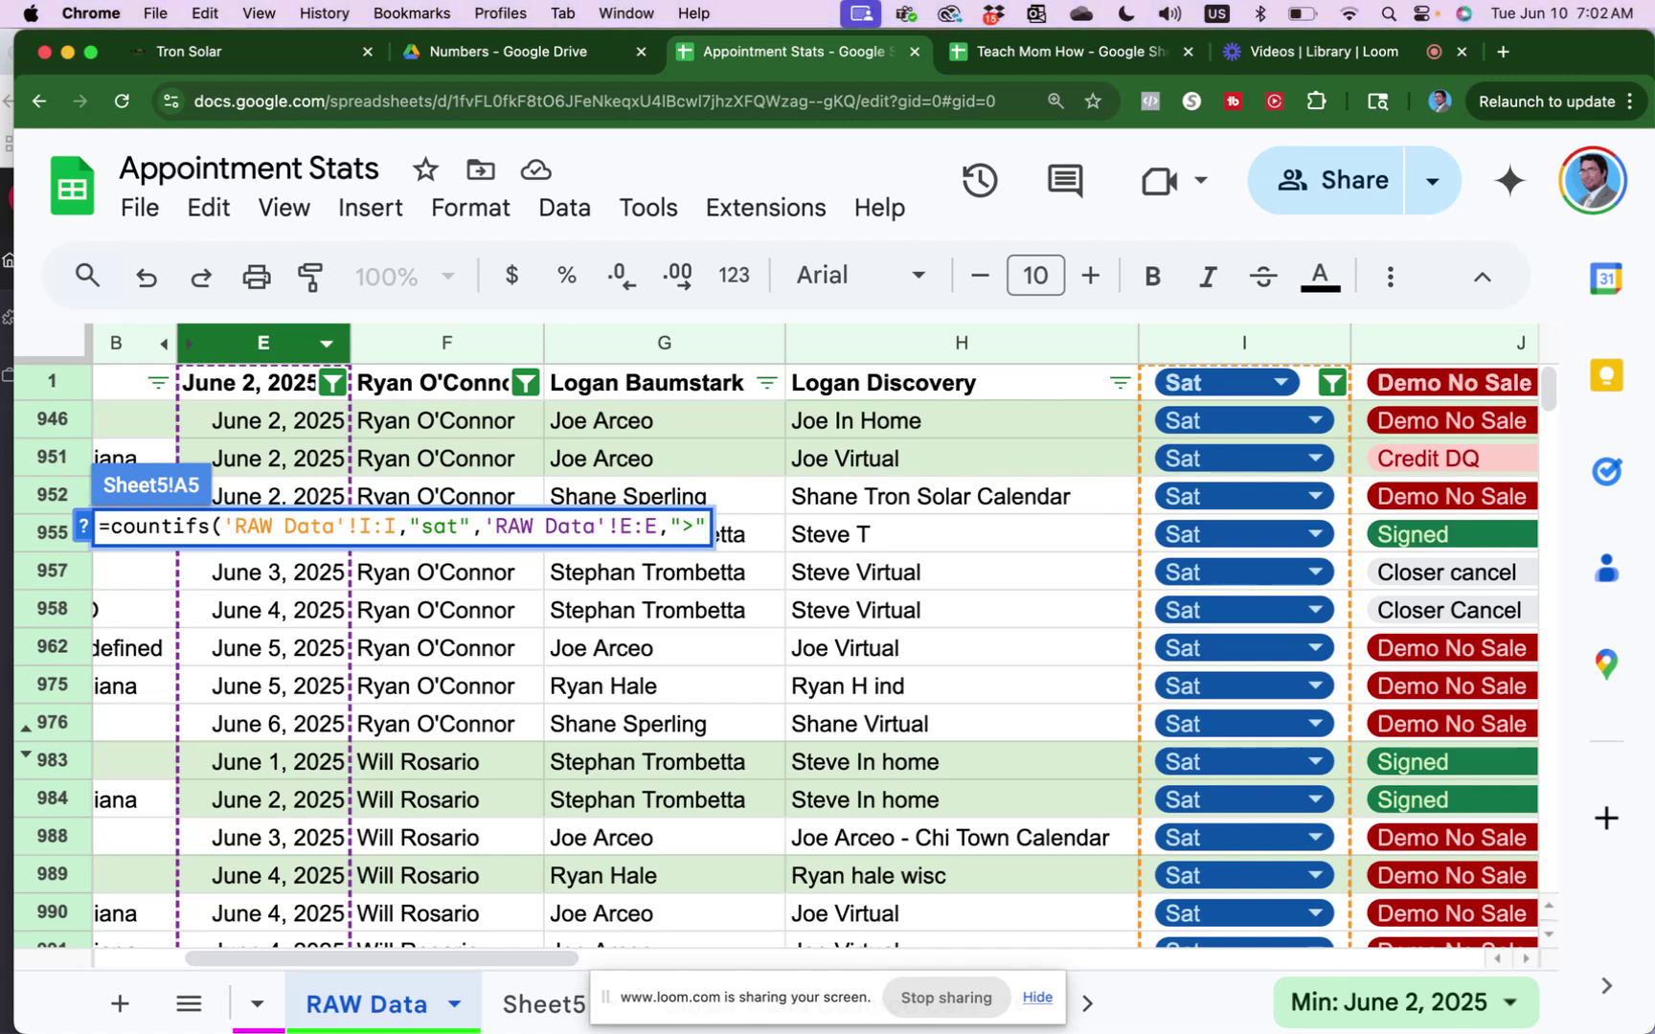
key(BackSpace)
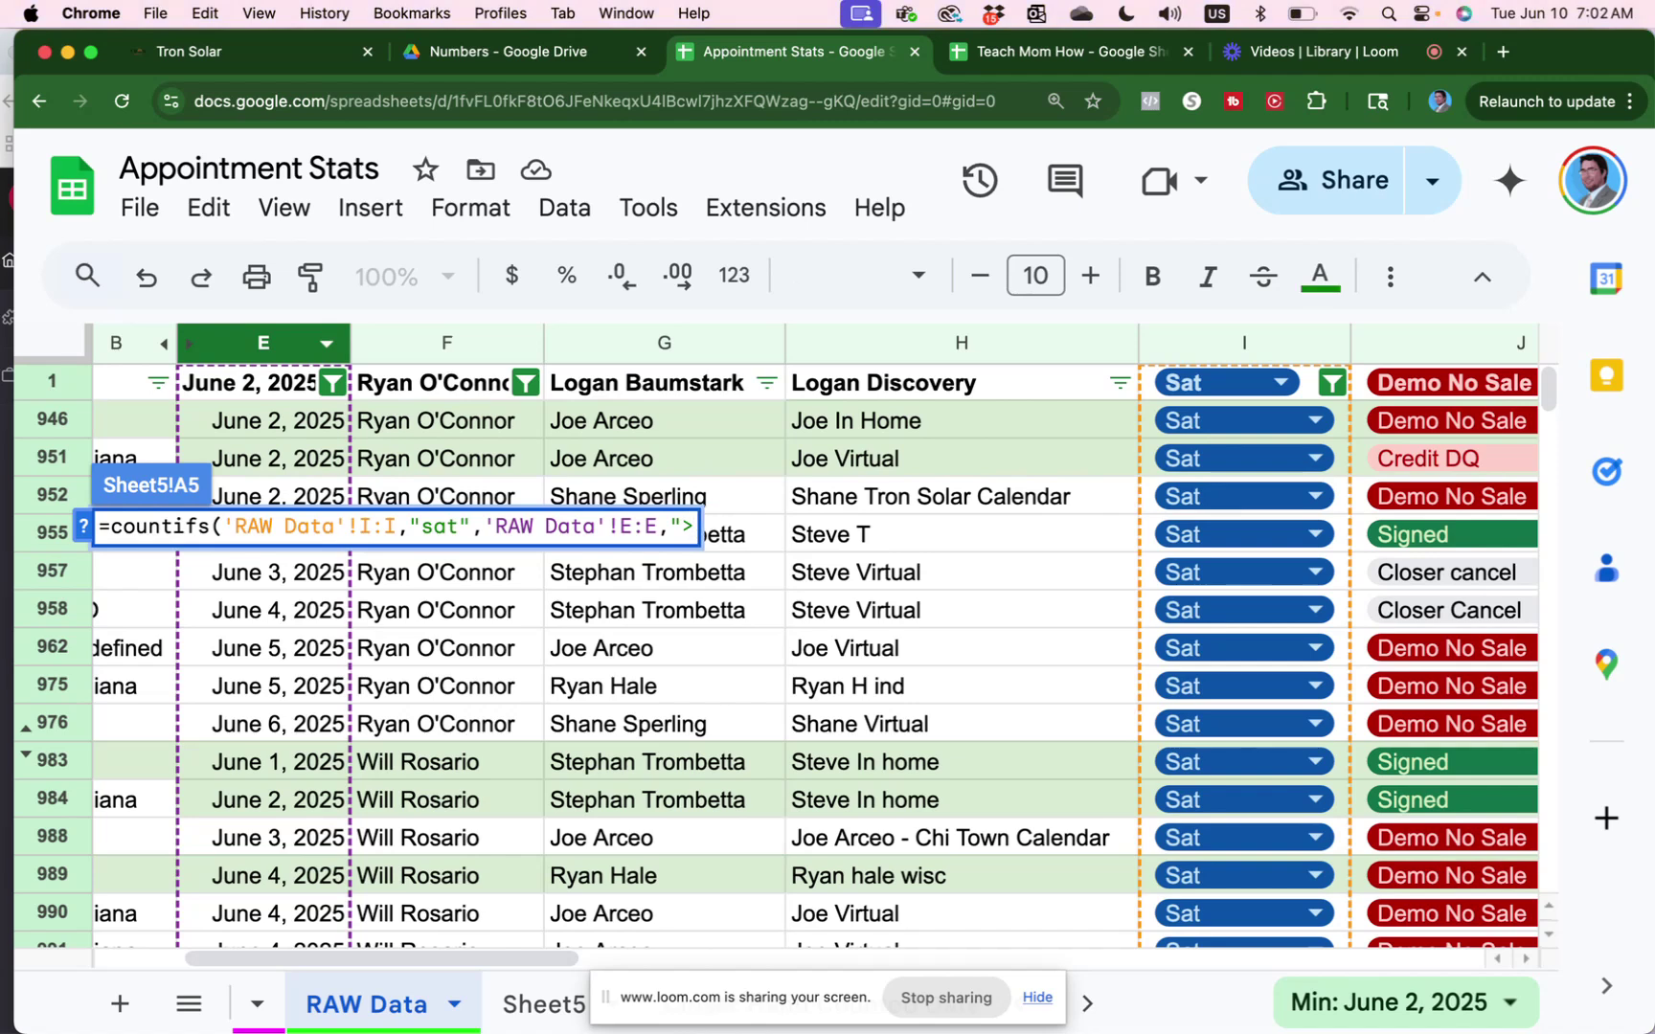
text(=)
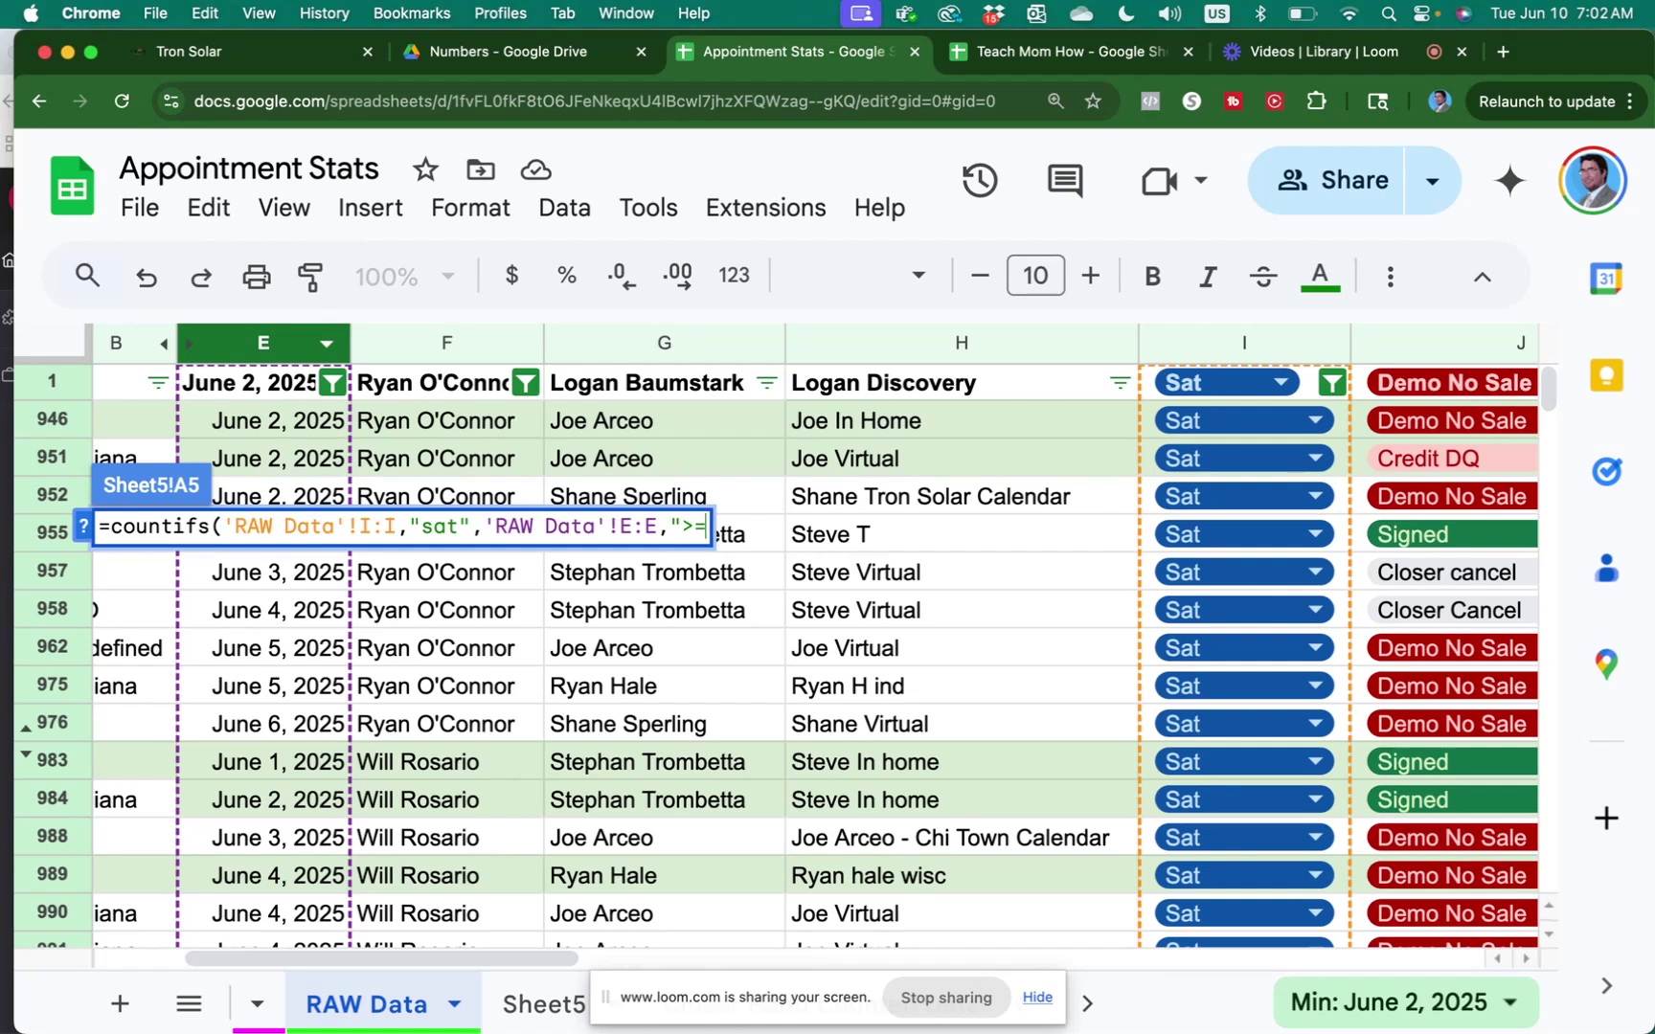
text(")
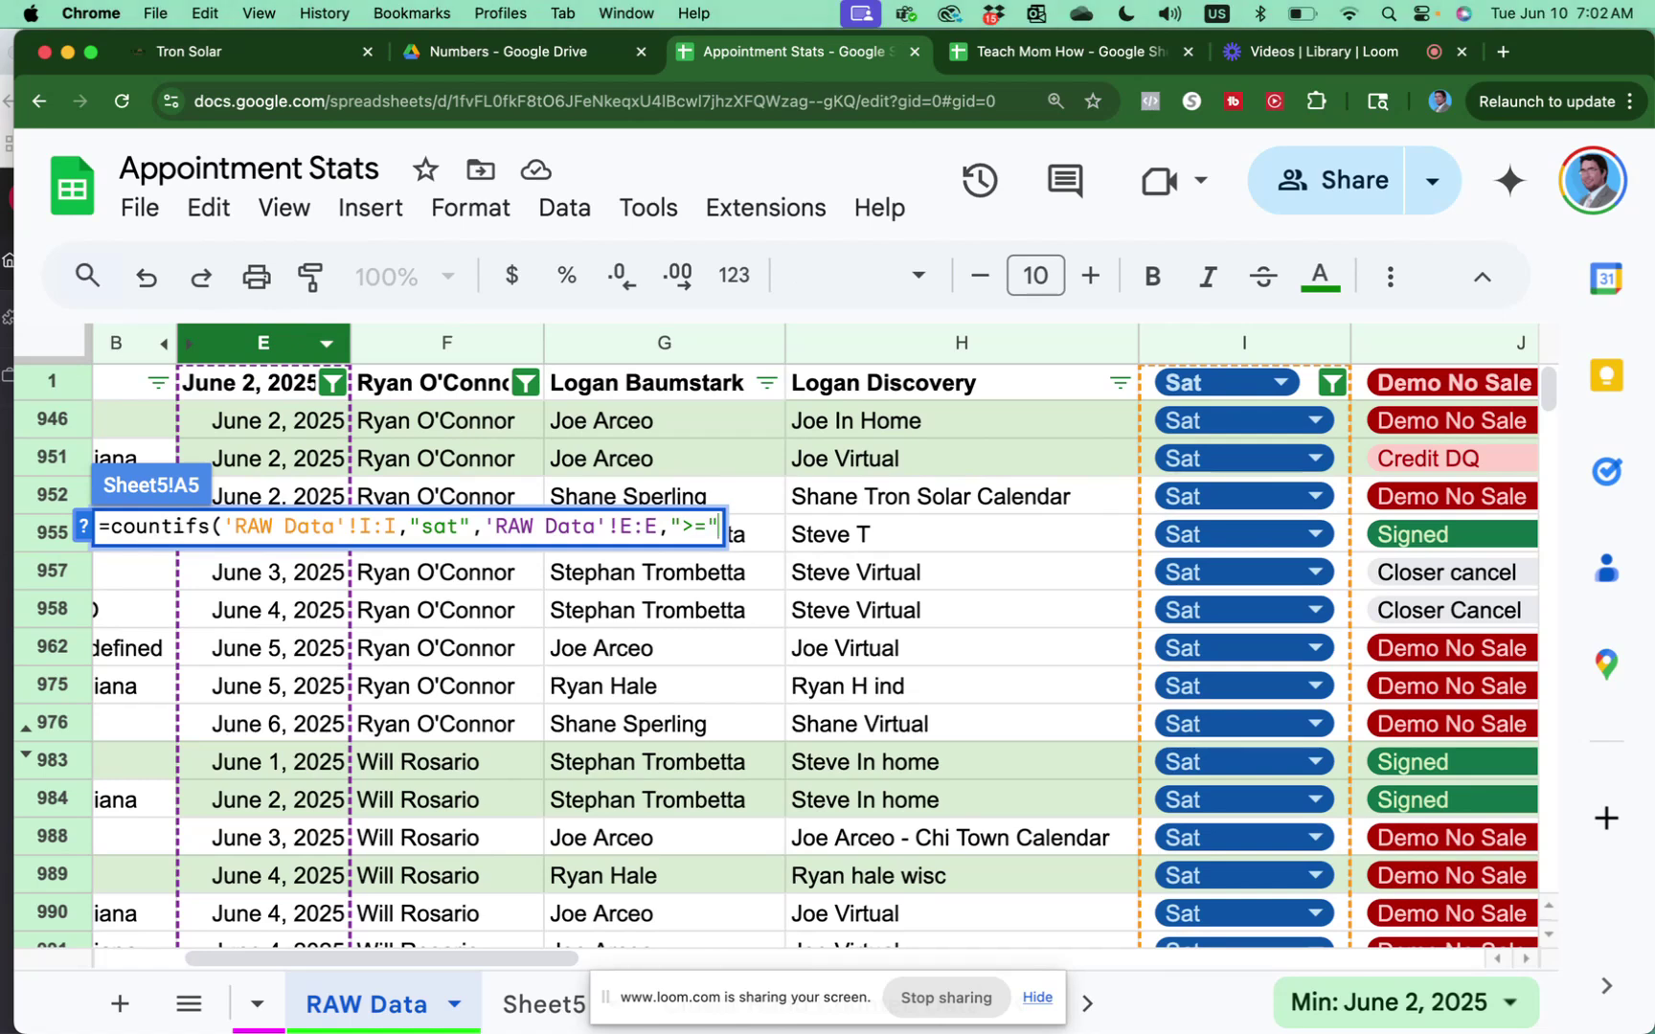
text(&)
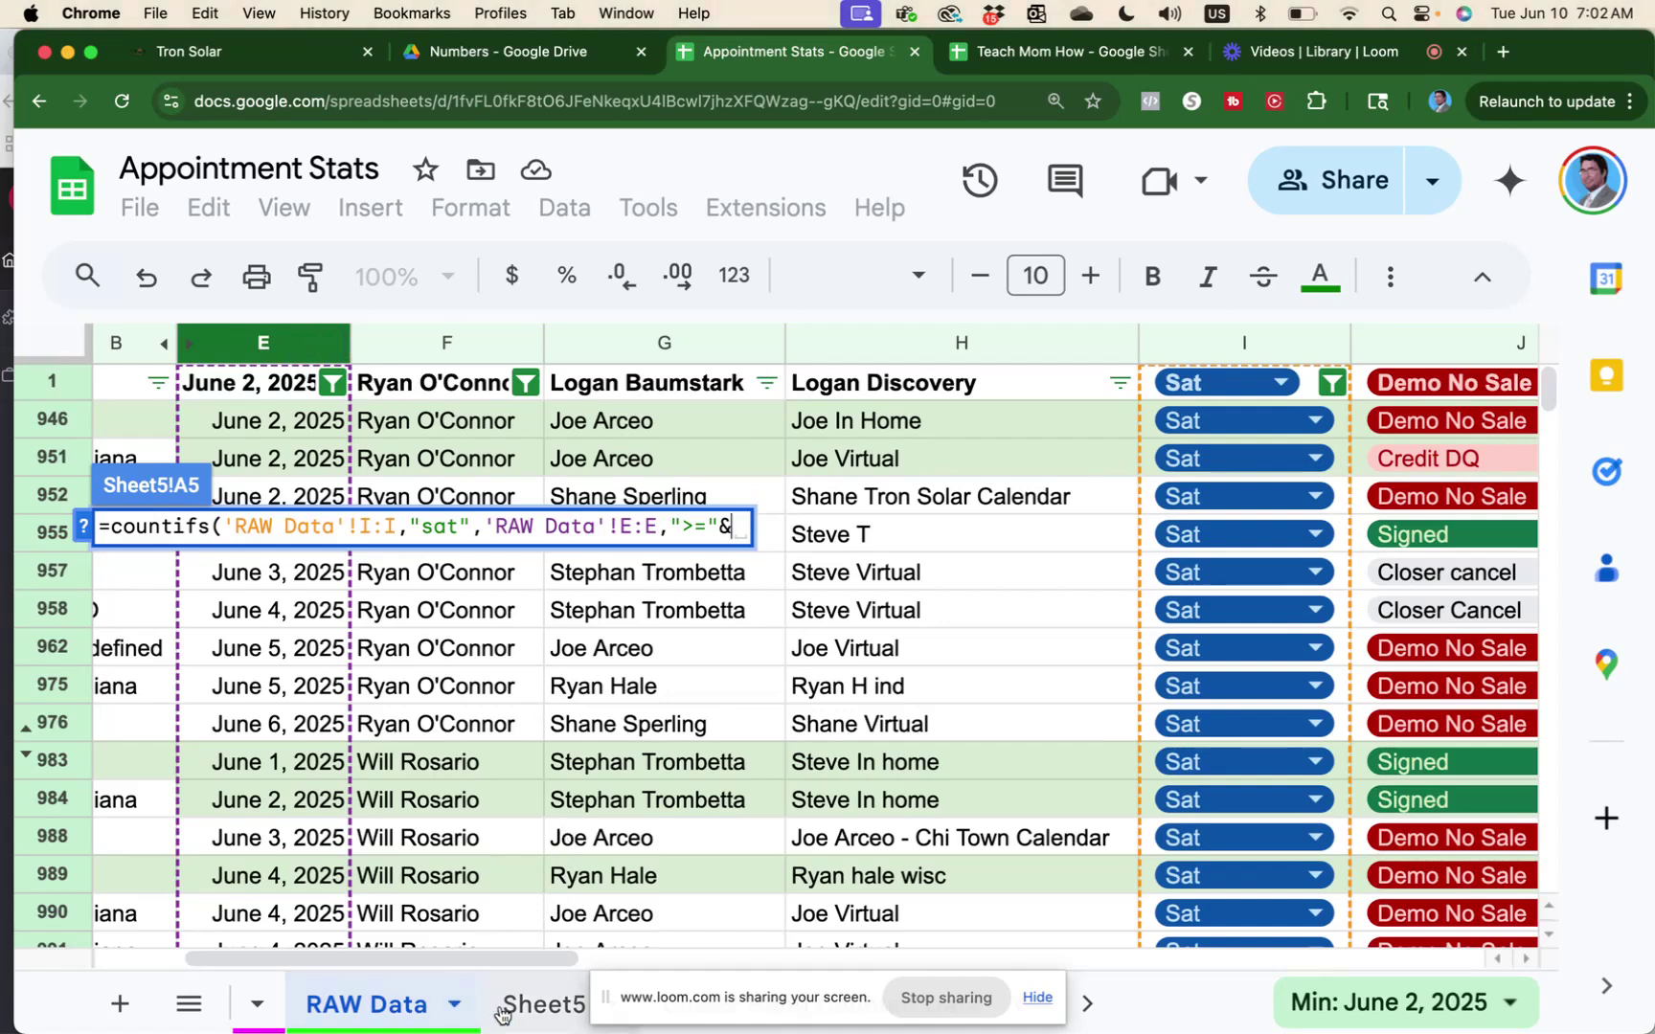
click(539, 1003)
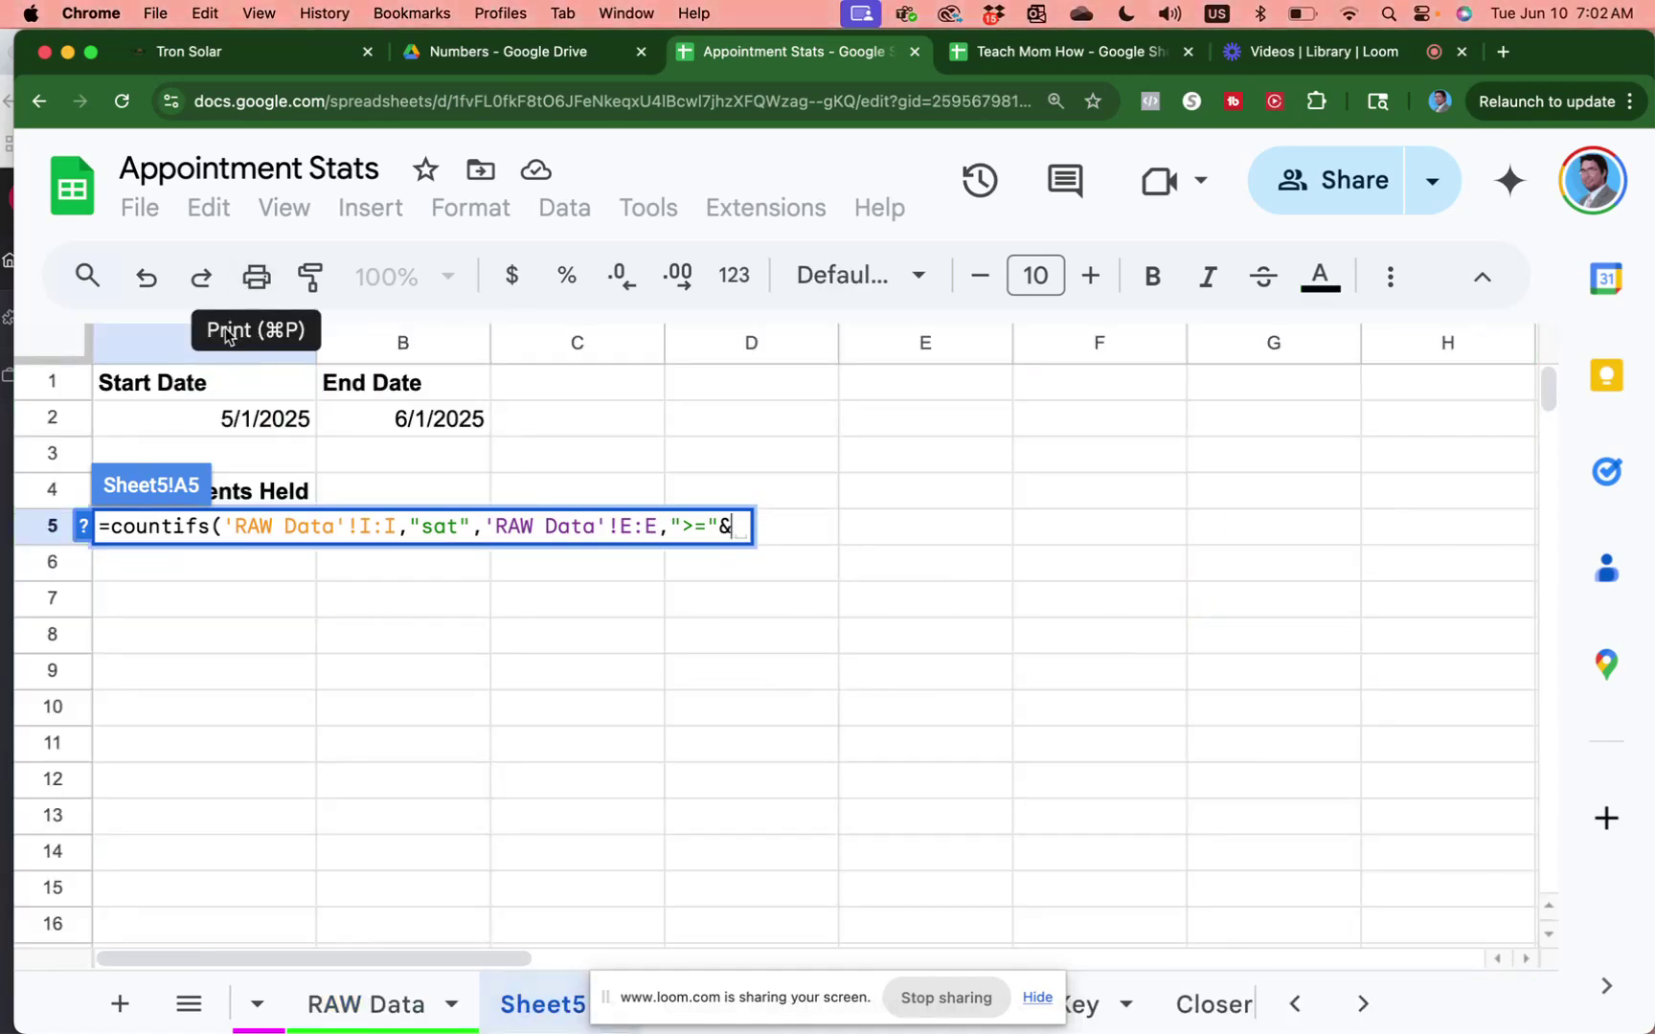
click(272, 424)
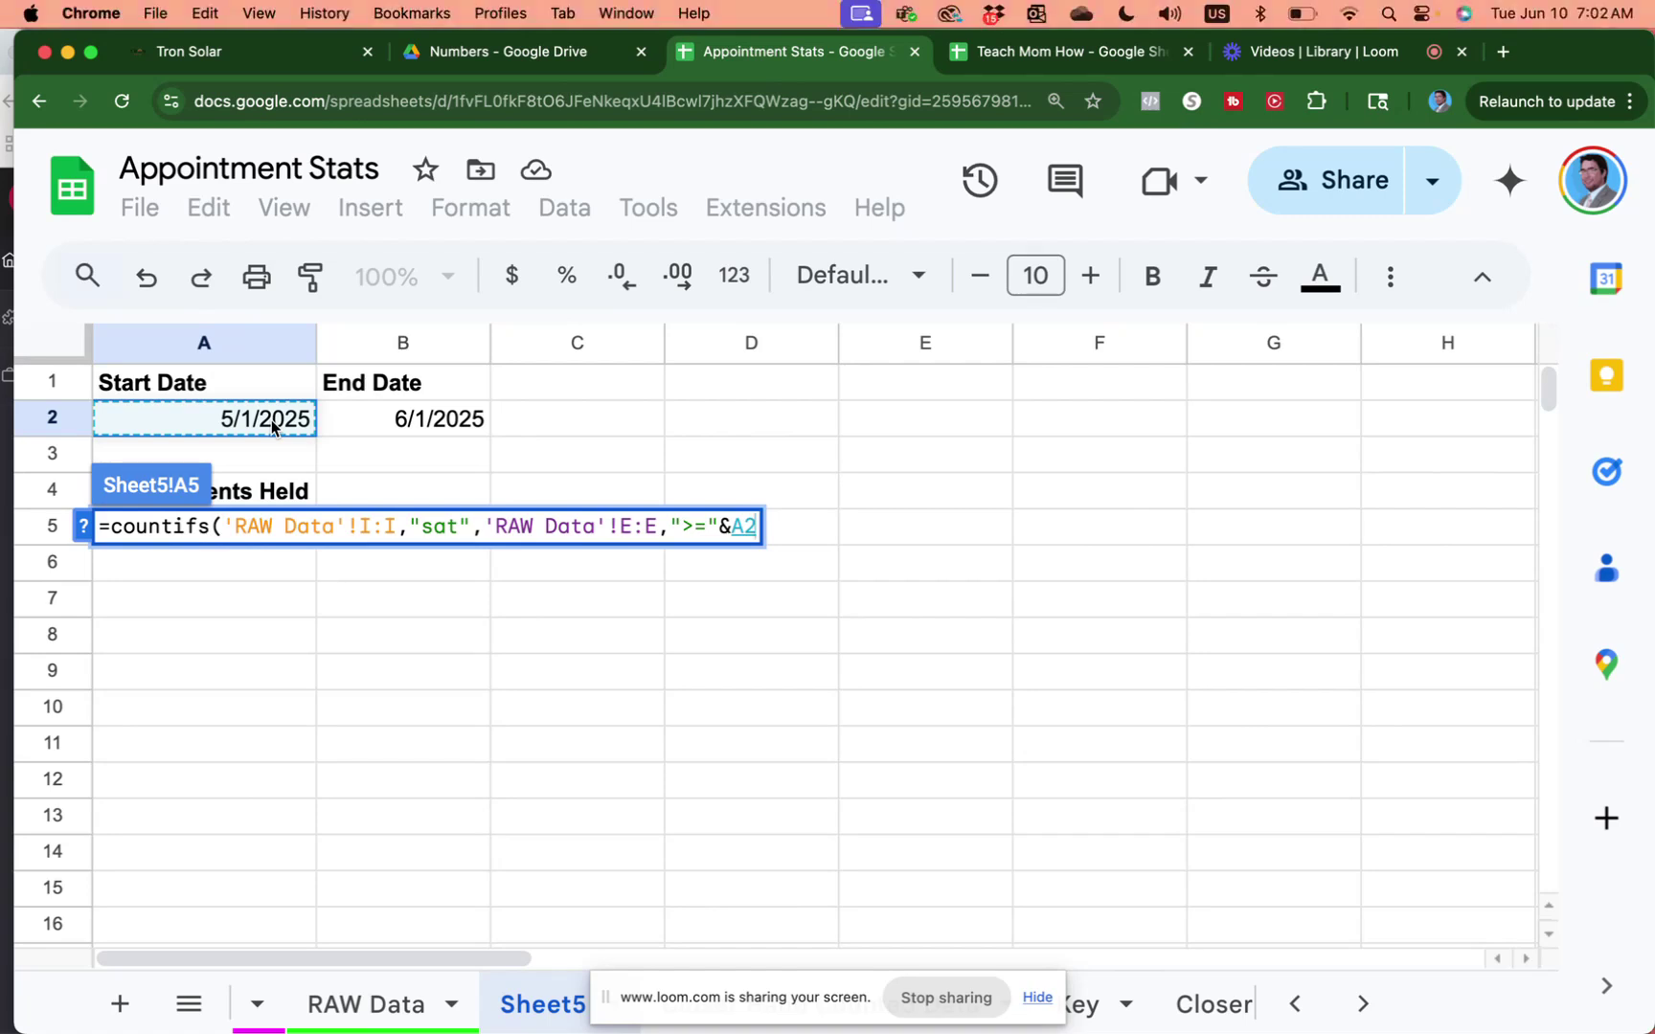
Step: Complete the A5 formula with 'RAW Data'!E:E and the criterion "<="&B2, referencing the end date on Sheet5
text(,)
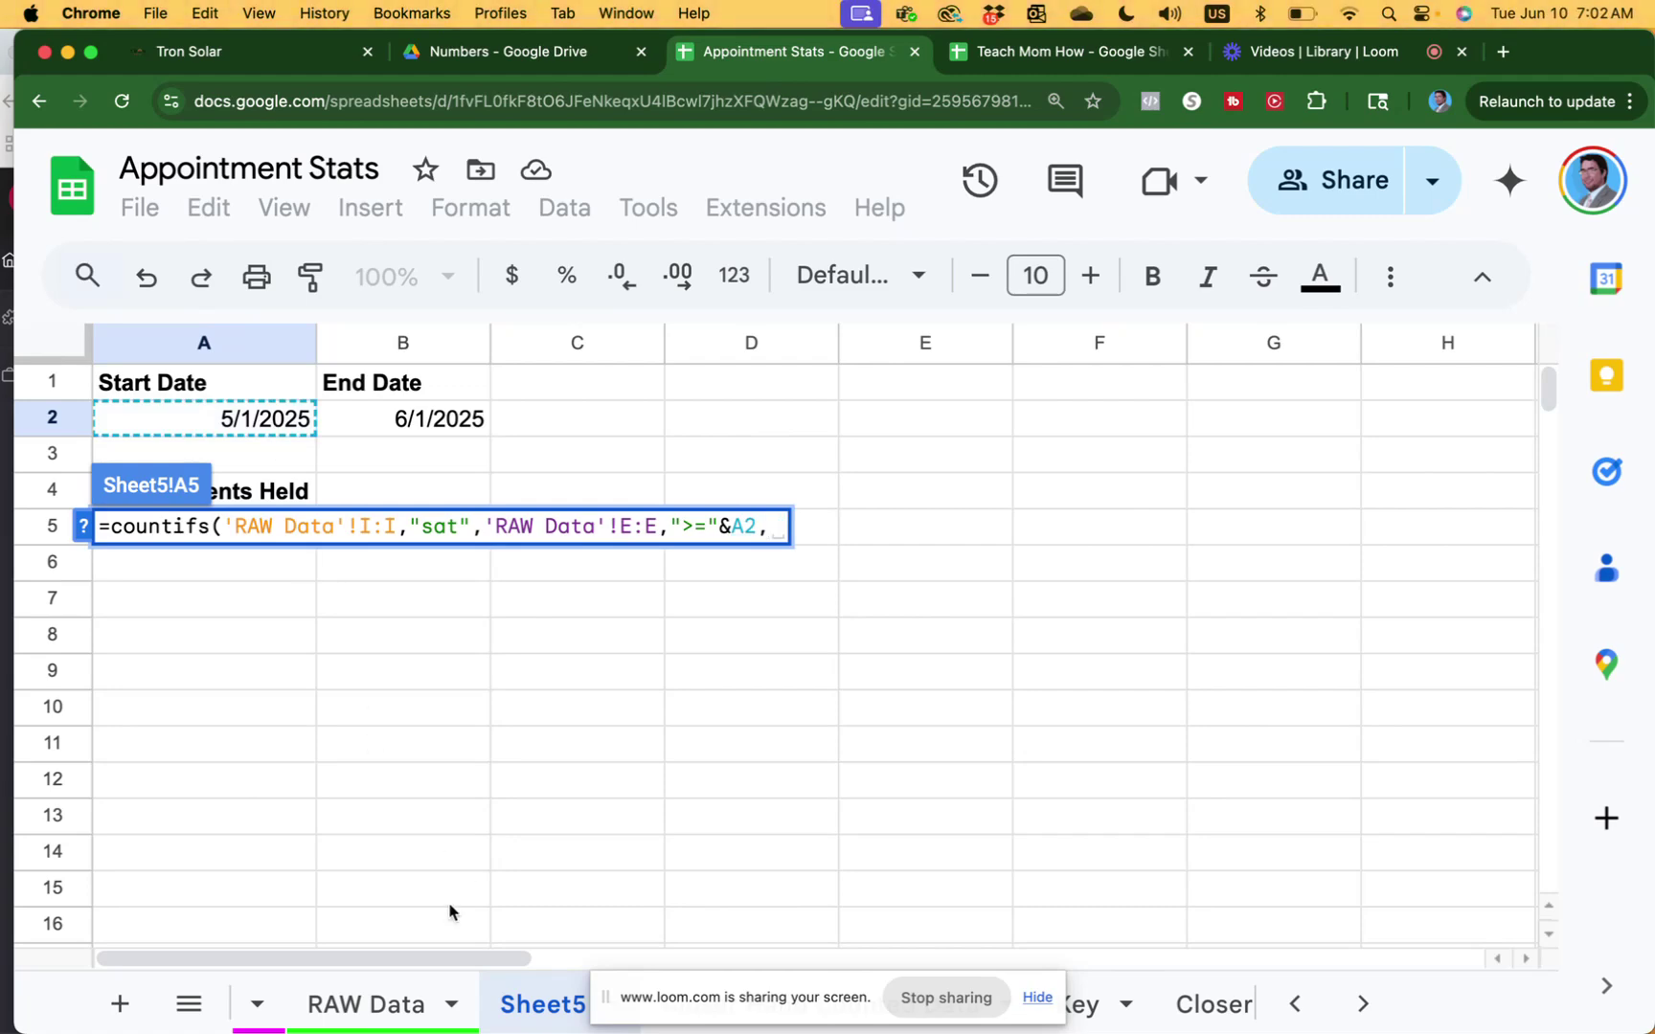
click(383, 1005)
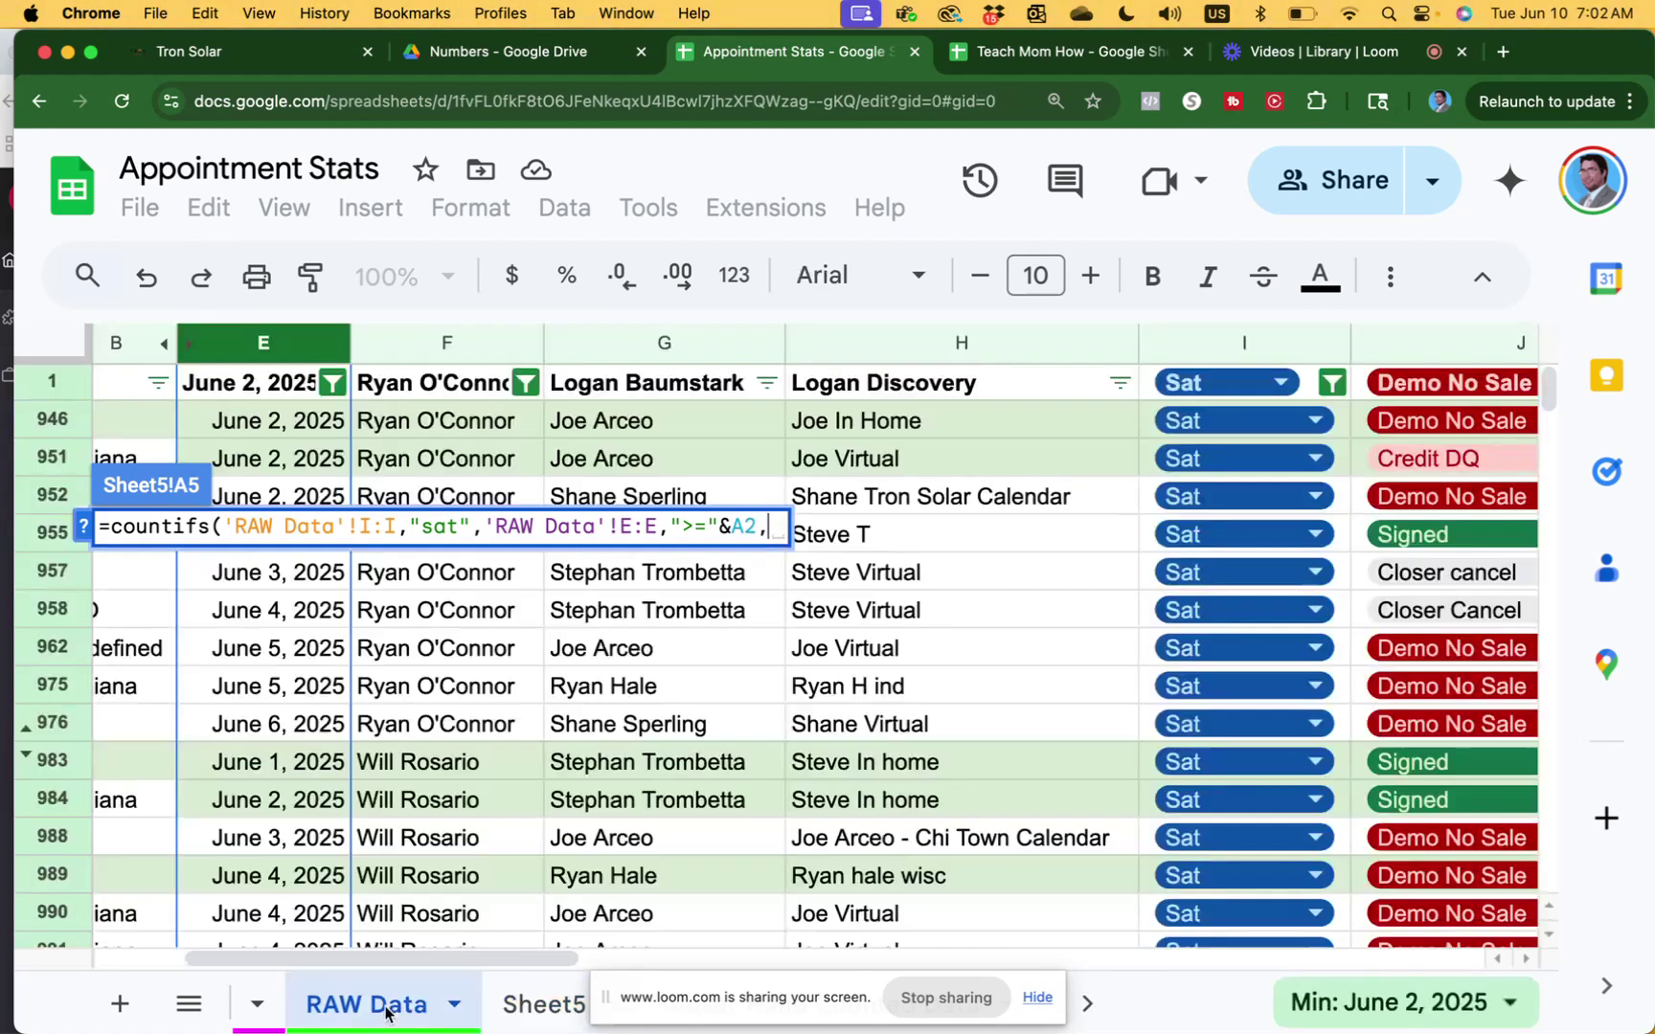
click(272, 350)
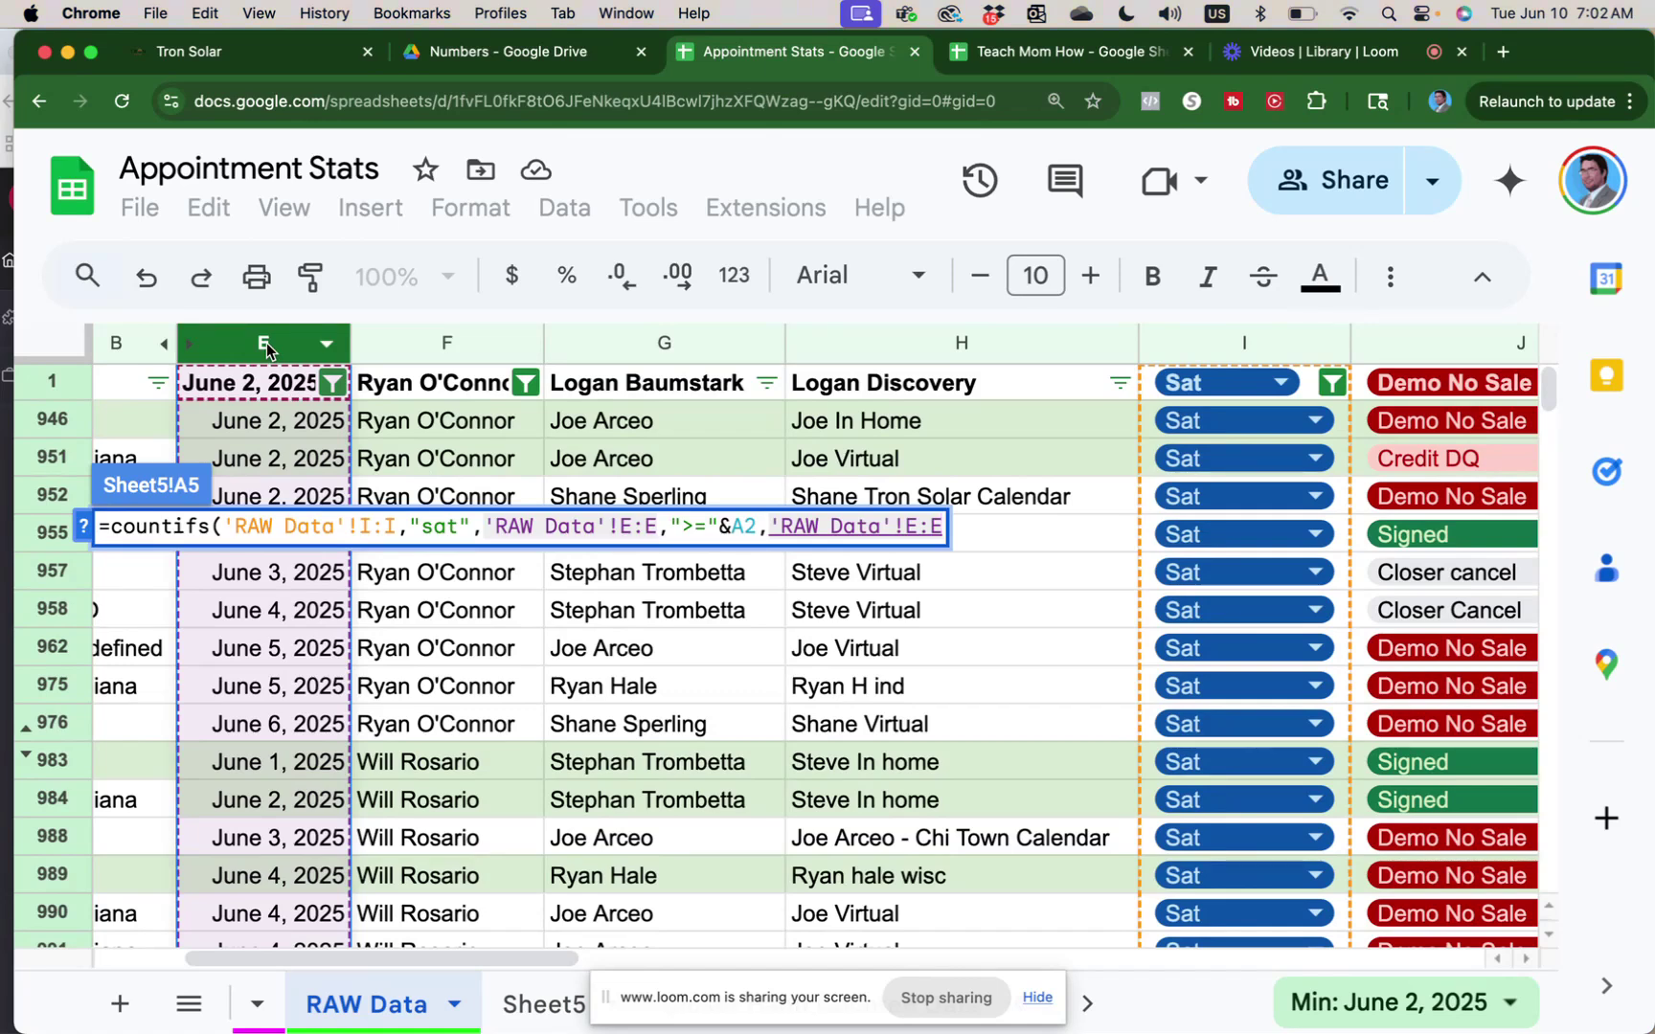
text(,")
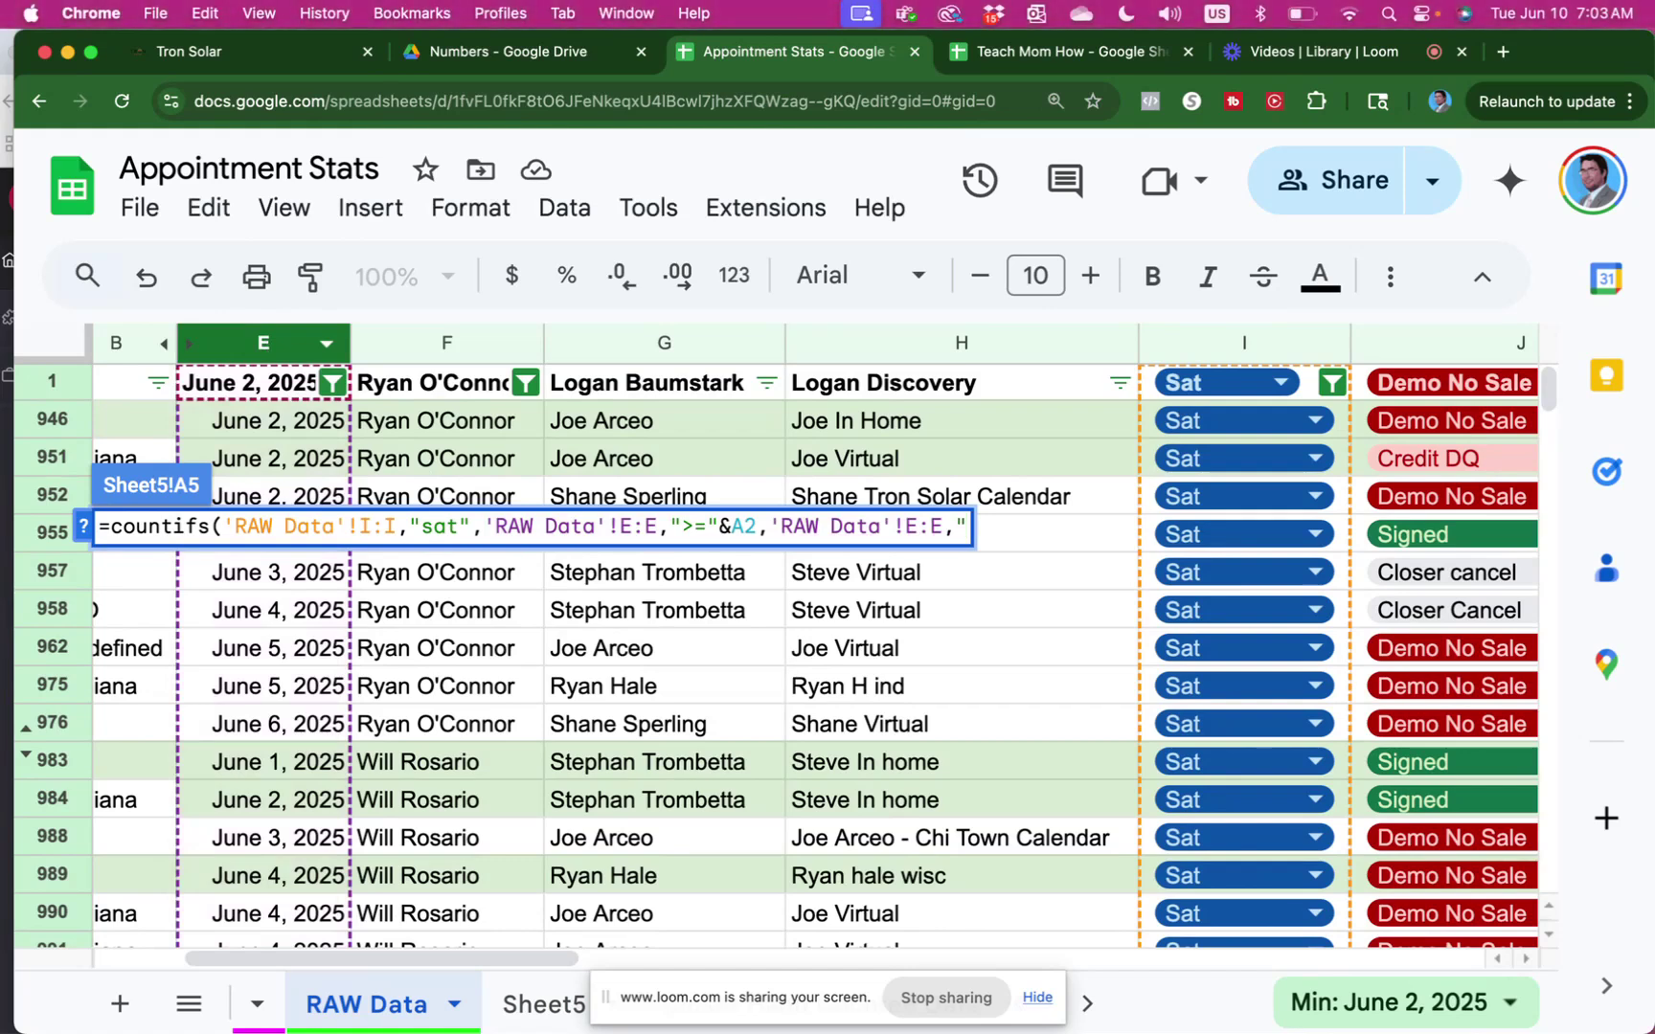
text(<="&)
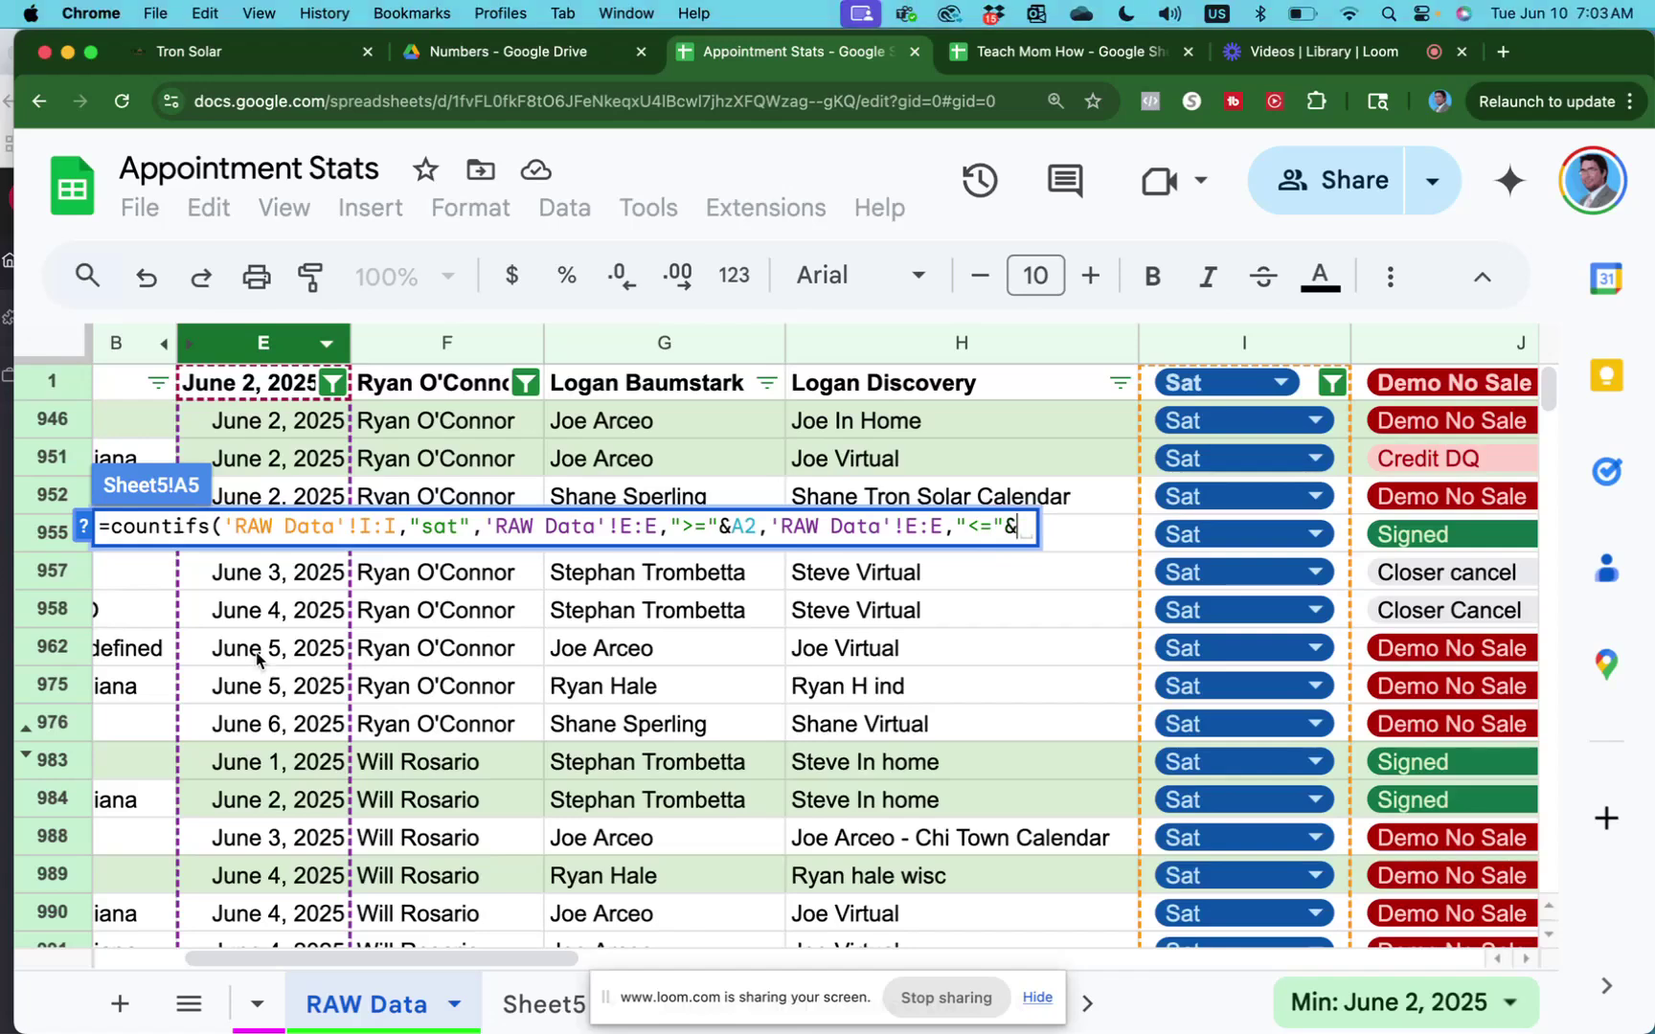
click(542, 1005)
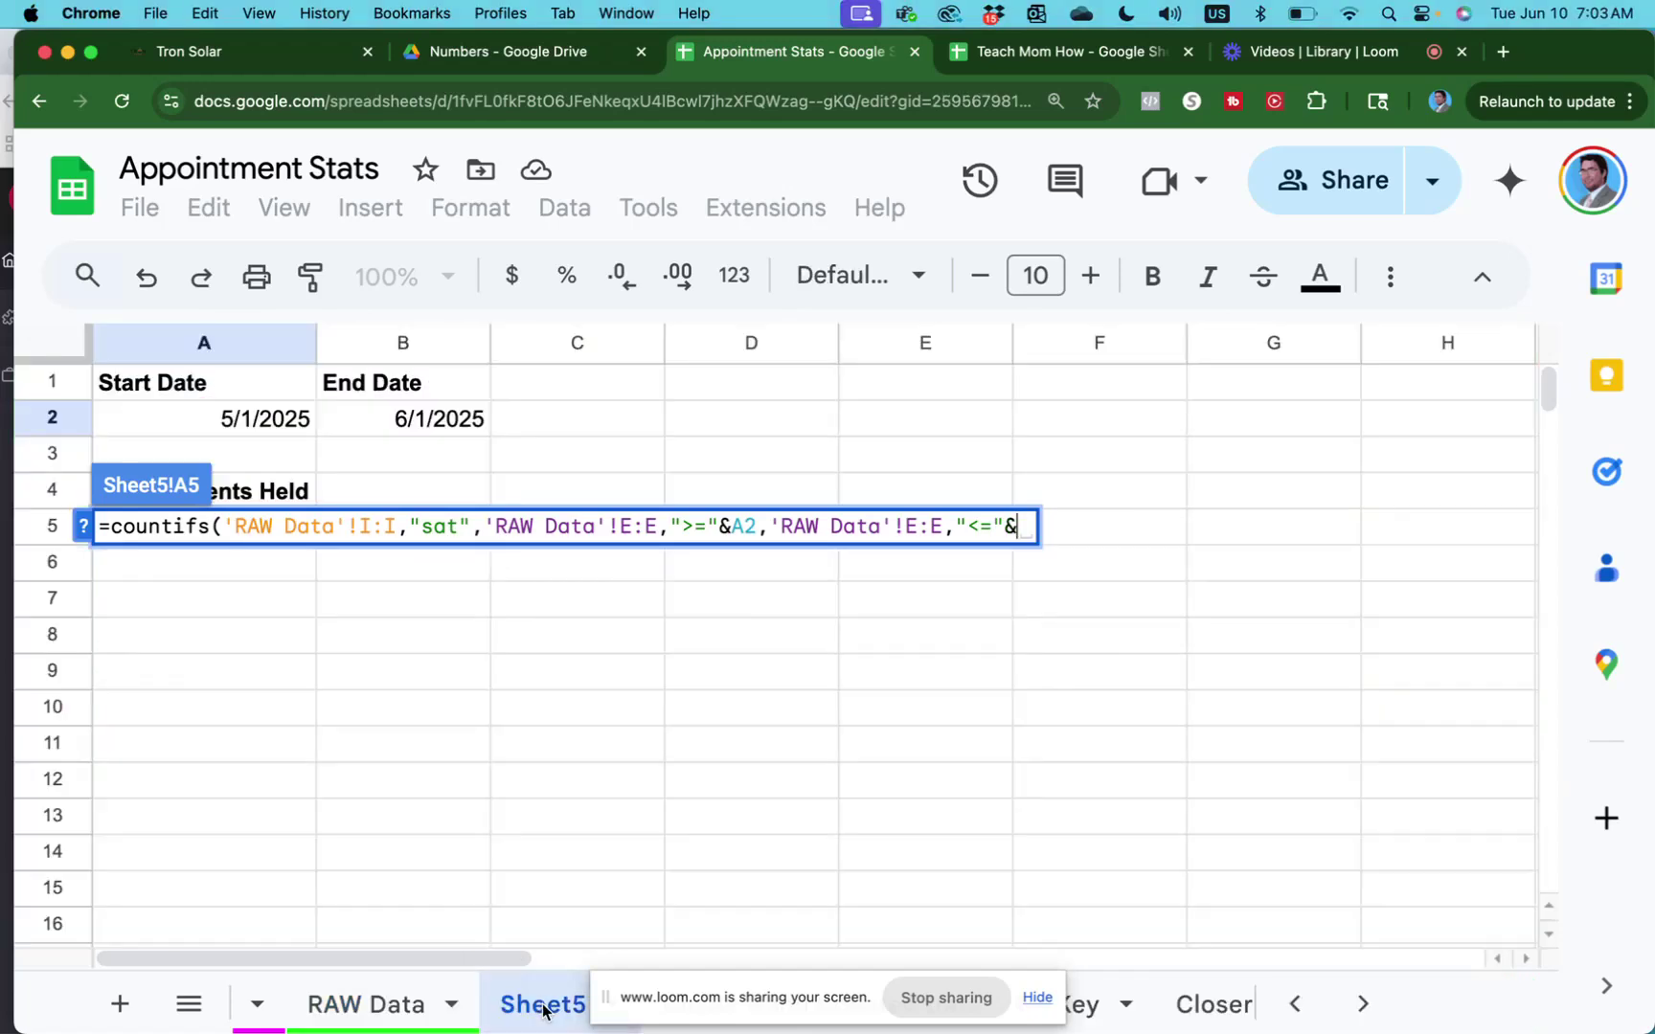
click(415, 420)
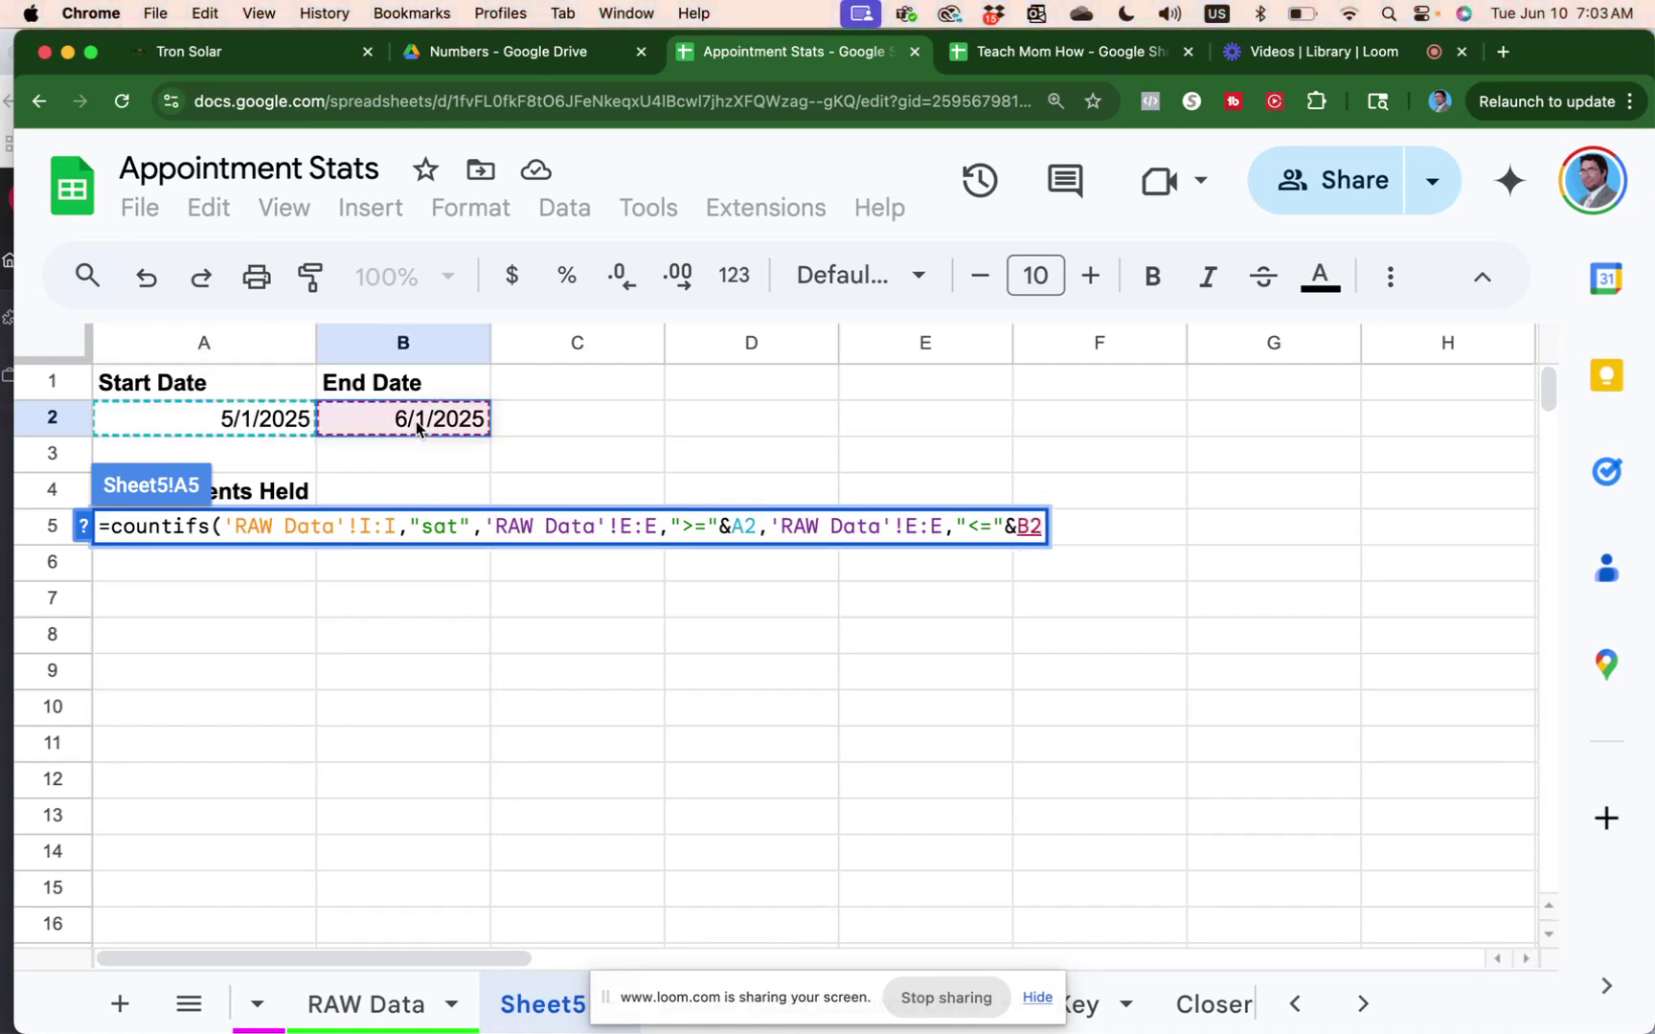
text())
key(Return)
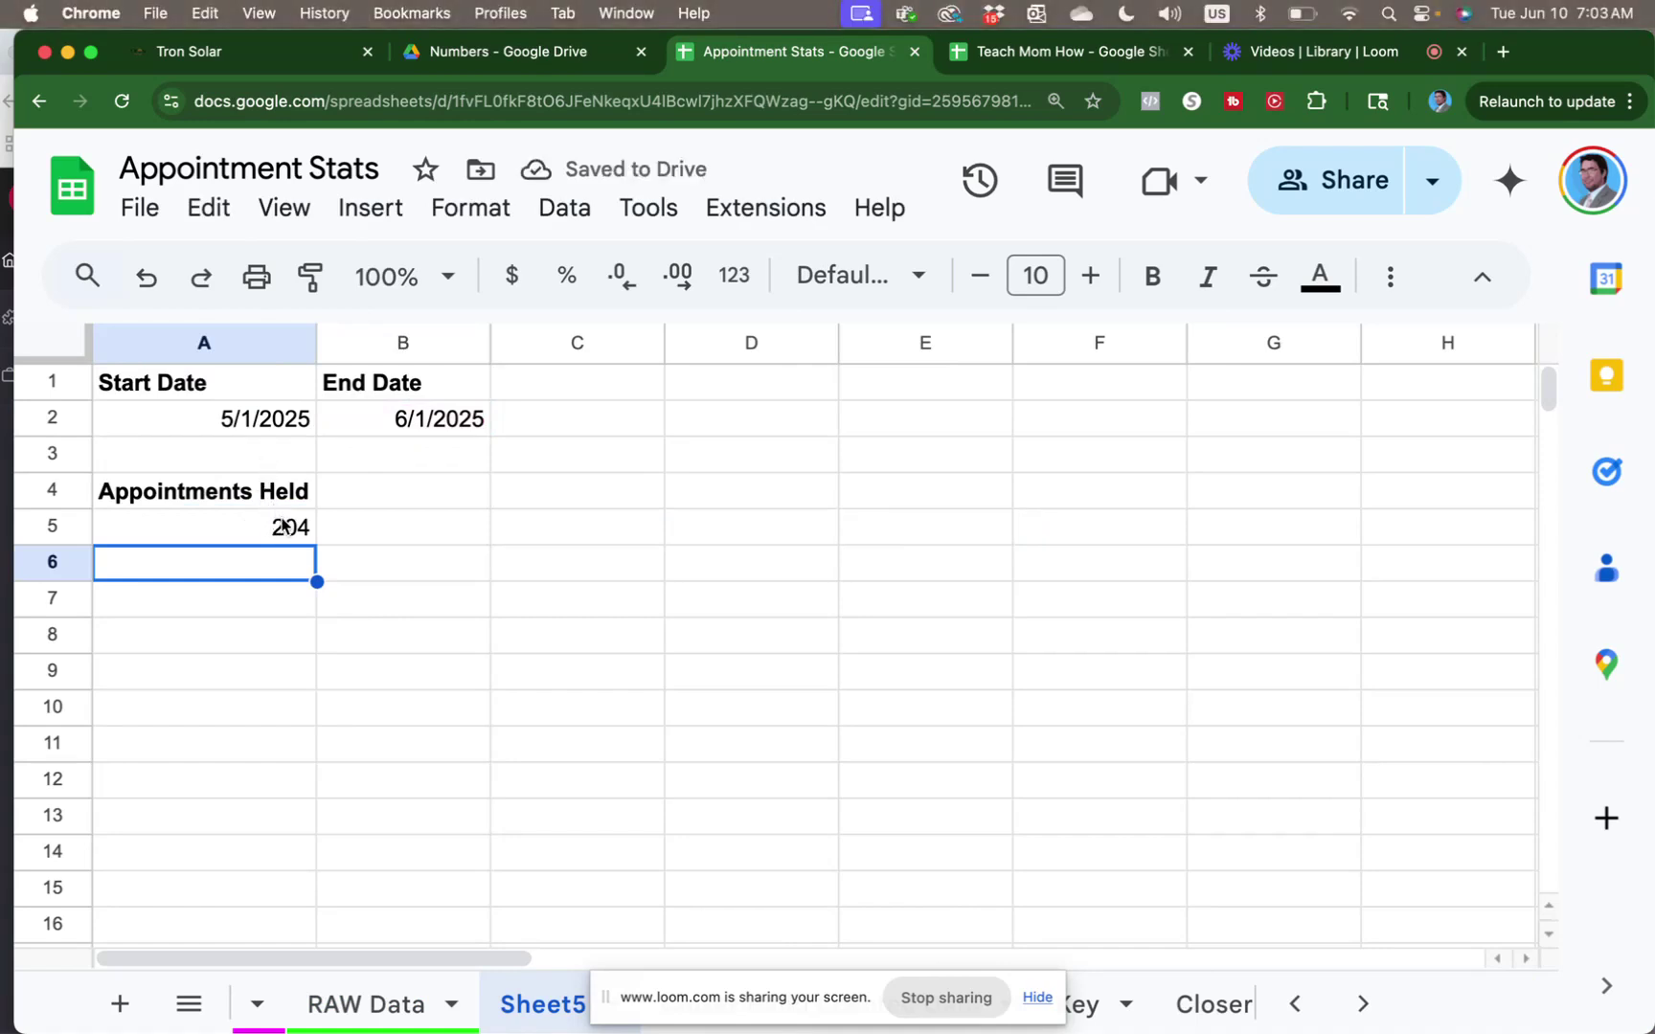
click(284, 525)
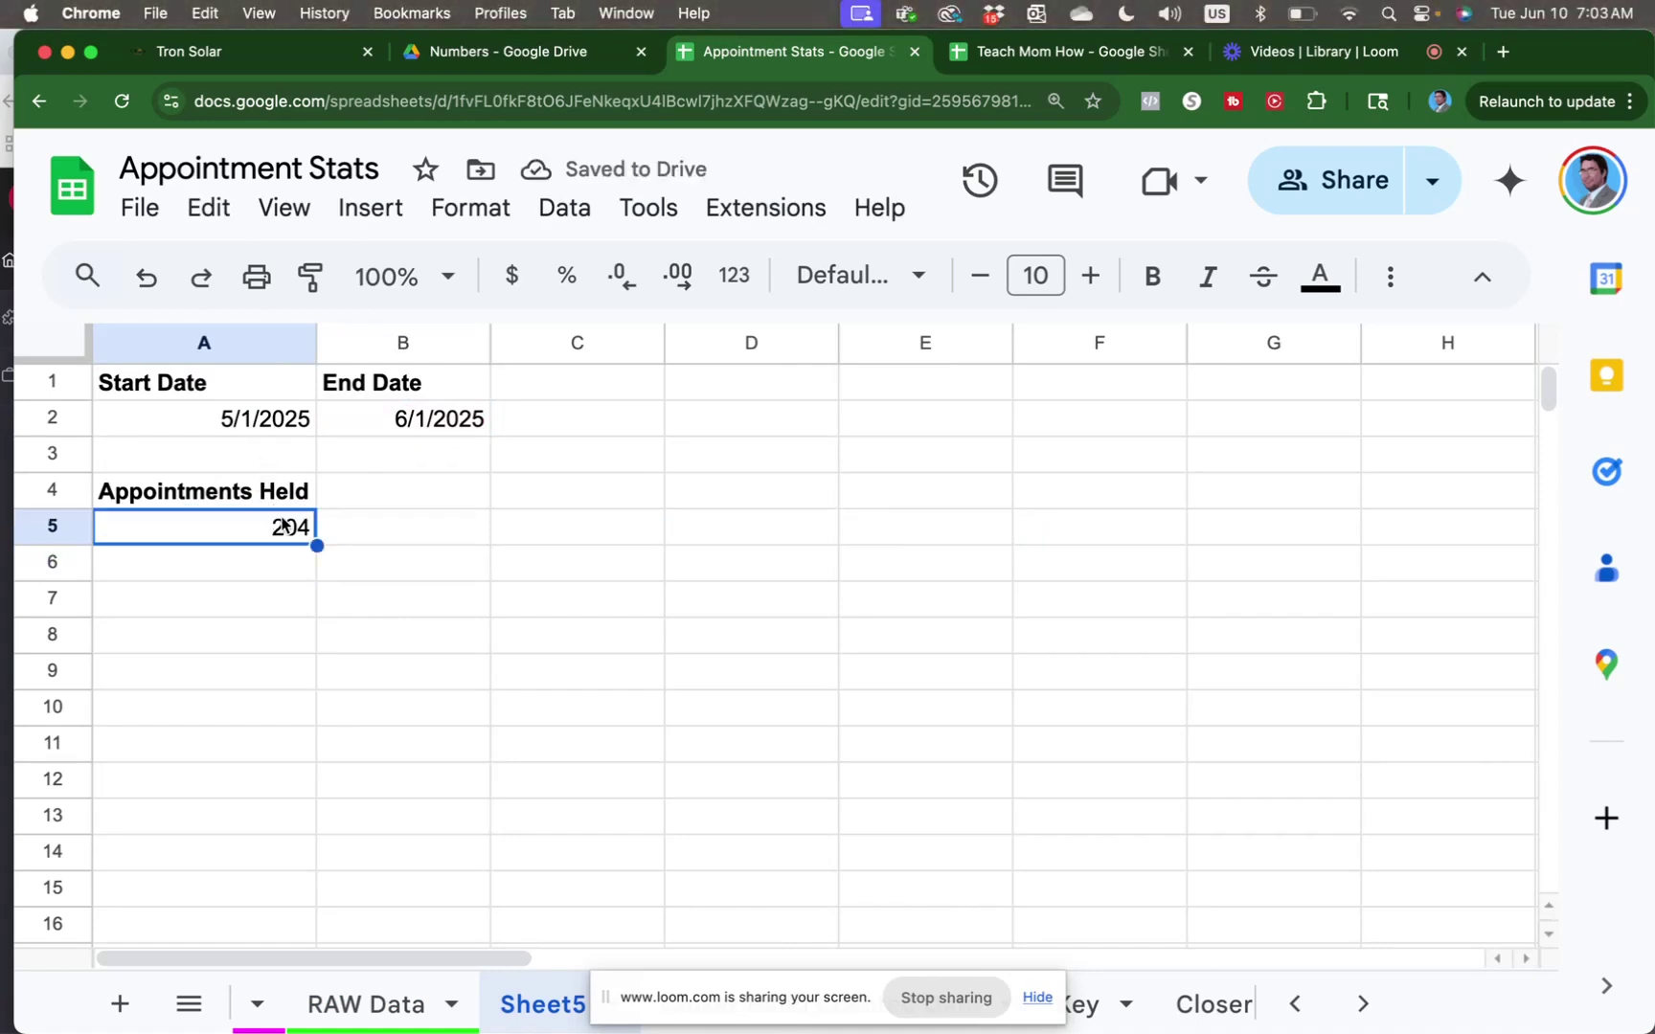
click(269, 424)
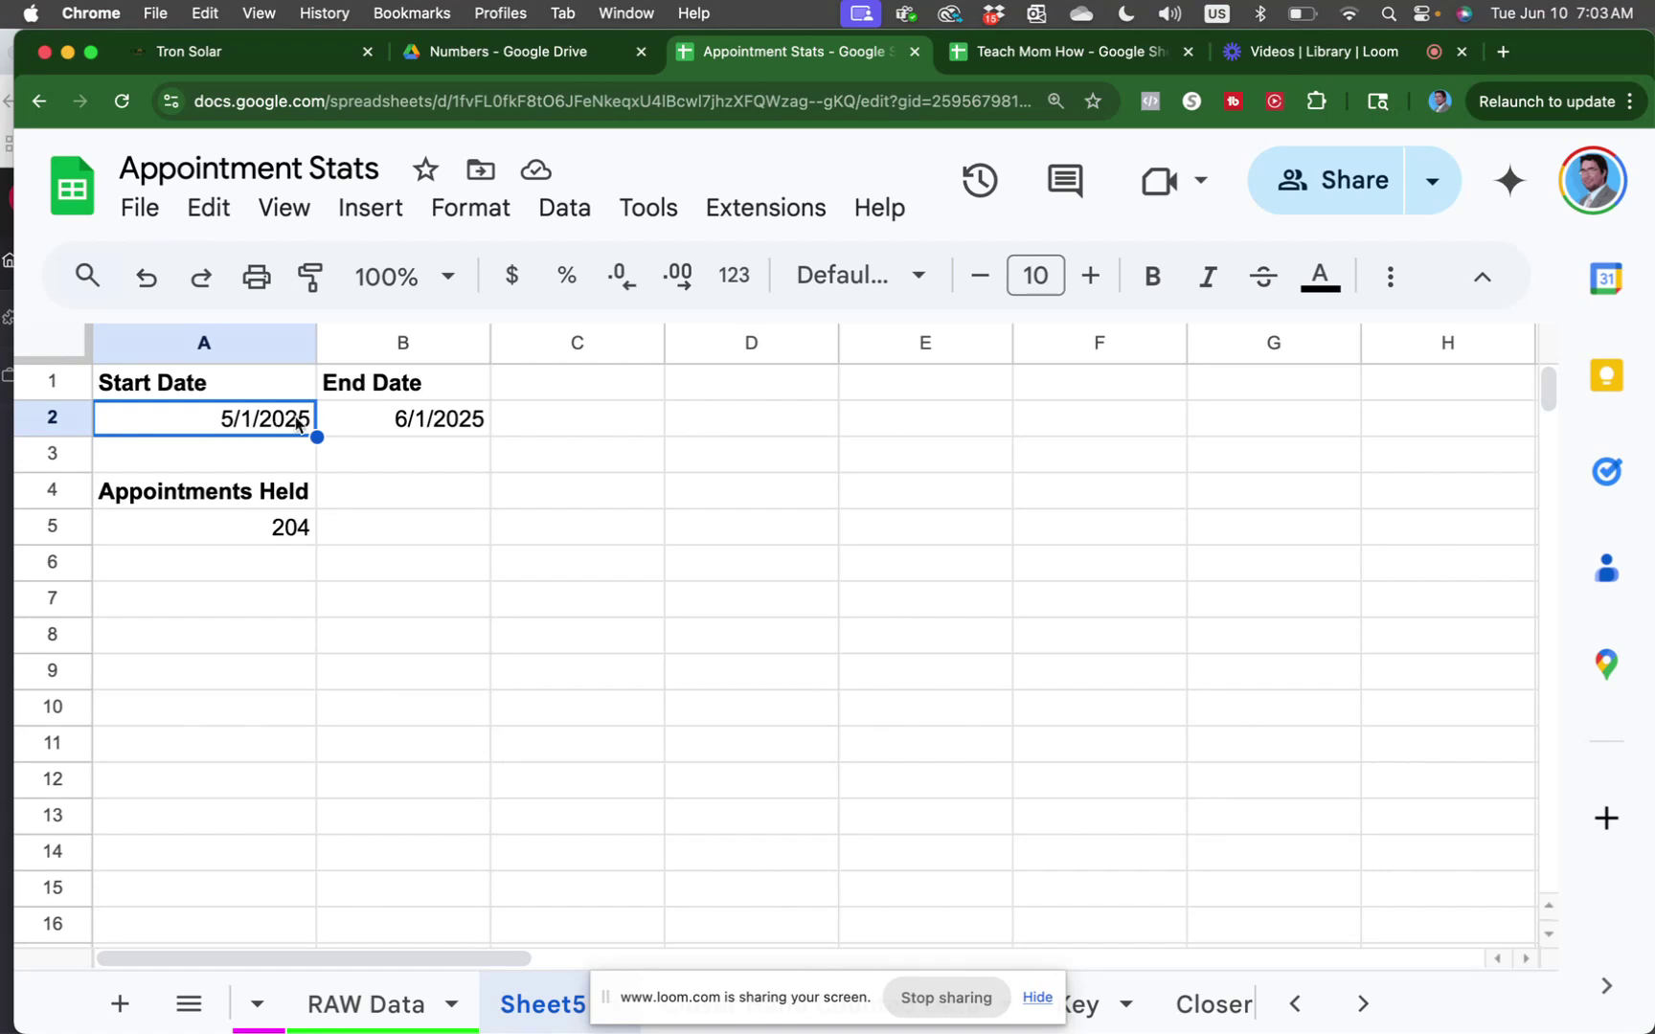